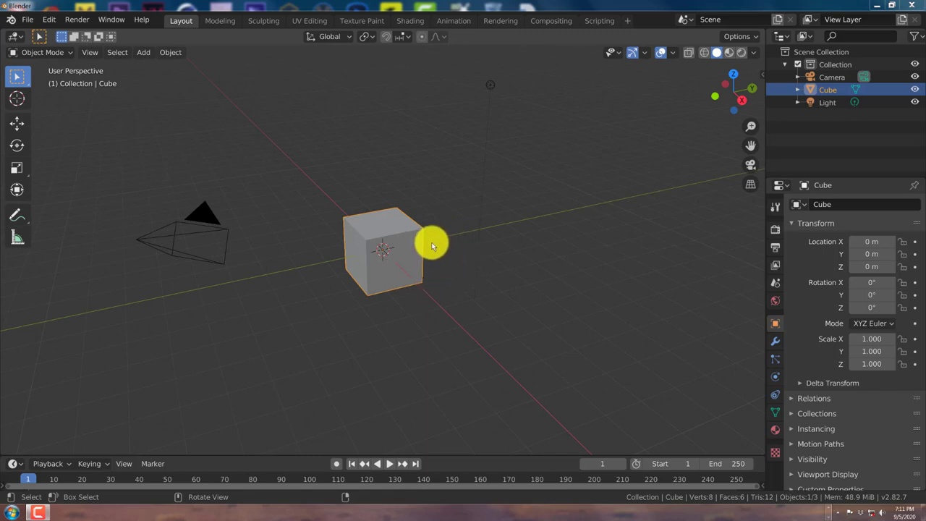
{"action": "middle_click_drag", "start_coordinate": [432, 246], "coordinate": [427, 265]}
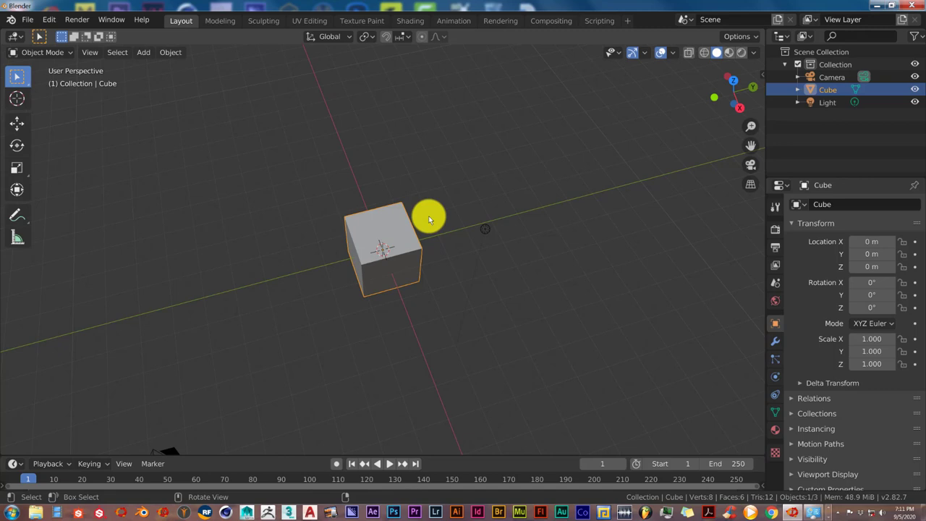
{"action": "scroll", "coordinate": [428, 216], "scroll_direction": "up", "scroll_amount": 4}
{"action": "middle_click_drag", "start_coordinate": [428, 222], "coordinate": [434, 212]}
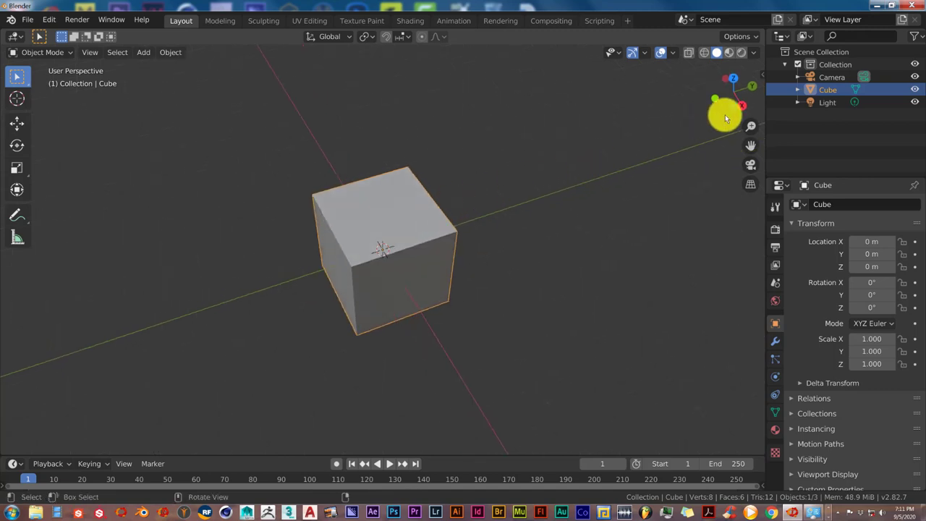
Enable the Screencast Keys overlay in the 3D viewport, and close the sidebar again.
{"action": "key", "text": "n"}
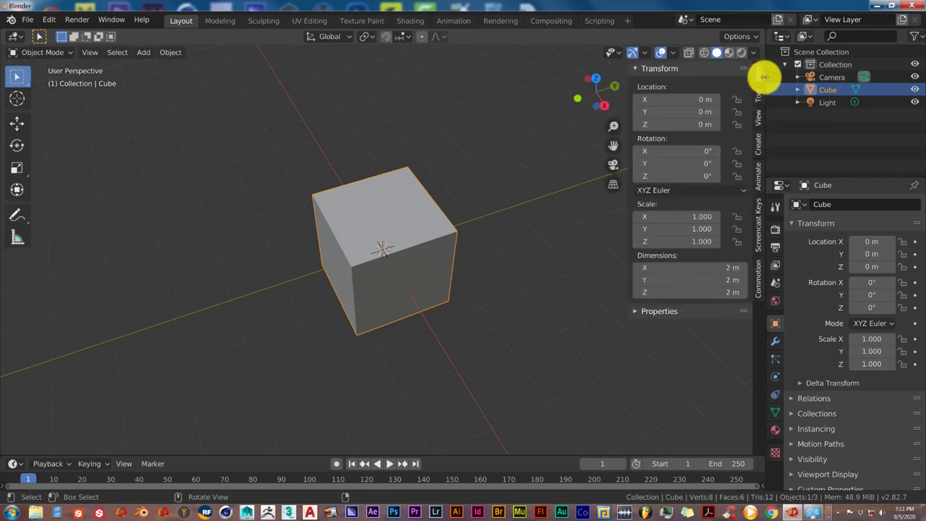
{"action": "left_click", "coordinate": [757, 229]}
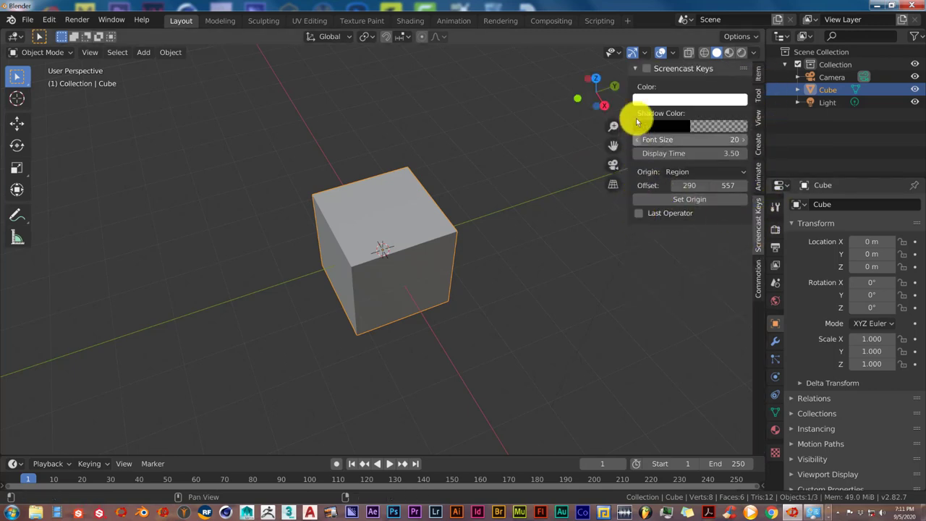
{"action": "left_click", "coordinate": [646, 70]}
{"action": "scroll", "coordinate": [496, 128], "scroll_direction": "down", "scroll_amount": 2}
{"action": "middle_click_drag", "start_coordinate": [496, 128], "coordinate": [489, 150]}
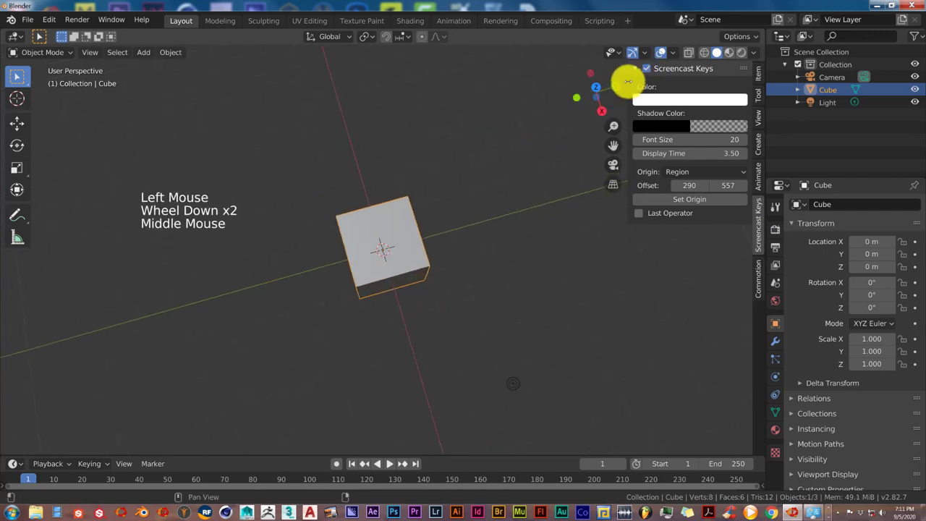
{"action": "left_click_drag", "start_coordinate": [628, 81], "coordinate": [754, 91]}
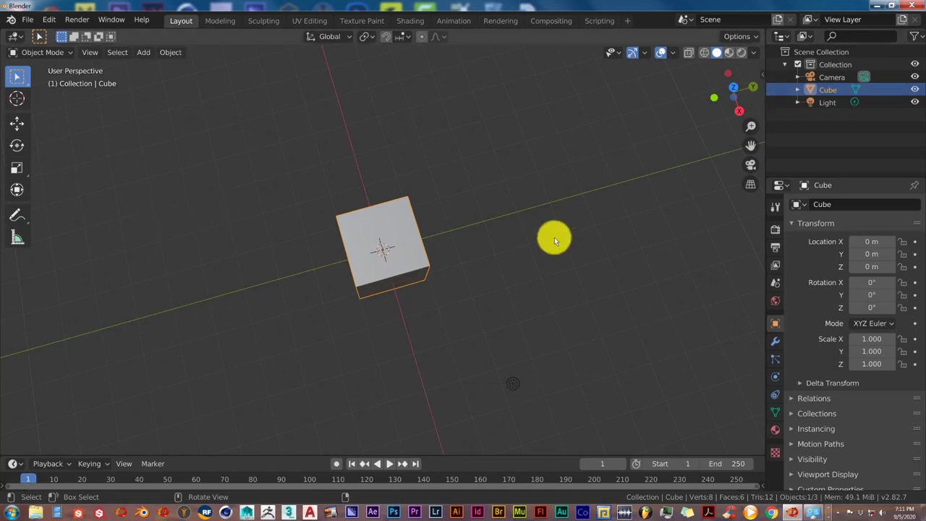
Delete the default cube from the scene.
{"action": "middle_click_drag", "start_coordinate": [526, 243], "coordinate": [506, 272]}
{"action": "scroll", "coordinate": [516, 260], "scroll_direction": "up", "scroll_amount": 2}
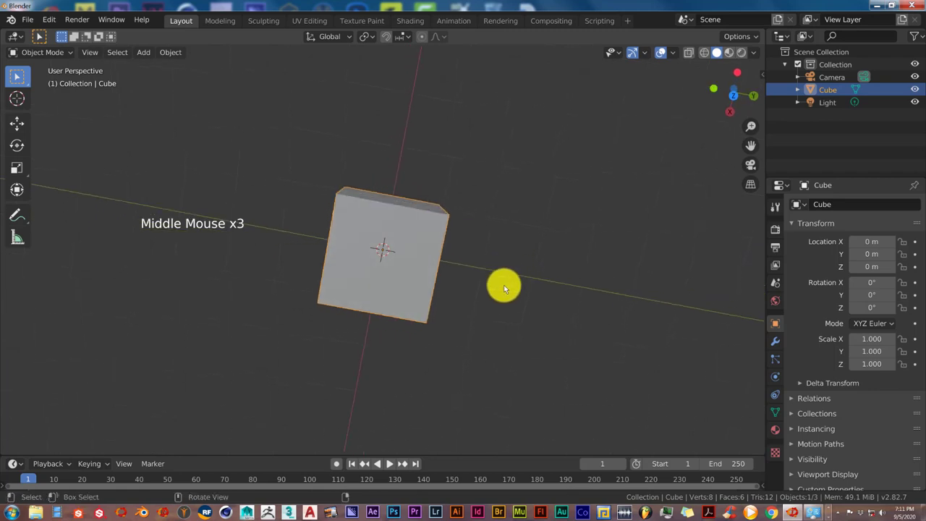
{"action": "key", "text": "KP_7"}
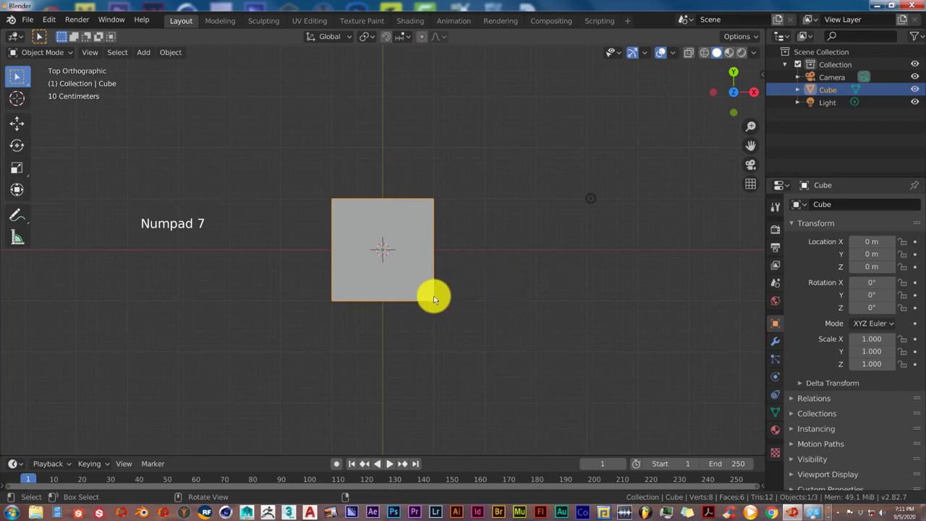
{"action": "key", "text": "Delete"}
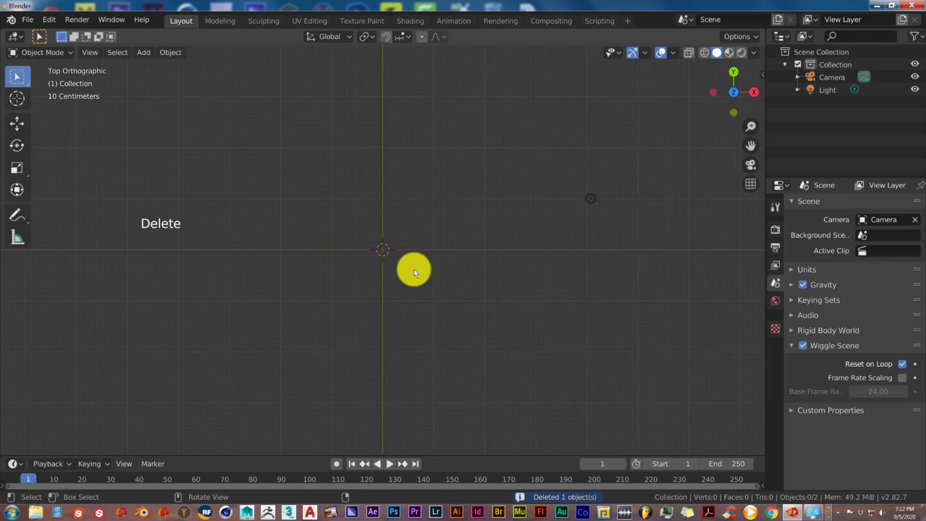
Add a UV sphere mesh at the origin and apply smooth shading to it.
{"action": "key", "text": "shift+a"}
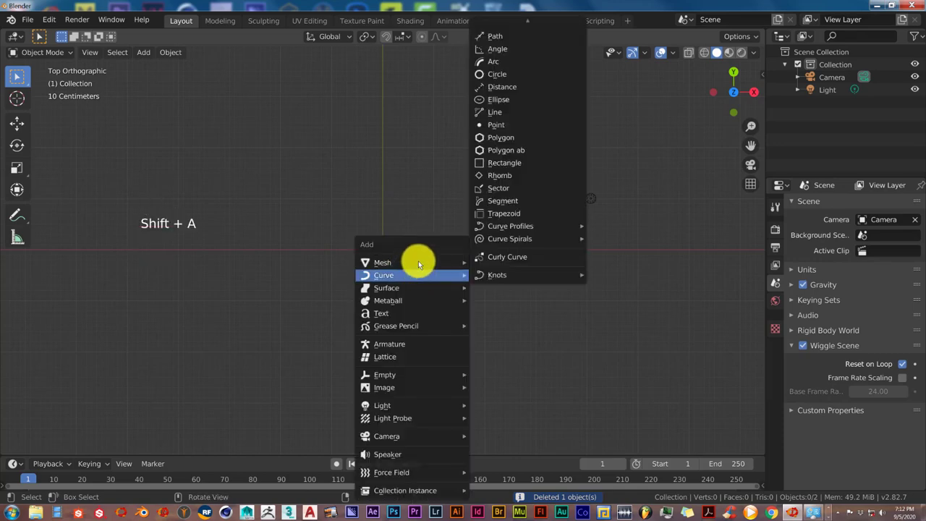
{"action": "mouse_move", "coordinate": [445, 263]}
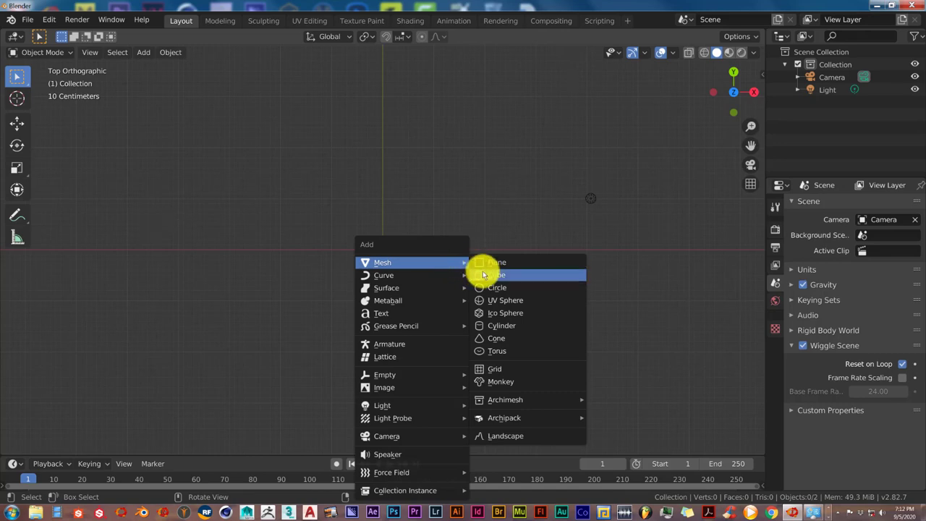
{"action": "left_click", "coordinate": [508, 299]}
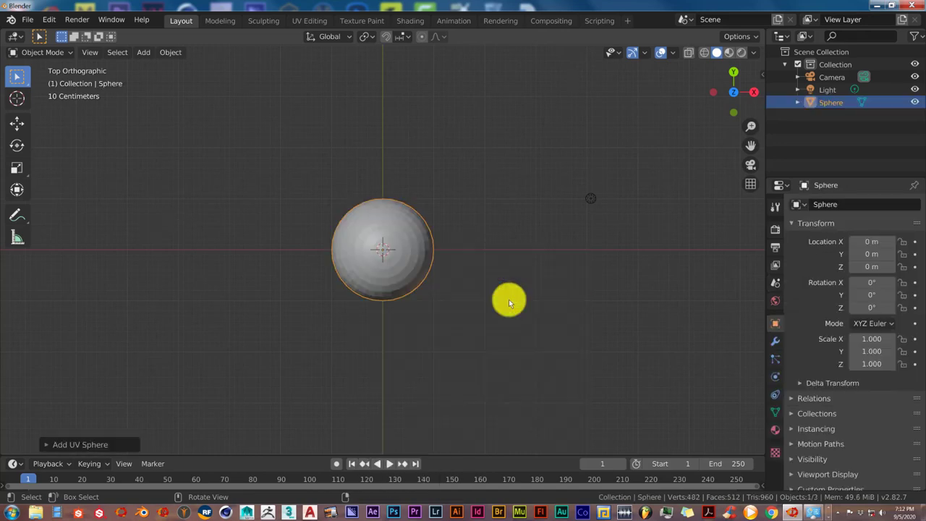
{"action": "scroll", "coordinate": [412, 257], "scroll_direction": "up", "scroll_amount": 1}
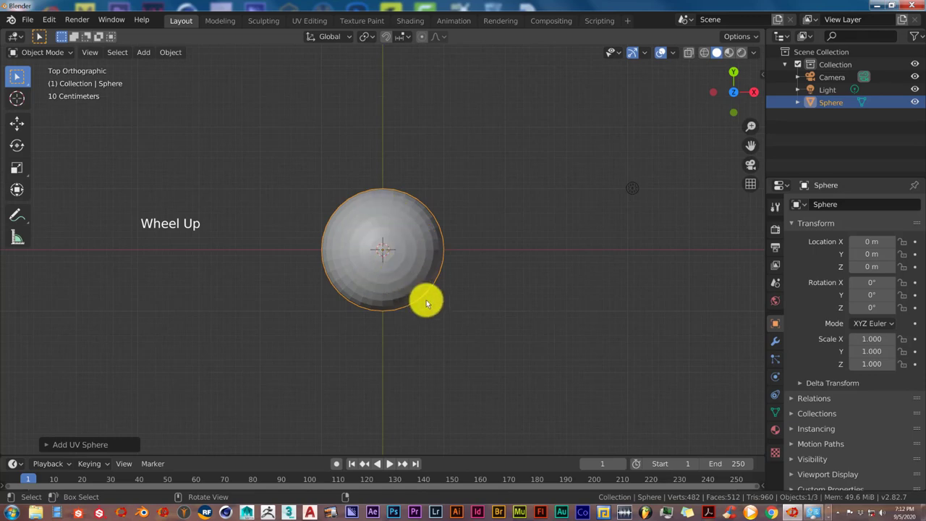
{"action": "key", "text": "w"}
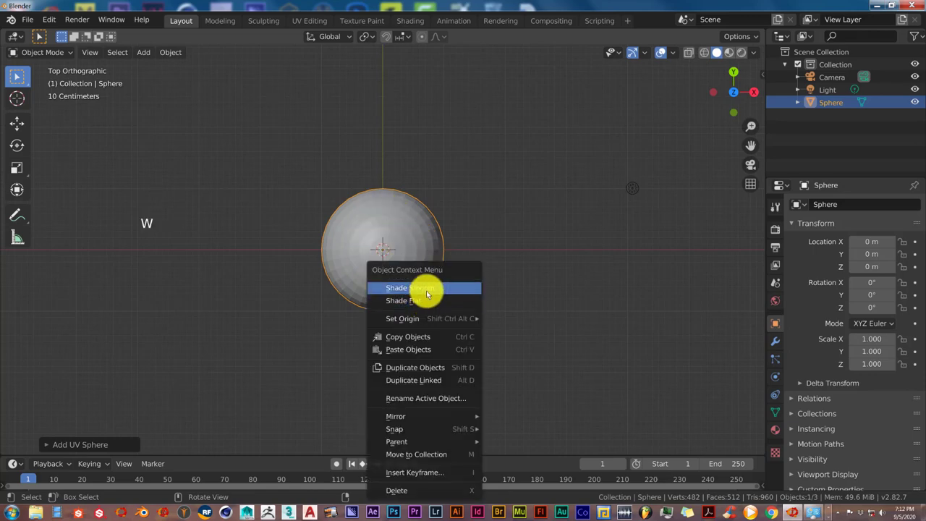
{"action": "left_click", "coordinate": [425, 292]}
{"action": "scroll", "coordinate": [426, 292], "scroll_direction": "up", "scroll_amount": 1}
{"action": "middle_click_drag", "start_coordinate": [426, 295], "coordinate": [410, 257]}
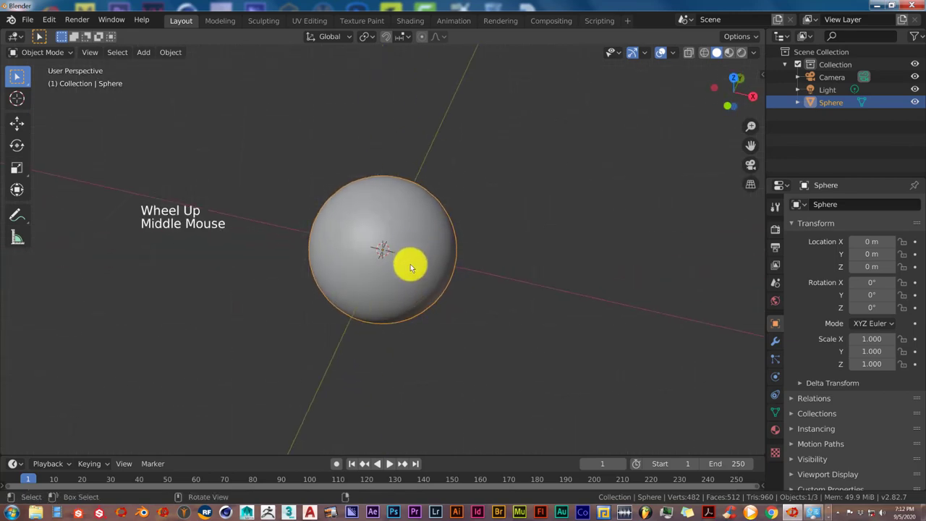
Flatten the sphere into a thin disc by scaling it to about 0.118 along the global Z axis.
{"action": "key", "text": "KP_1"}
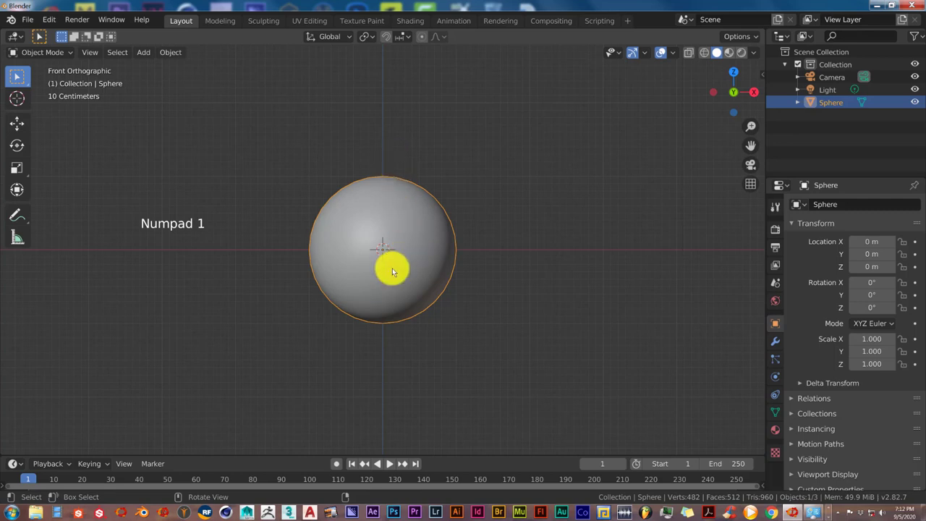
{"action": "left_click", "coordinate": [26, 126]}
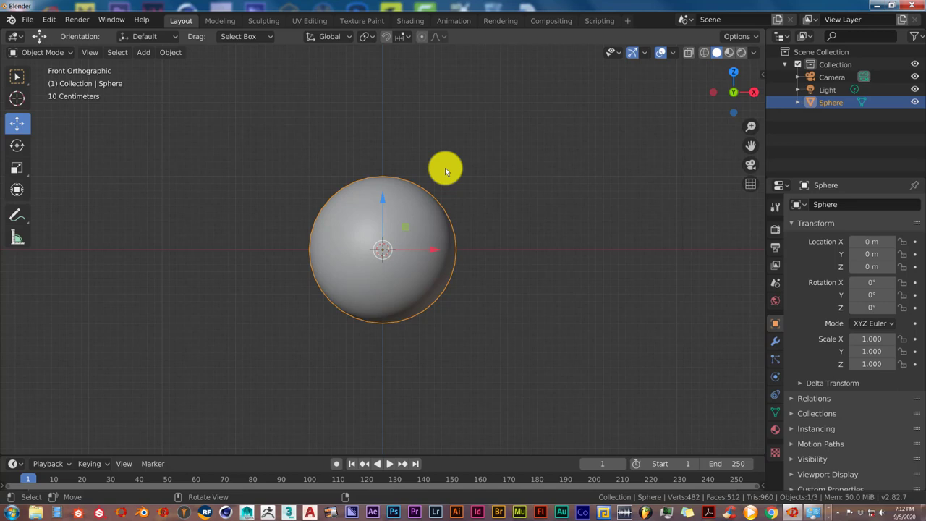
{"action": "key", "text": "s"}
{"action": "key", "text": "z"}
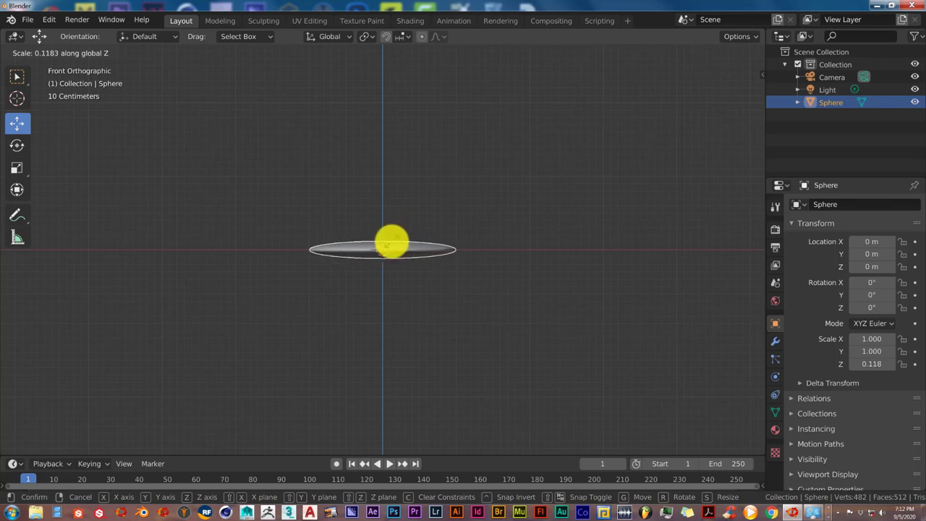
{"action": "left_click", "coordinate": [391, 242]}
{"action": "scroll", "coordinate": [397, 279], "scroll_direction": "up", "scroll_amount": 2}
{"action": "middle_click_drag", "start_coordinate": [392, 282], "coordinate": [422, 252], "text": "shift"}
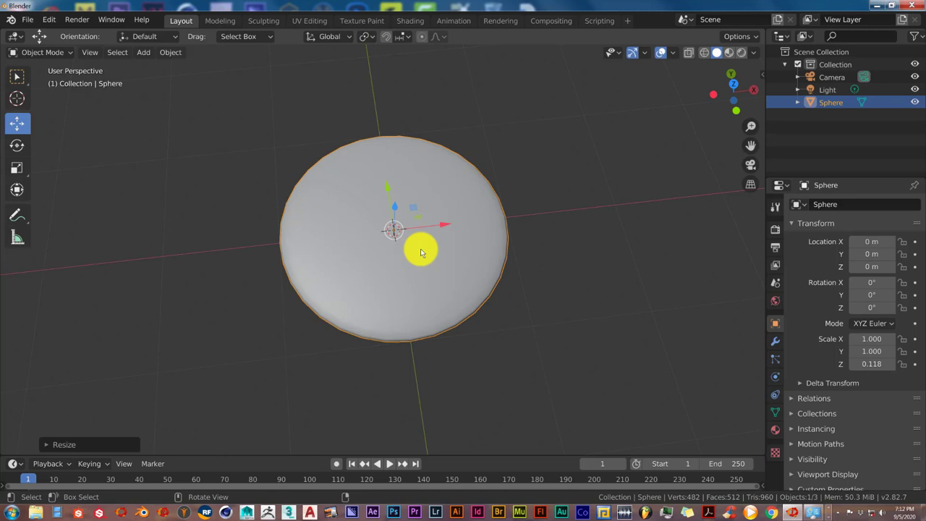
In Edit Mode, select the disc's outermost edge loop and scale it inward to about 0.978.
{"action": "key", "text": "KP_7"}
{"action": "scroll", "coordinate": [422, 251], "scroll_direction": "up", "scroll_amount": 1}
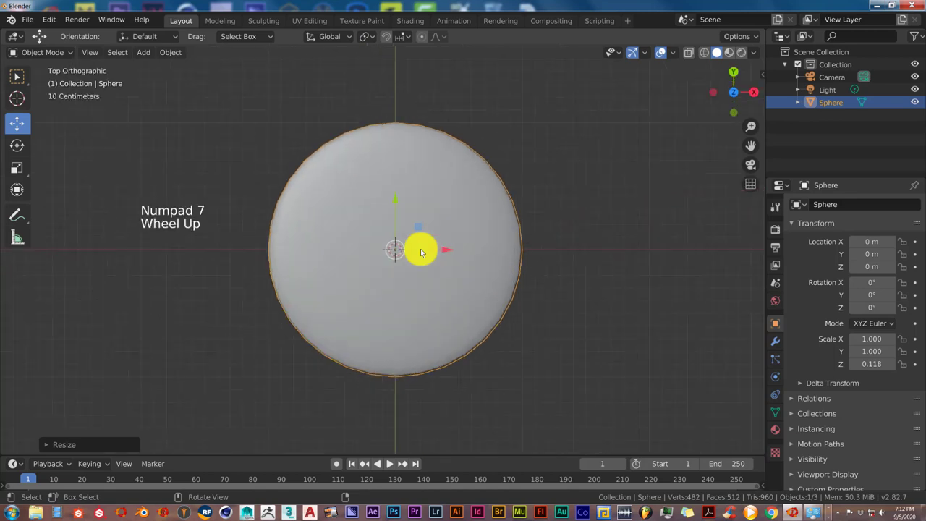
{"action": "key", "text": "Tab"}
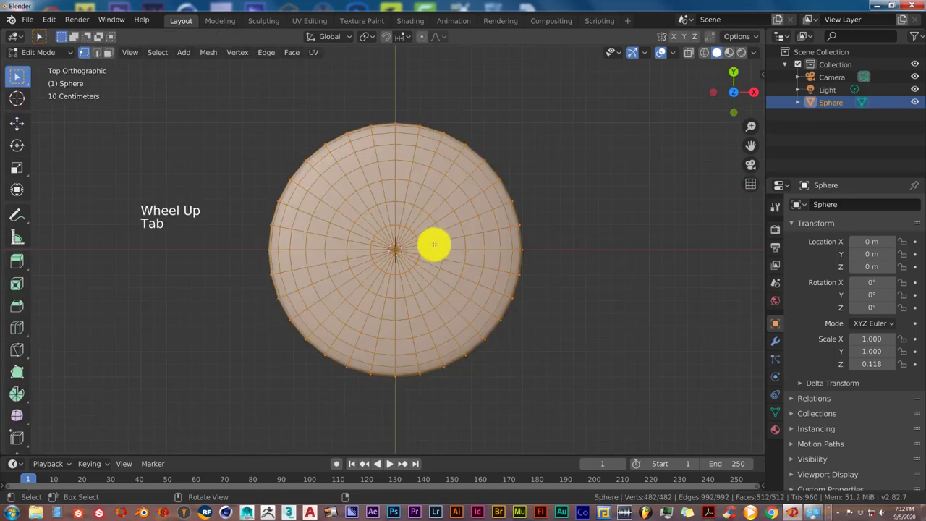
{"action": "middle_click_drag", "start_coordinate": [434, 258], "coordinate": [429, 277]}
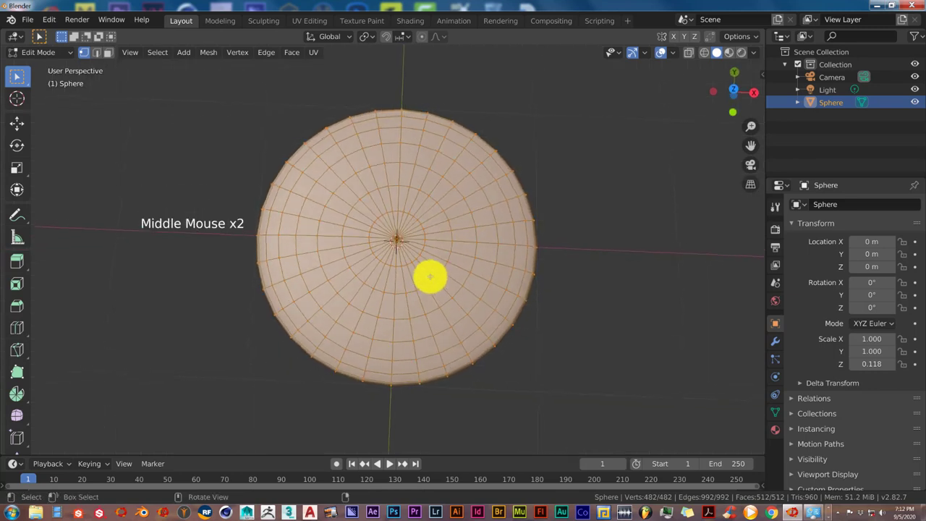
{"action": "key", "text": "KP_7"}
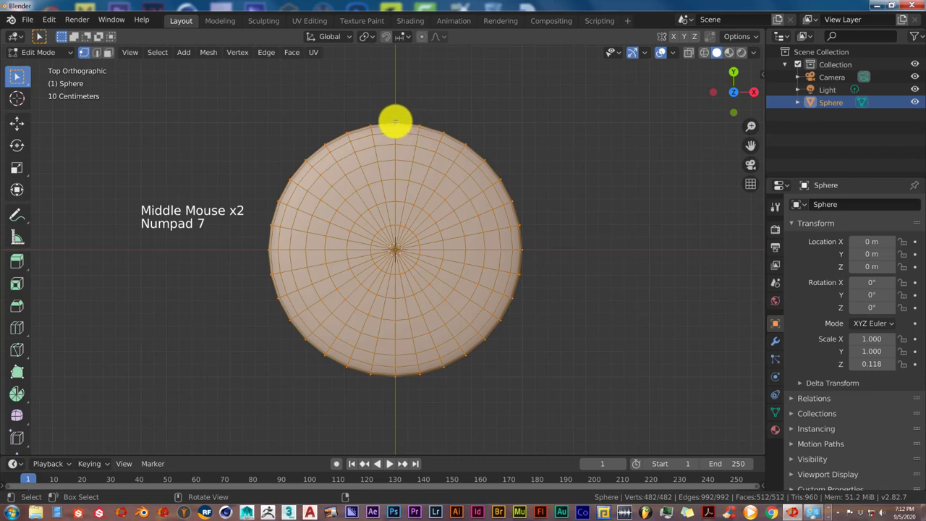
{"action": "left_click", "coordinate": [97, 52]}
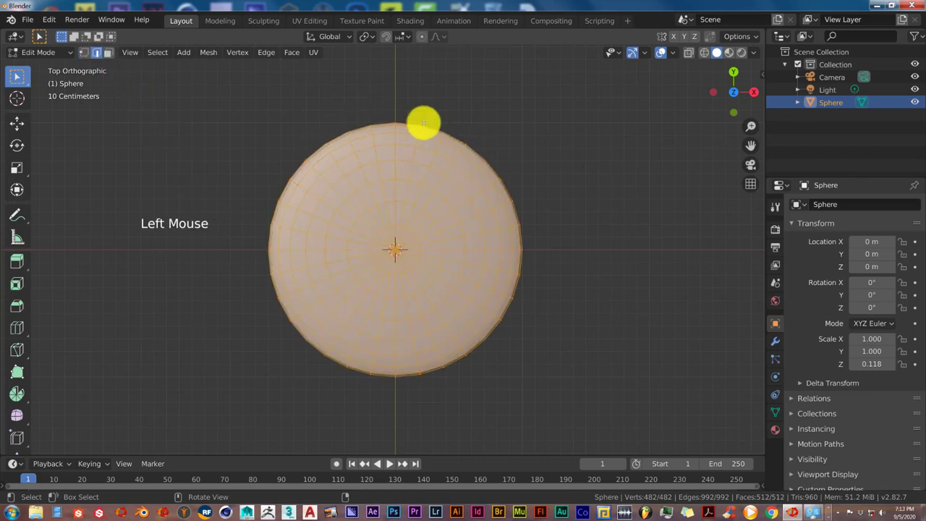
{"action": "scroll", "coordinate": [424, 120], "scroll_direction": "up", "scroll_amount": 2}
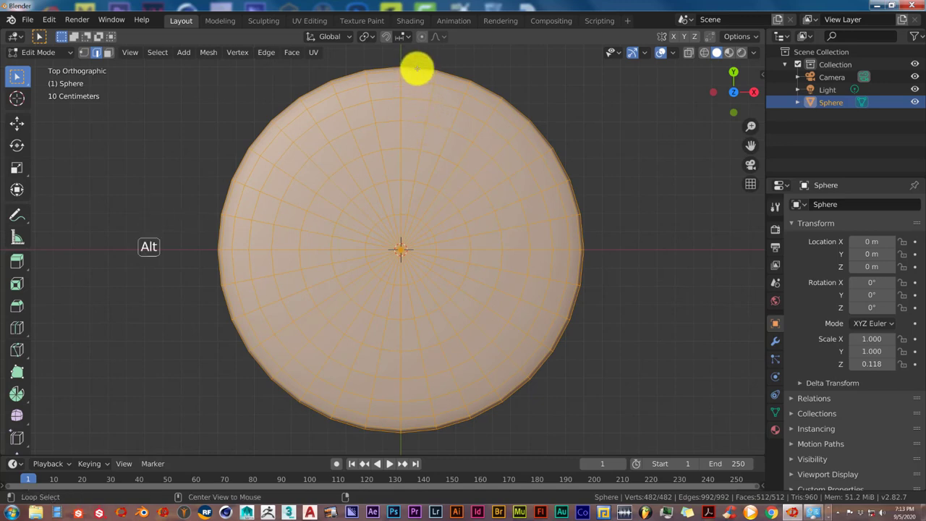
{"action": "left_click", "coordinate": [417, 68], "text": "alt"}
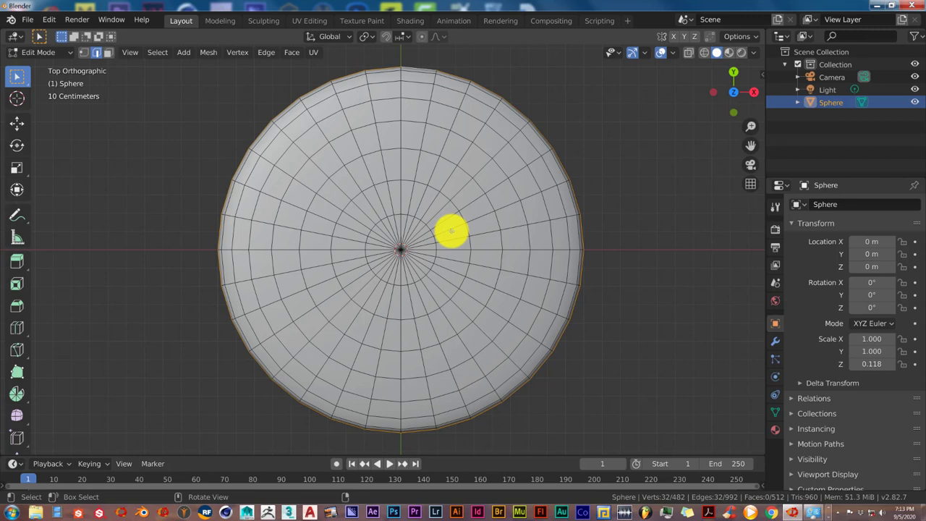
{"action": "key", "text": "KP_1"}
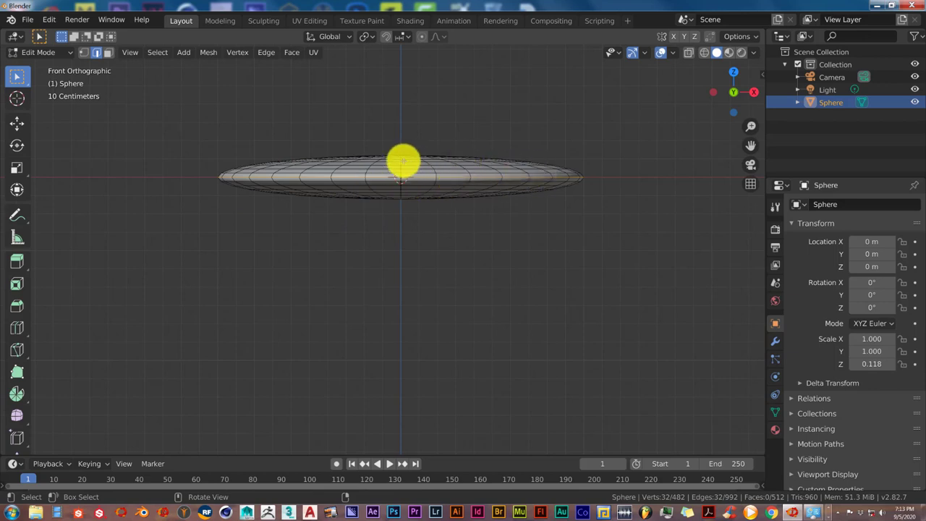
{"action": "scroll", "coordinate": [405, 161], "scroll_direction": "up", "scroll_amount": 1}
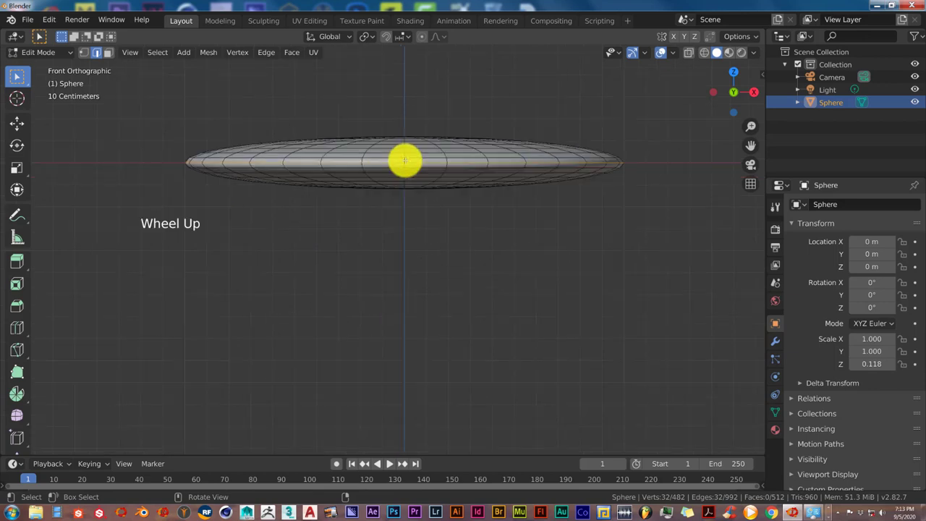
{"action": "middle_click_drag", "start_coordinate": [405, 161], "coordinate": [407, 221], "text": "shift"}
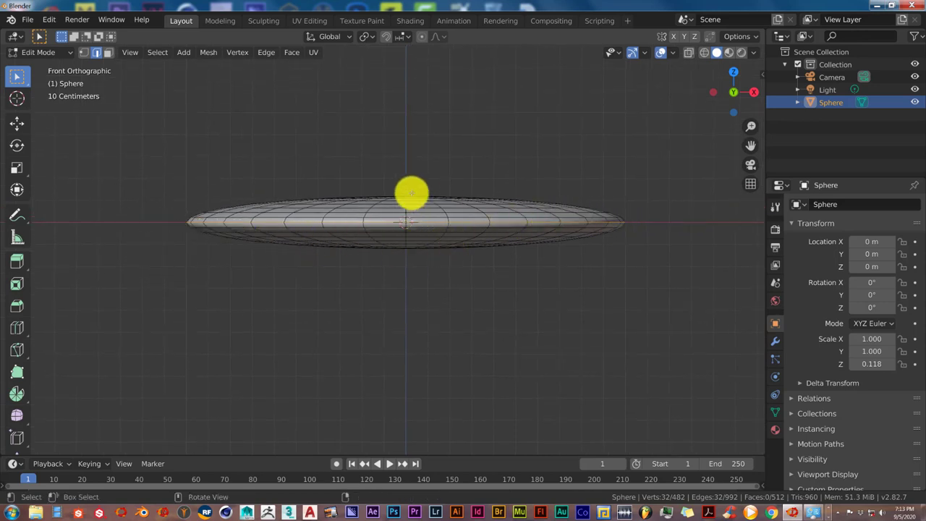
{"action": "key", "text": "s"}
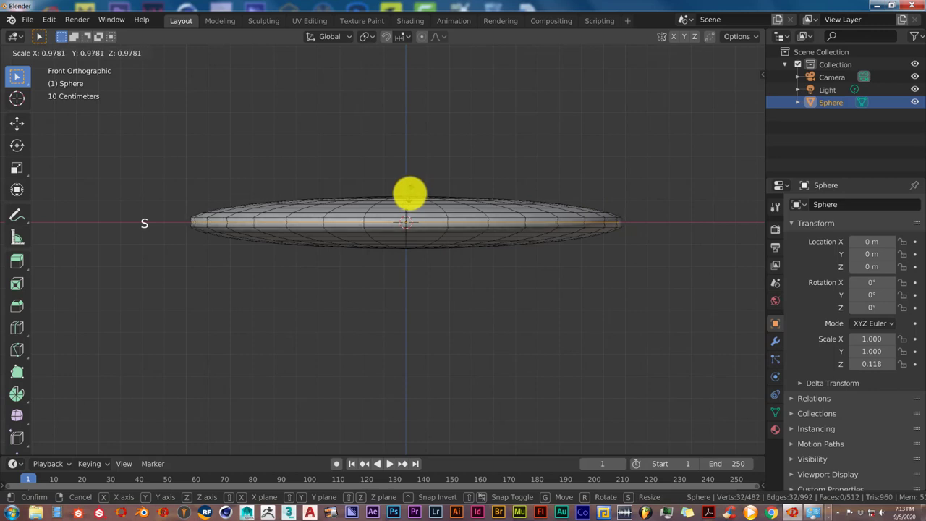
{"action": "left_click", "coordinate": [410, 193]}
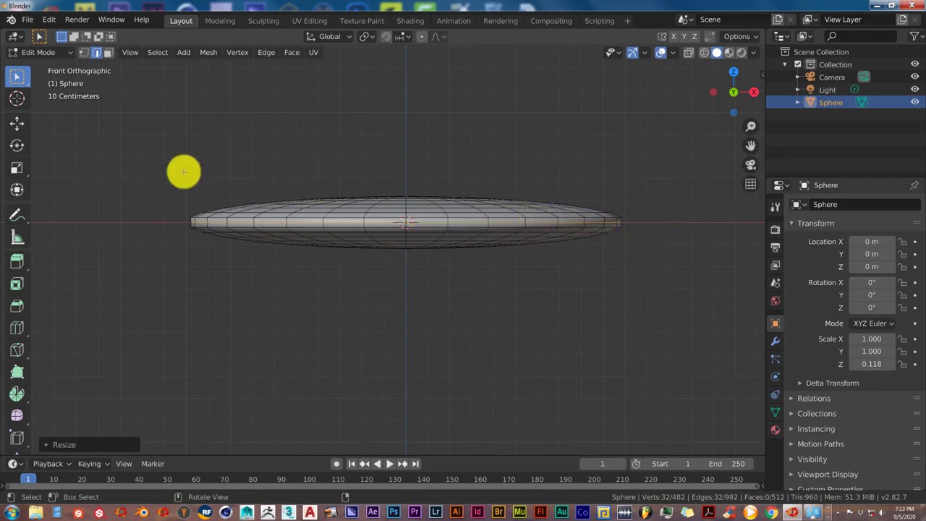
In face select mode, select the two adjacent face loops running around the disc's rim.
{"action": "left_click", "coordinate": [108, 55]}
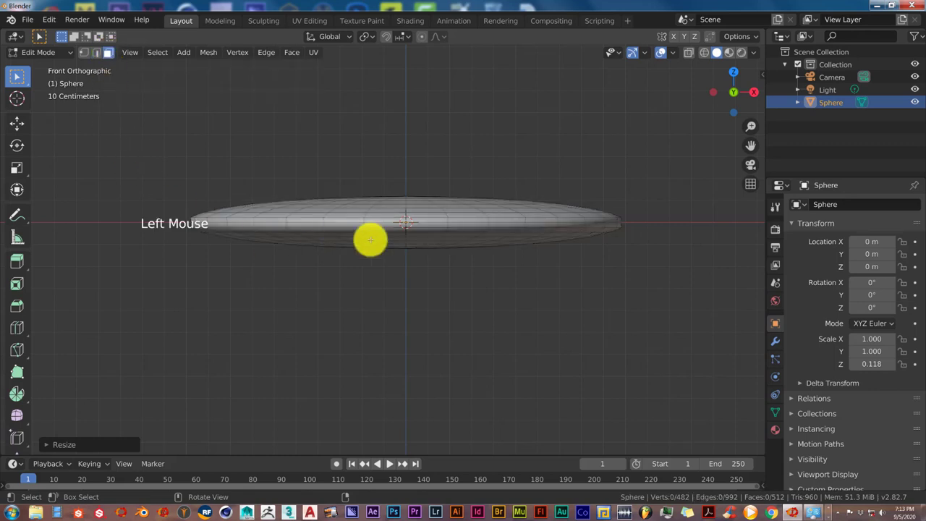
{"action": "key", "text": "alt"}
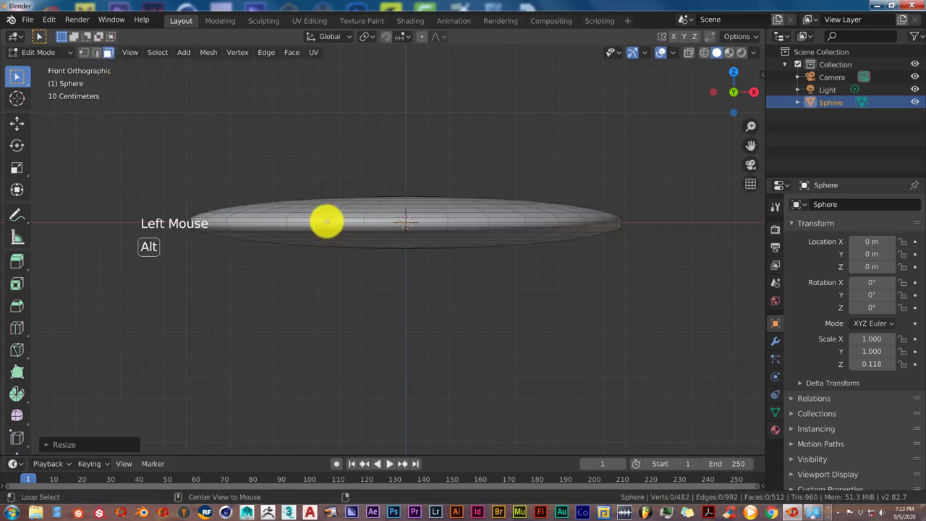
{"action": "left_click", "coordinate": [322, 221], "text": "alt"}
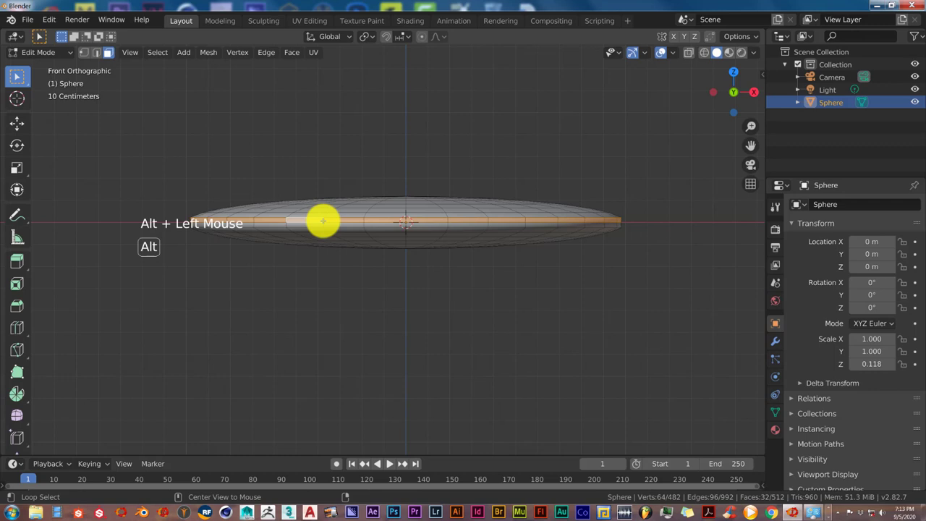
{"action": "key", "text": "shift"}
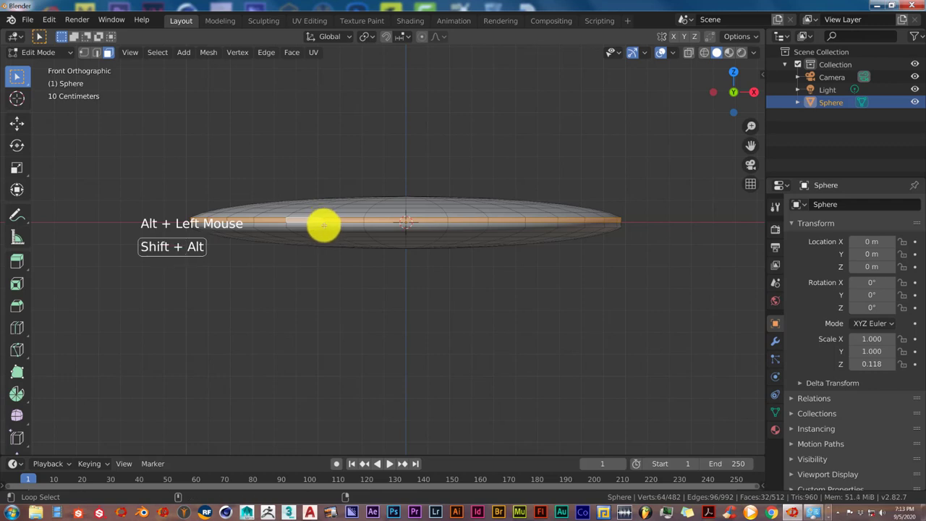
{"action": "left_click", "coordinate": [323, 224], "text": "alt+shift"}
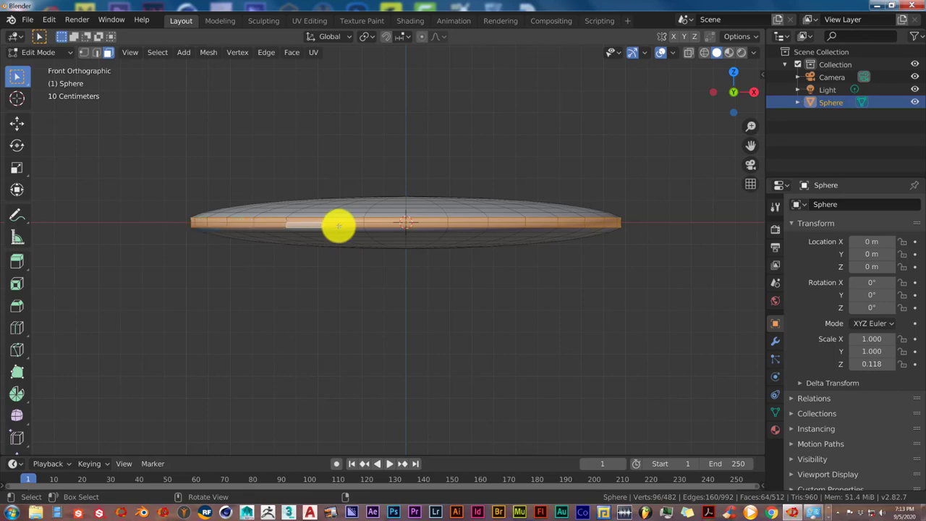
Duplicate the selected rim faces in place and scale the copy up slightly so it sits just outside the disc.
{"action": "key", "text": "shift+d"}
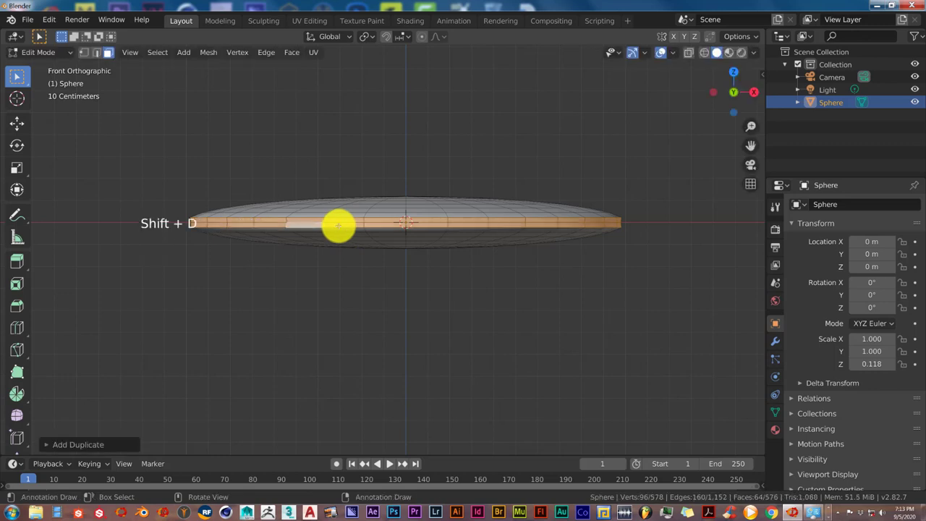
{"action": "key", "text": "s"}
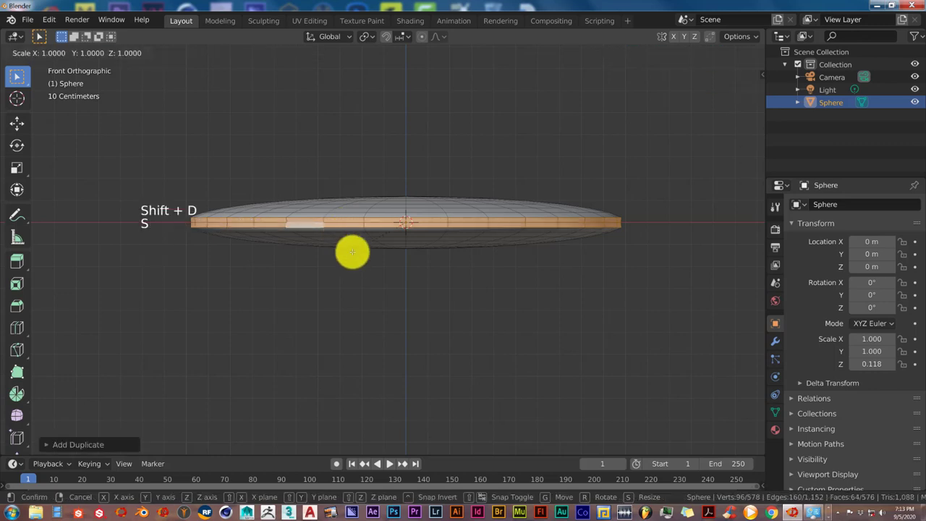
{"action": "left_click", "coordinate": [354, 256]}
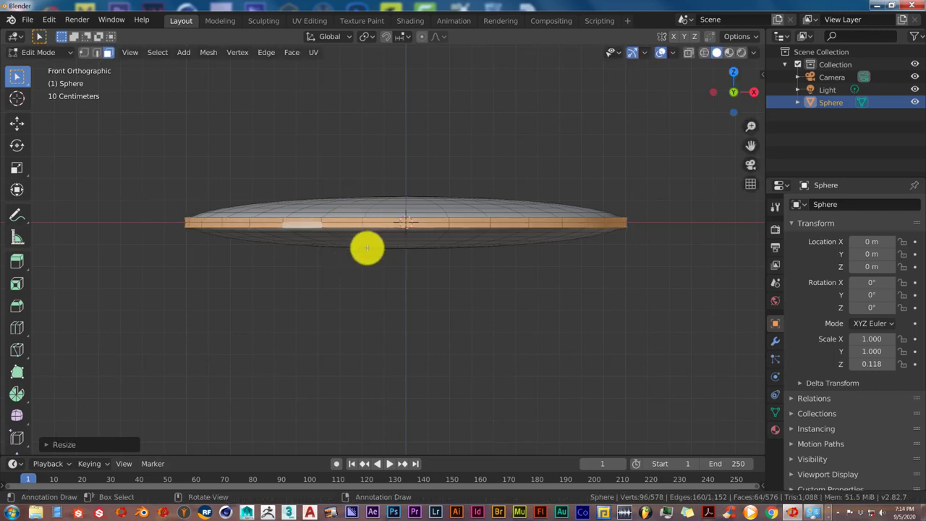
Separate the duplicated rim faces into their own object and return to Object Mode.
{"action": "key", "text": "KP_7"}
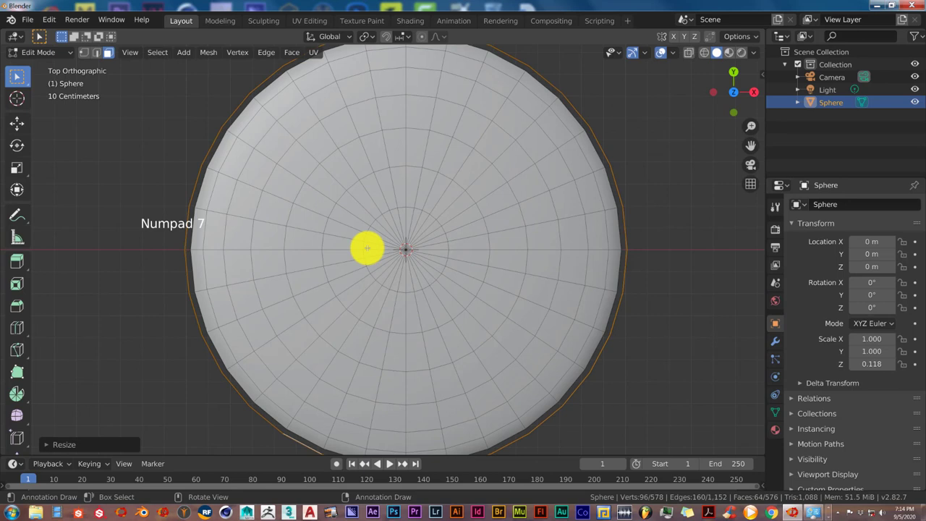
{"action": "scroll", "coordinate": [367, 248], "scroll_direction": "down", "scroll_amount": 1}
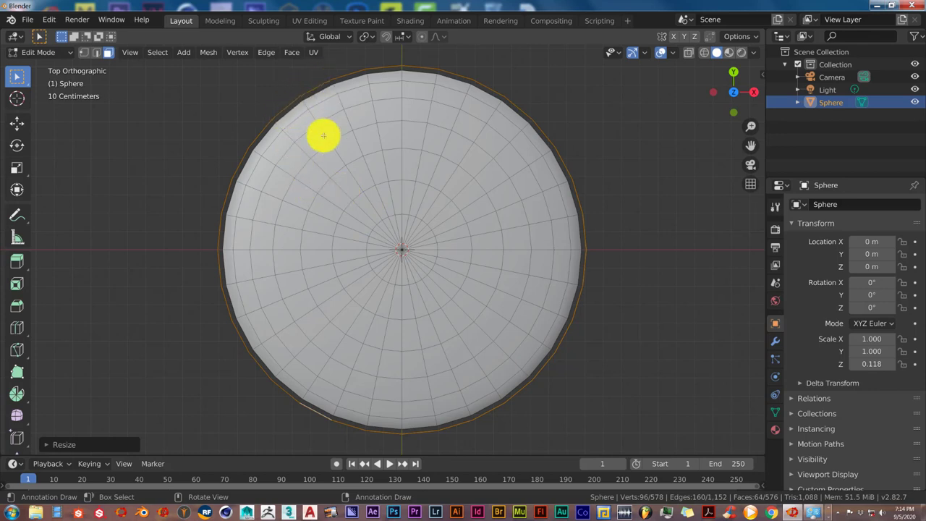
{"action": "key", "text": "p"}
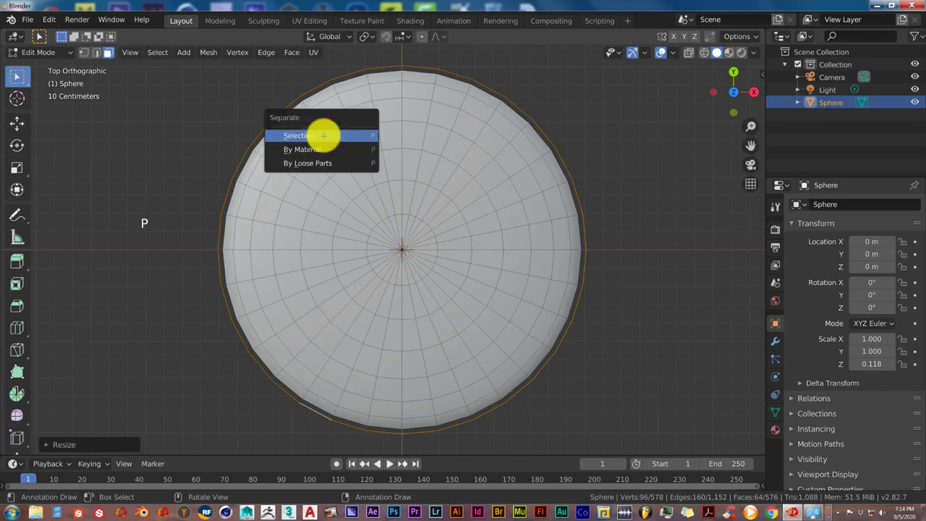
{"action": "left_click", "coordinate": [324, 139]}
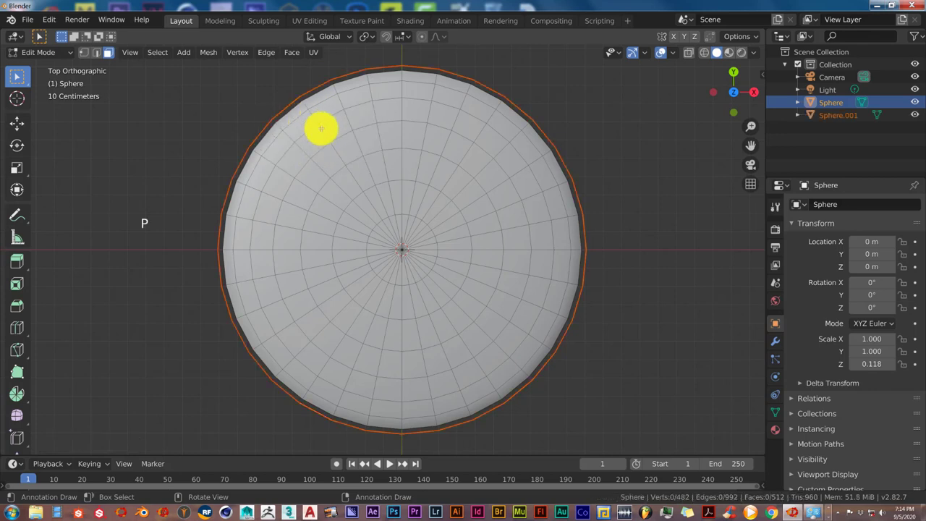
{"action": "key", "text": "Tab"}
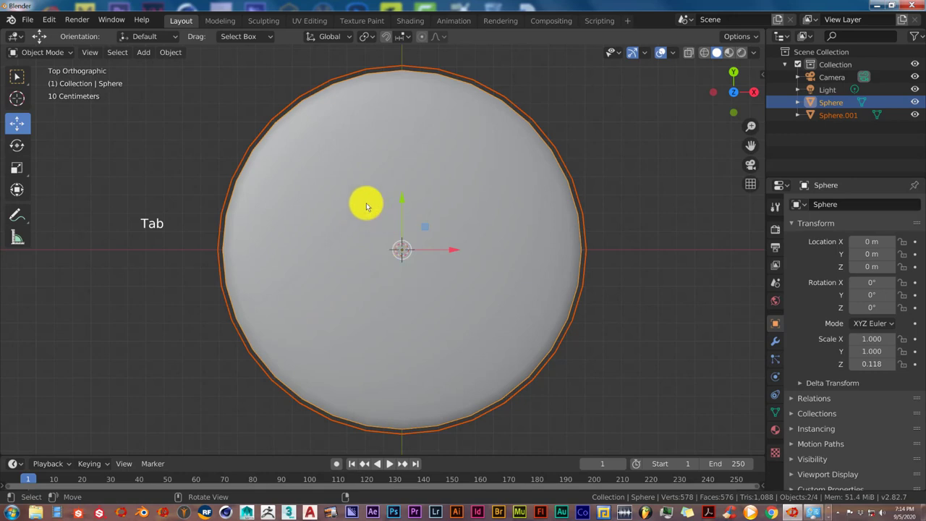
Select only the separated rim ring and, in Edit Mode, select all of its geometry.
{"action": "left_click", "coordinate": [367, 206]}
{"action": "left_click", "coordinate": [285, 111]}
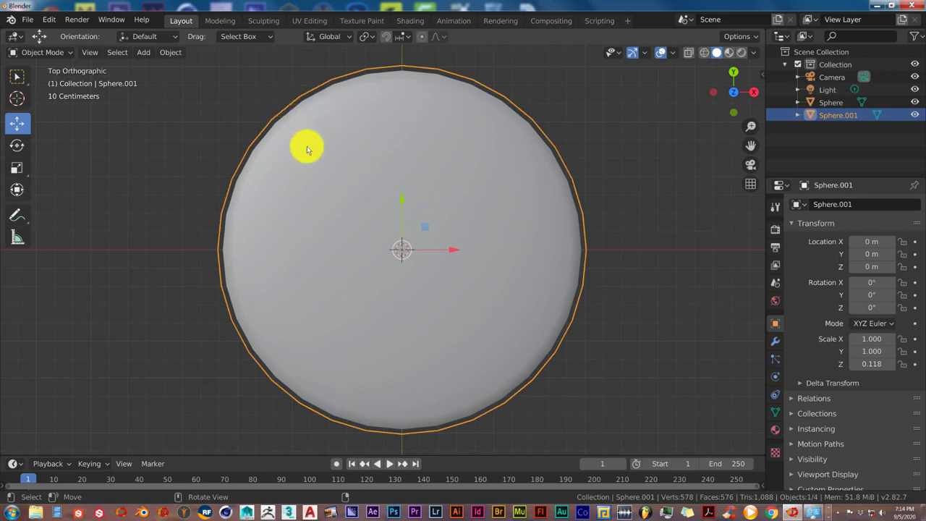
{"action": "key", "text": "Tab"}
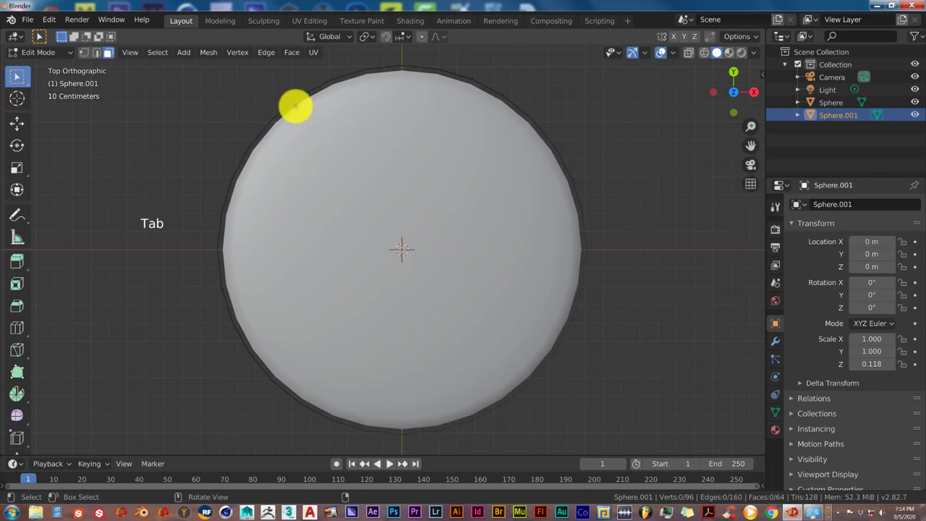
{"action": "key", "text": "a"}
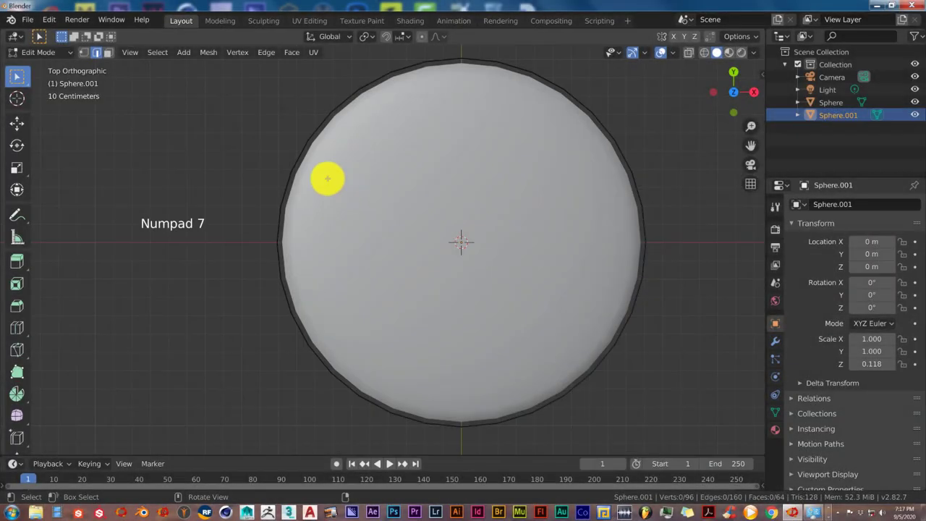
{"action": "middle_click_drag", "start_coordinate": [324, 178], "coordinate": [316, 268]}
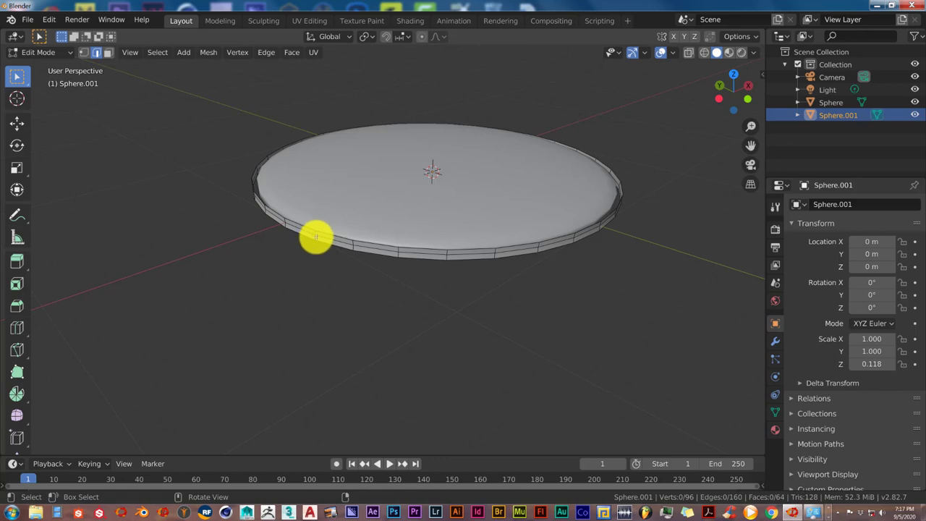
{"action": "key", "text": "a"}
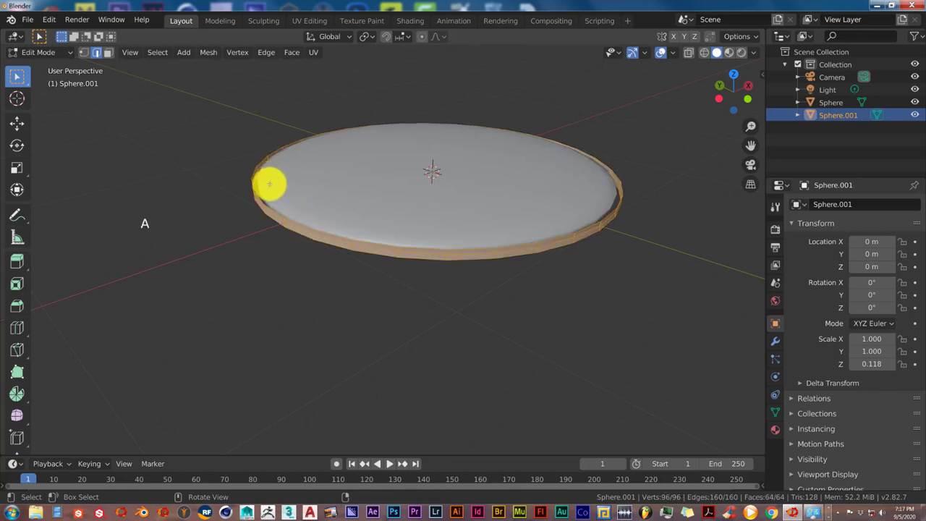
Extrude the ring's faces and scale the extrusion outward to about 1.055, finishing in Object Mode.
{"action": "key", "text": "e"}
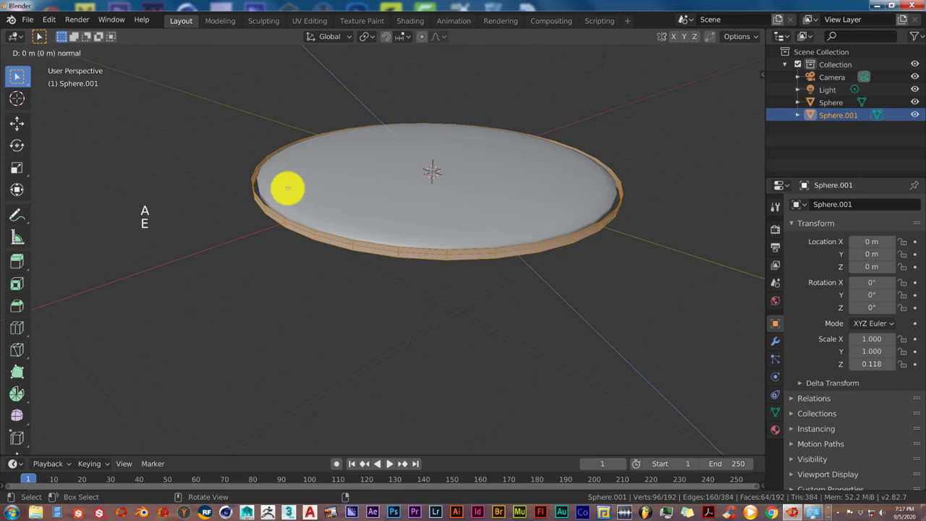
{"action": "left_click", "coordinate": [287, 188]}
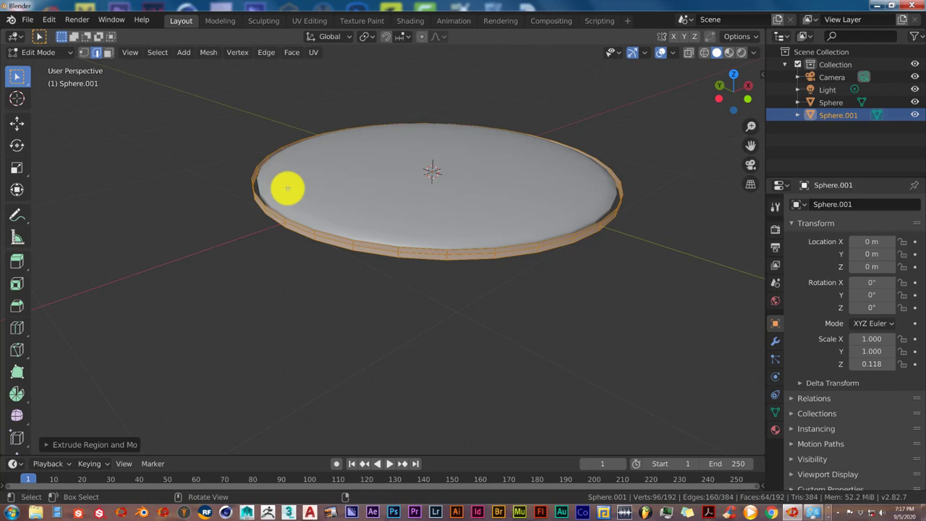
{"action": "key", "text": "s"}
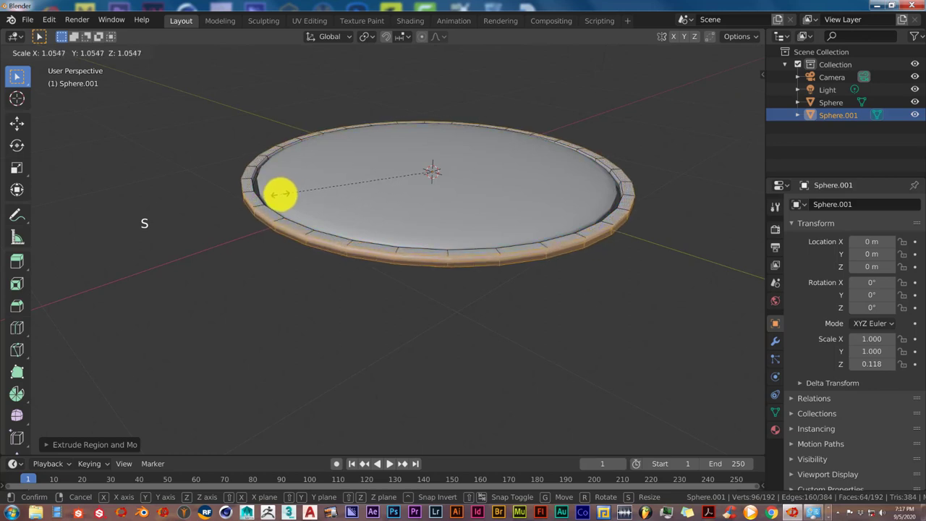
{"action": "left_click", "coordinate": [281, 194]}
{"action": "middle_click_drag", "start_coordinate": [280, 194], "coordinate": [442, 181]}
{"action": "scroll", "coordinate": [451, 177], "scroll_direction": "down", "scroll_amount": 2}
{"action": "key", "text": "Tab"}
Add a Subdivision Surface modifier to the rim ring.
{"action": "scroll", "coordinate": [441, 181], "scroll_direction": "down", "scroll_amount": 1}
{"action": "key", "text": "KP_7"}
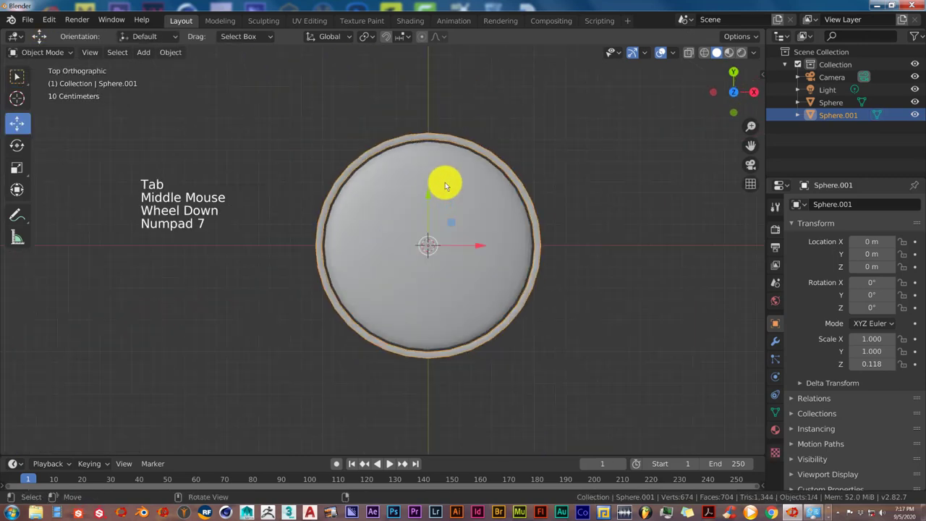
{"action": "scroll", "coordinate": [444, 184], "scroll_direction": "up", "scroll_amount": 1}
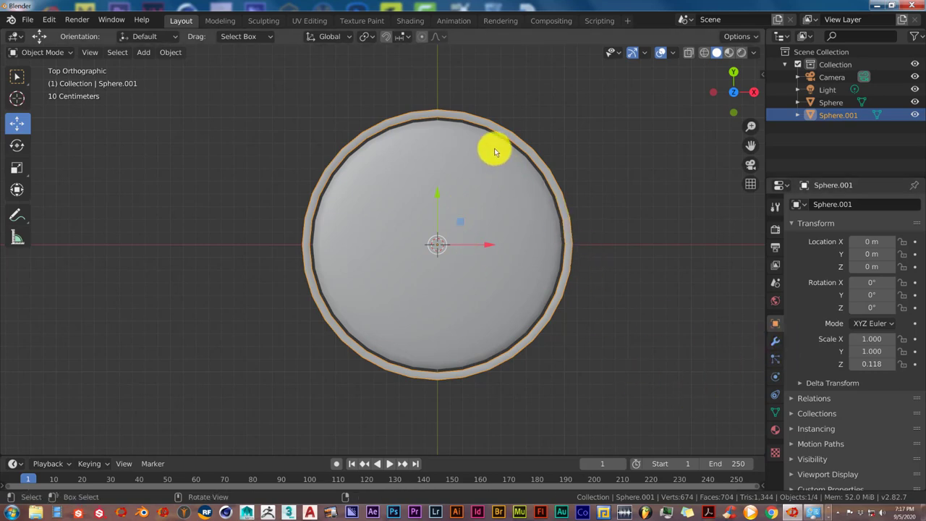
{"action": "left_click", "coordinate": [775, 347]}
{"action": "left_click", "coordinate": [812, 206]}
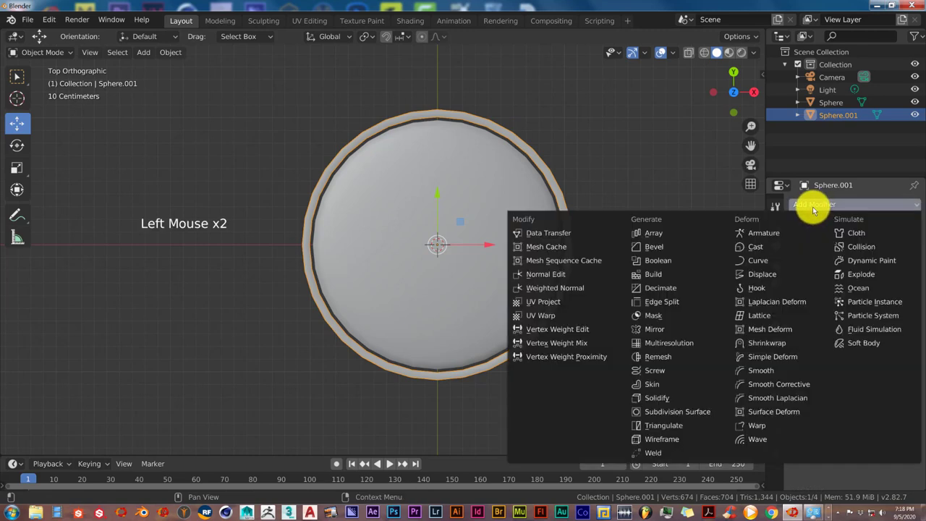
{"action": "left_click", "coordinate": [706, 414]}
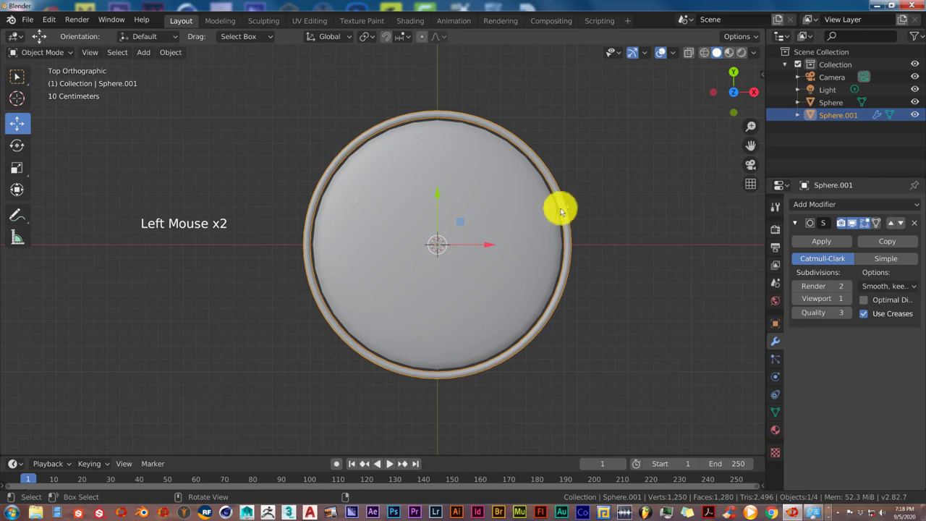
Select the central disc and add a Subdivision Surface modifier to it.
{"action": "left_click", "coordinate": [478, 215]}
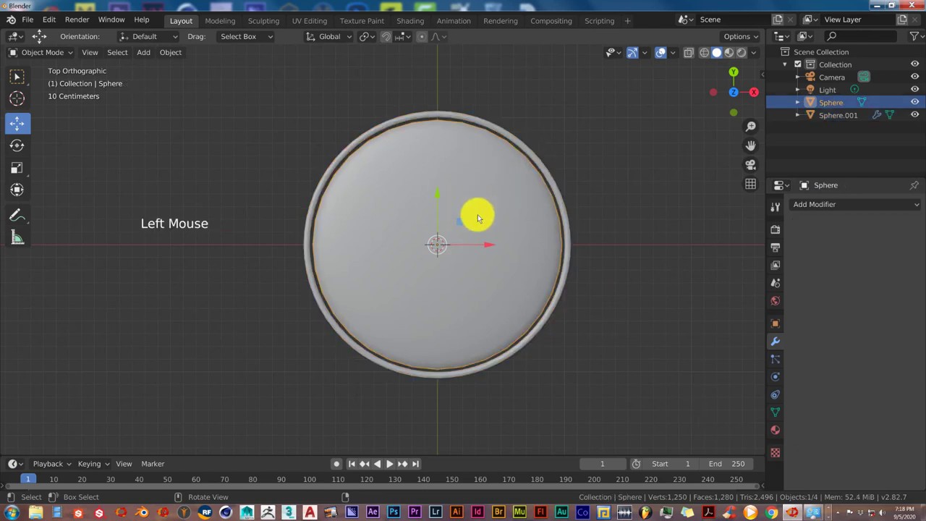
{"action": "left_click", "coordinate": [839, 205]}
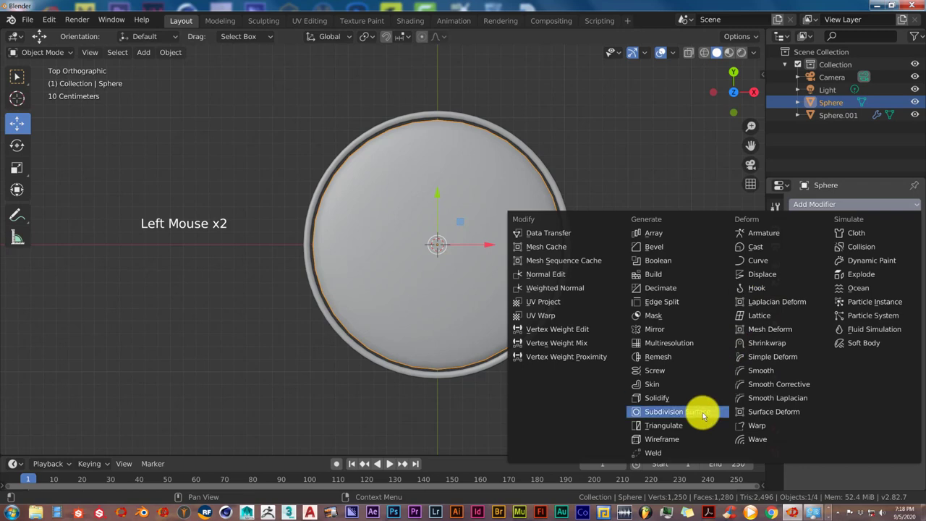
{"action": "left_click", "coordinate": [655, 412]}
Select the rim ring and scale it down slightly to close the gap between it and the disc.
{"action": "mouse_move", "coordinate": [509, 290]}
{"action": "middle_mouse_down"}
{"action": "mouse_move", "coordinate": [506, 282]}
{"action": "mouse_move", "coordinate": [503, 297]}
{"action": "middle_mouse_up"}
{"action": "scroll", "coordinate": [503, 297], "scroll_direction": "up", "scroll_amount": 2}
{"action": "middle_click_drag", "start_coordinate": [499, 249], "coordinate": [540, 155]}
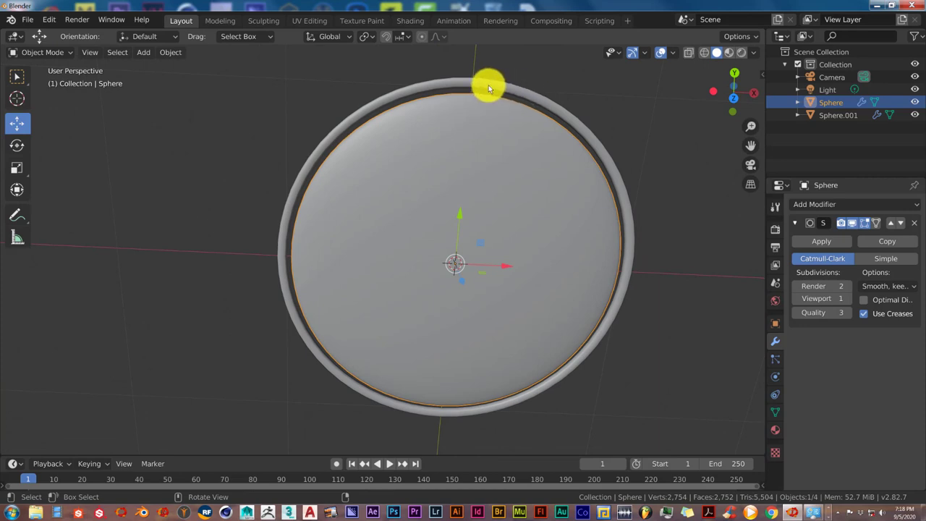
{"action": "middle_click_drag", "start_coordinate": [518, 236], "coordinate": [513, 228]}
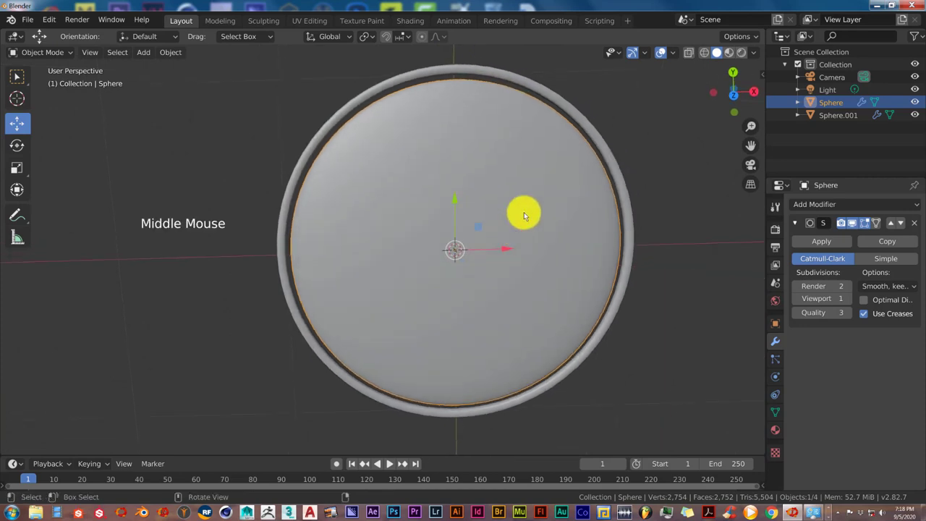
{"action": "left_click", "coordinate": [550, 98]}
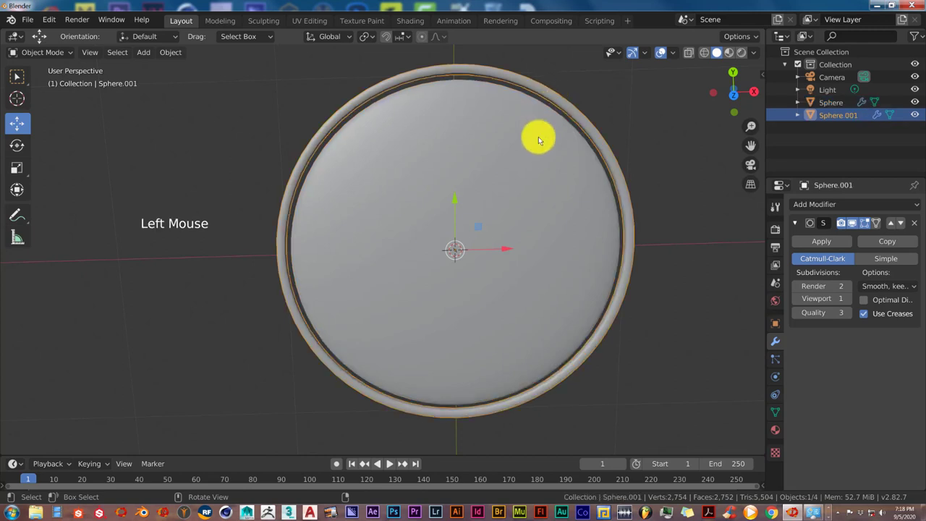
{"action": "key", "text": "KP_7"}
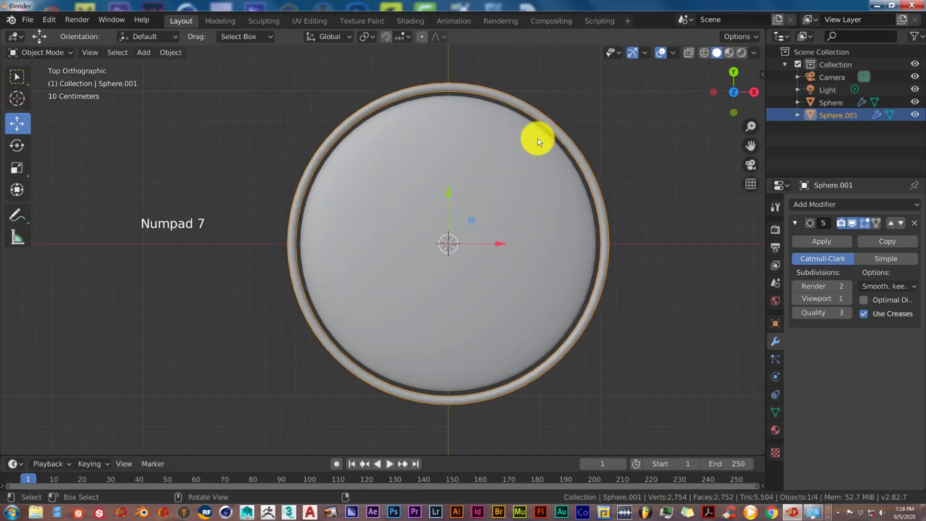
{"action": "key", "text": "s"}
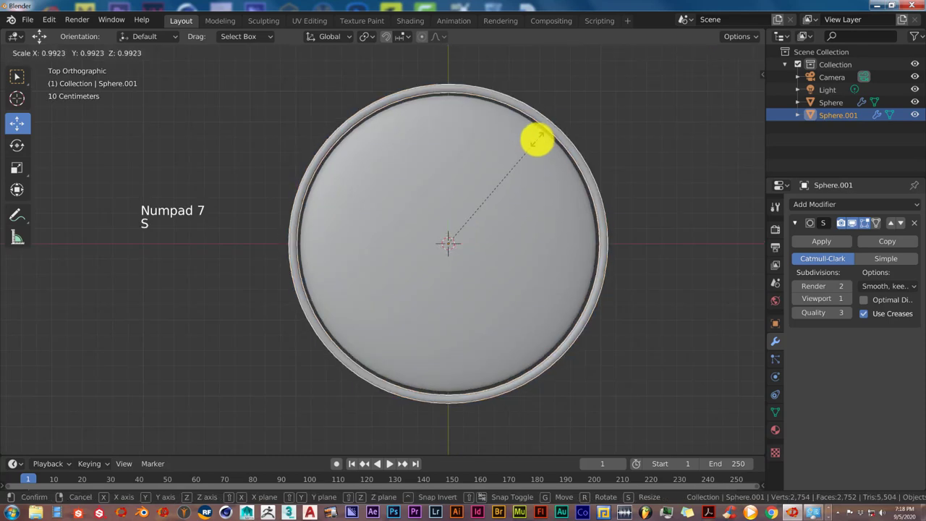
{"action": "left_click", "coordinate": [534, 149]}
{"action": "middle_click_drag", "start_coordinate": [532, 162], "coordinate": [453, 284]}
{"action": "key", "text": "KP_7"}
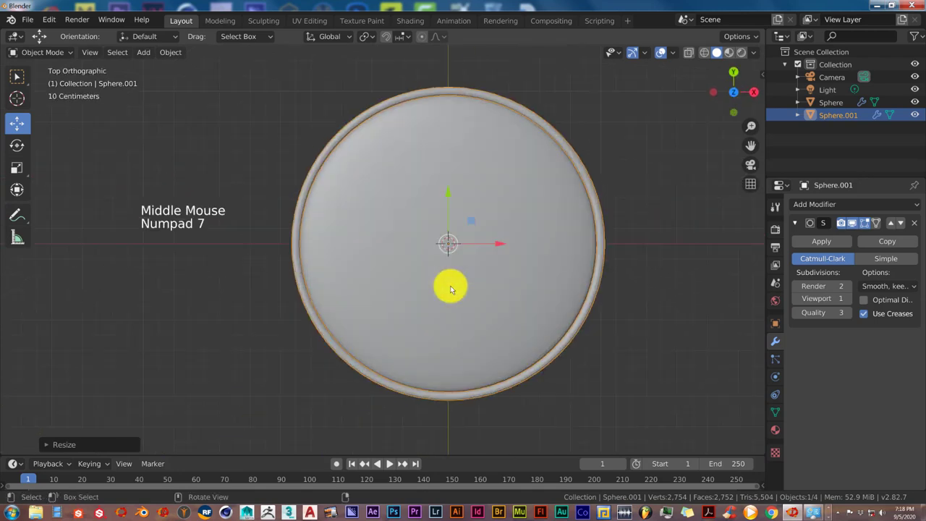
Add a cube, scale it down to a small block and place it just outside the rim ring along negative Y.
{"action": "key", "text": "shift"}
{"action": "middle_click_drag", "start_coordinate": [446, 309], "coordinate": [455, 208], "text": "shift"}
{"action": "scroll", "coordinate": [455, 208], "scroll_direction": "down", "scroll_amount": 1}
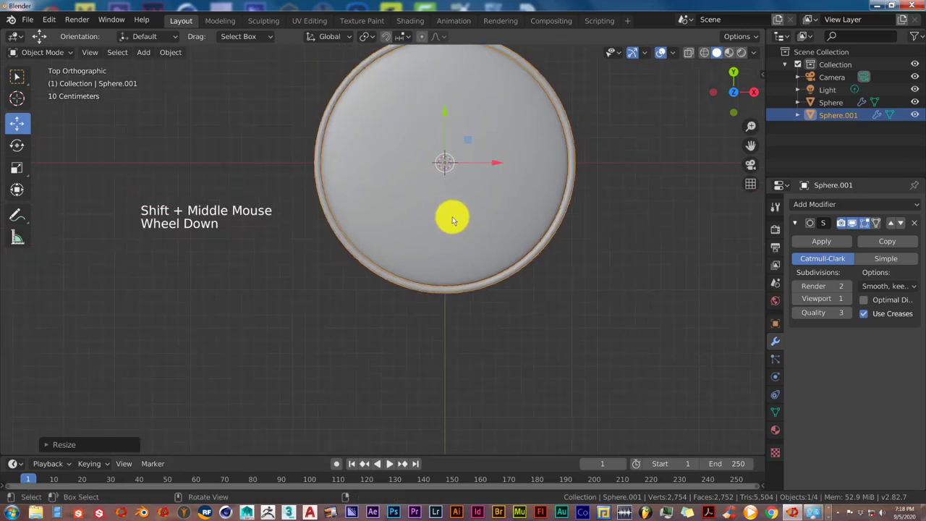
{"action": "key", "text": "shift+a"}
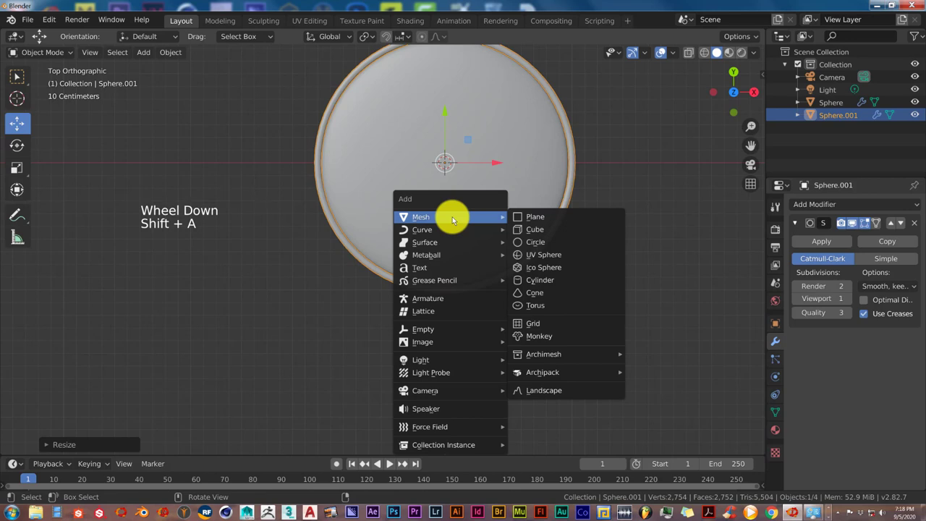
{"action": "left_click", "coordinate": [535, 230]}
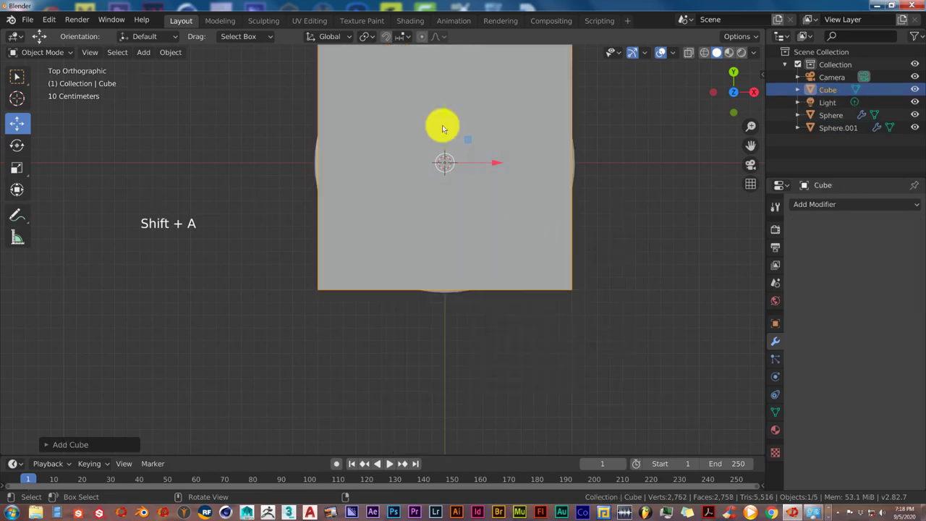
{"action": "key", "text": "s"}
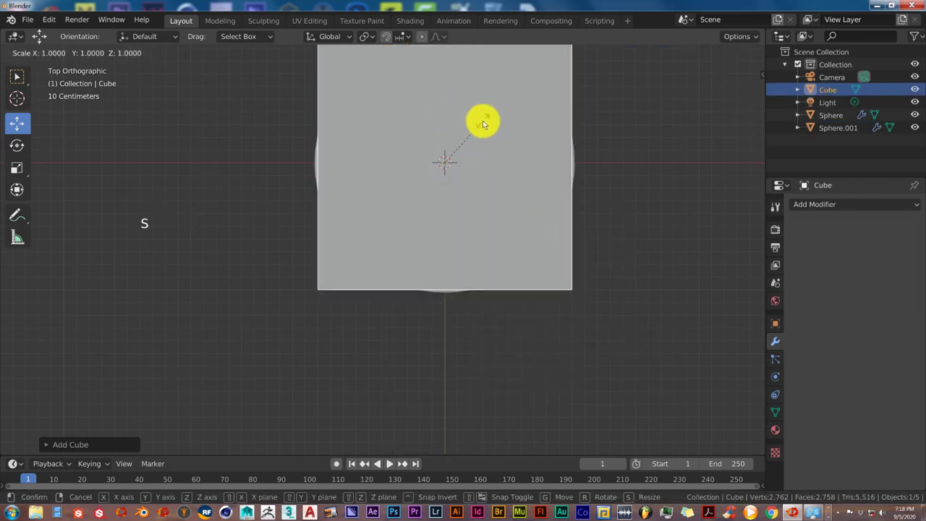
{"action": "left_click", "coordinate": [448, 153]}
{"action": "left_click_drag", "start_coordinate": [444, 114], "coordinate": [442, 254]}
{"action": "key", "text": "s"}
{"action": "left_click", "coordinate": [476, 287]}
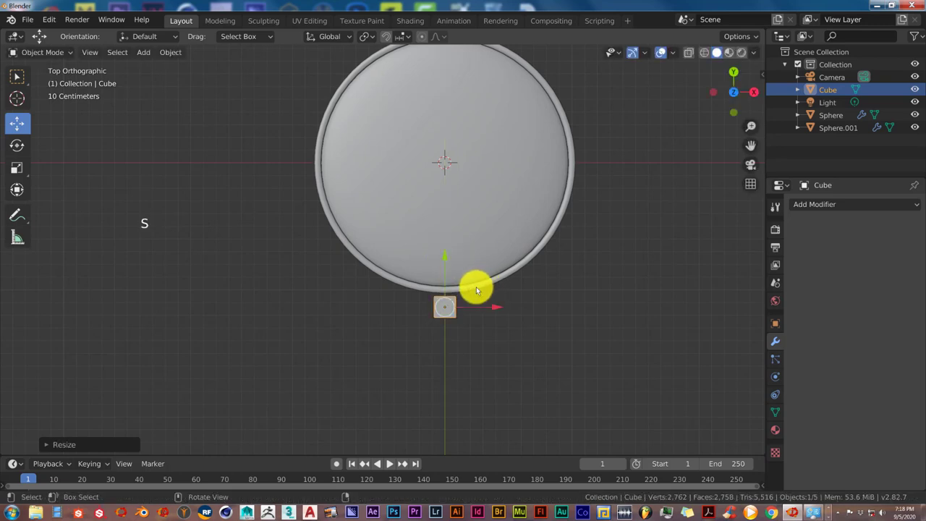
Thicken the rim ring by scaling it about 2.2 along the global Z axis.
{"action": "left_click", "coordinate": [518, 271]}
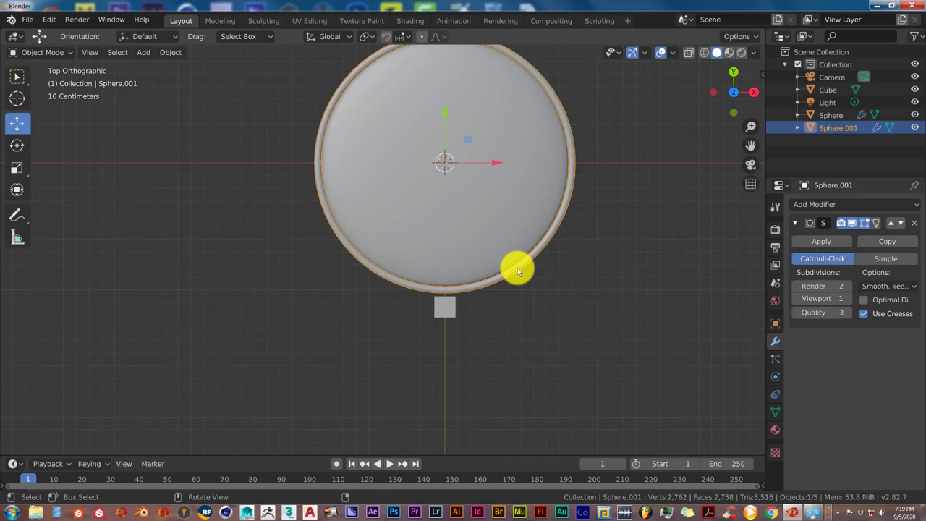
{"action": "key", "text": "KP_3"}
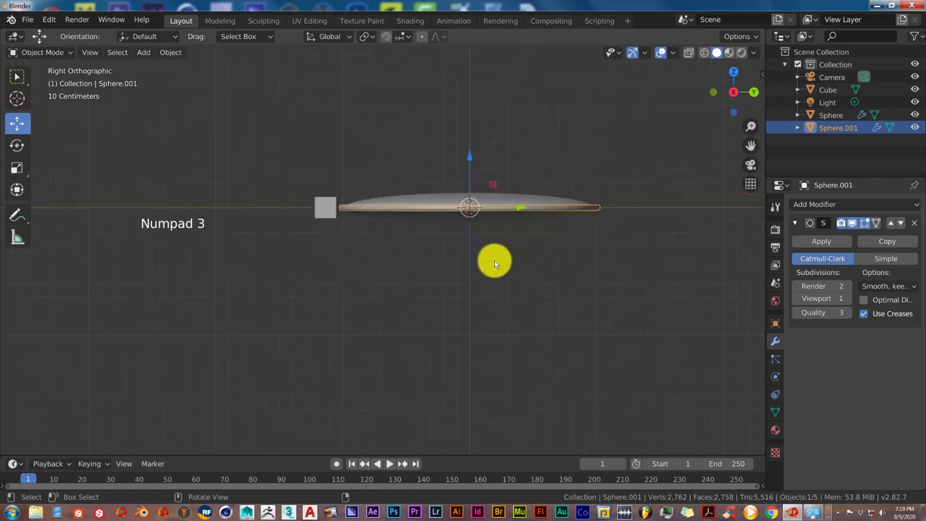
{"action": "key", "text": "s"}
{"action": "key", "text": "z"}
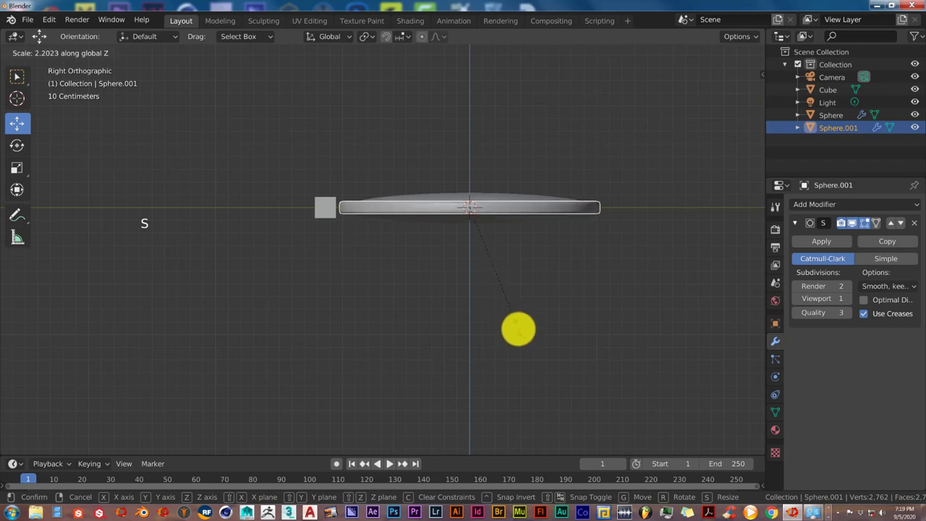
{"action": "left_click", "coordinate": [520, 334]}
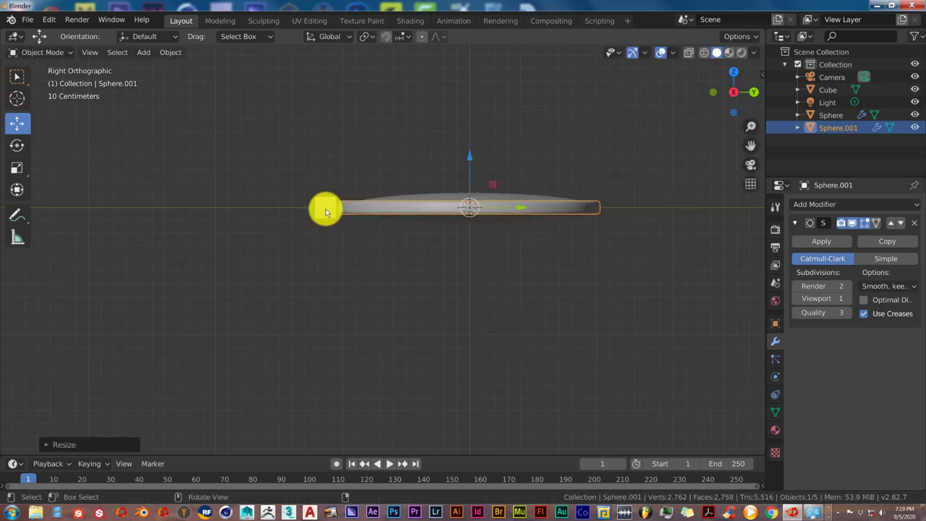
Scale the small cube down to the ring's thickness and move it along Y until it meets the ring's outer edge.
{"action": "scroll", "coordinate": [385, 266], "scroll_direction": "up", "scroll_amount": 3}
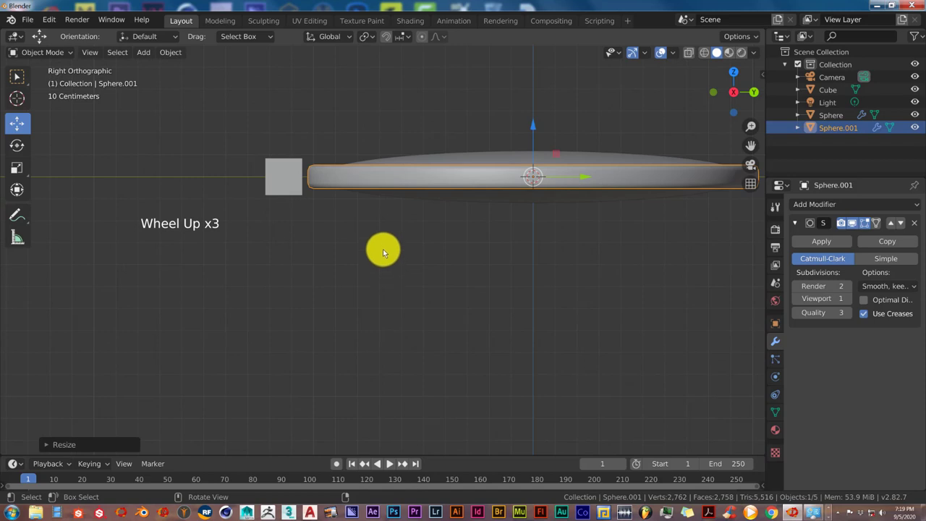
{"action": "key", "text": "shift"}
{"action": "middle_click_drag", "start_coordinate": [381, 232], "coordinate": [384, 283], "text": "shift"}
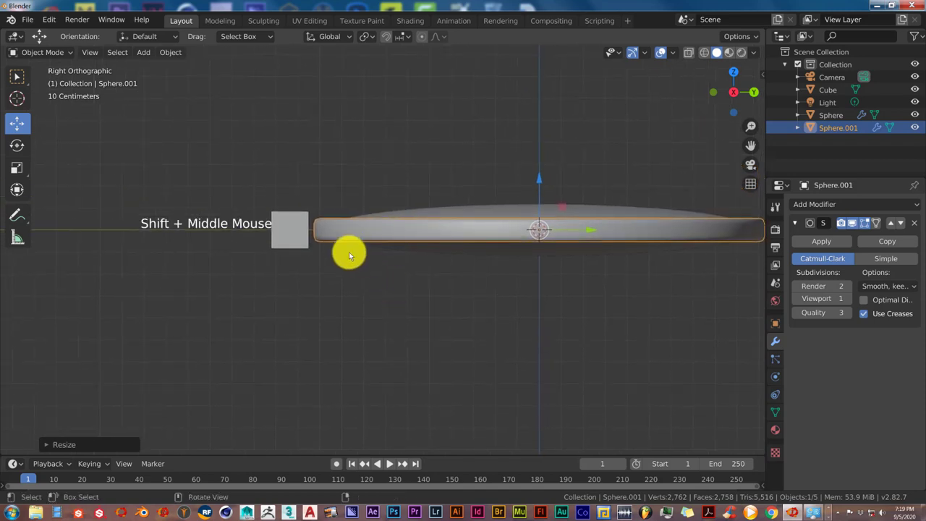
{"action": "left_click", "coordinate": [296, 228]}
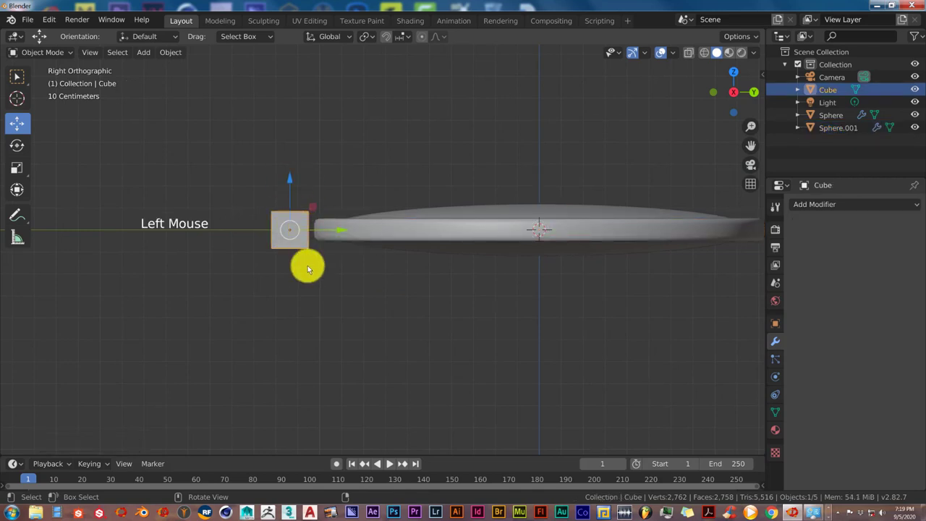
{"action": "key", "text": "s"}
{"action": "left_click", "coordinate": [306, 253]}
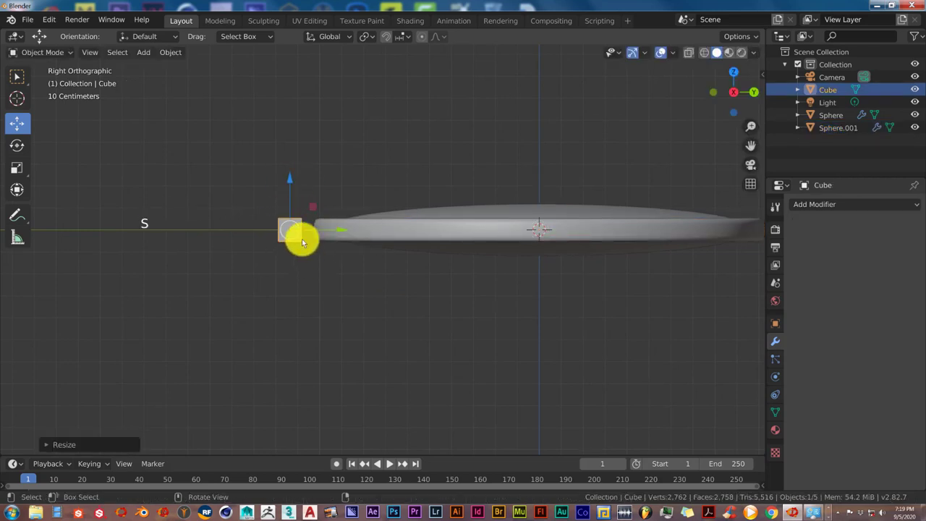
{"action": "left_click_drag", "start_coordinate": [291, 201], "coordinate": [290, 199]}
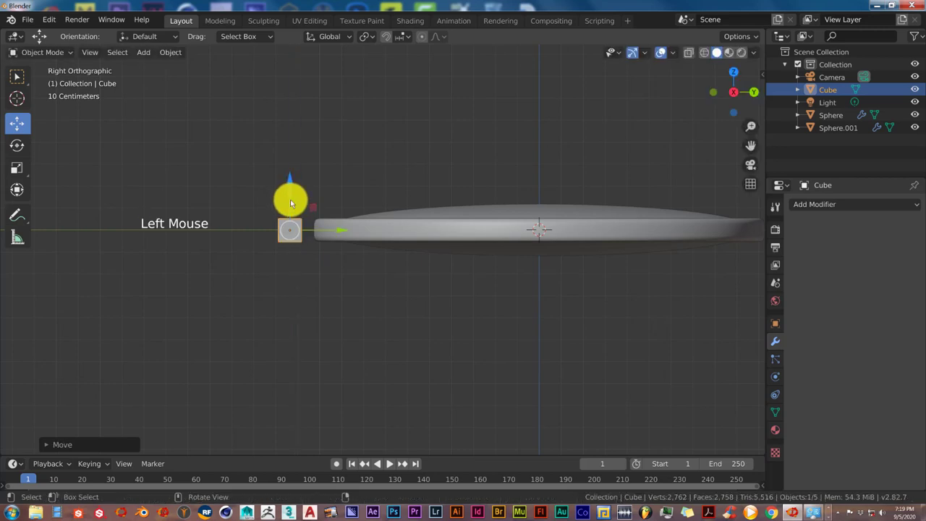
{"action": "left_click_drag", "start_coordinate": [333, 230], "coordinate": [353, 237]}
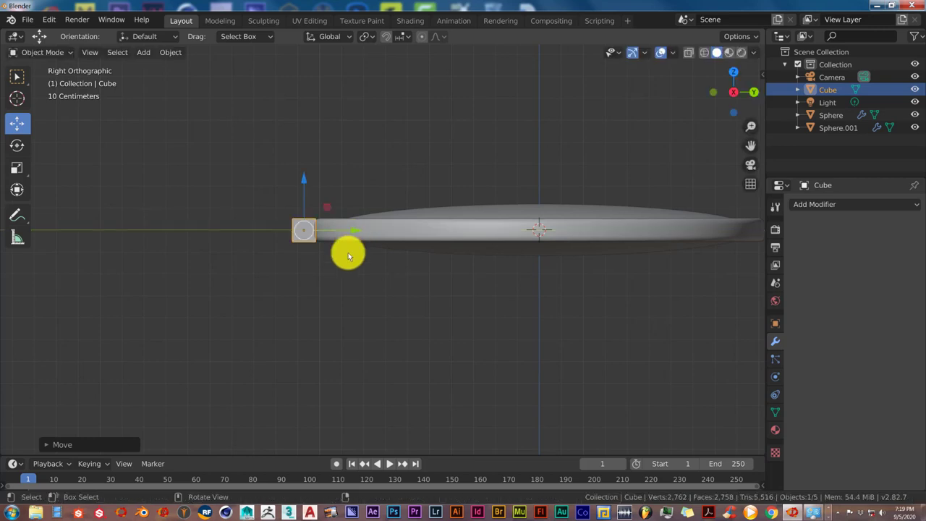
Add a Subdivision Surface modifier to the small cube.
{"action": "scroll", "coordinate": [322, 253], "scroll_direction": "up", "scroll_amount": 3}
{"action": "middle_click_drag", "start_coordinate": [295, 262], "coordinate": [325, 185], "text": "shift"}
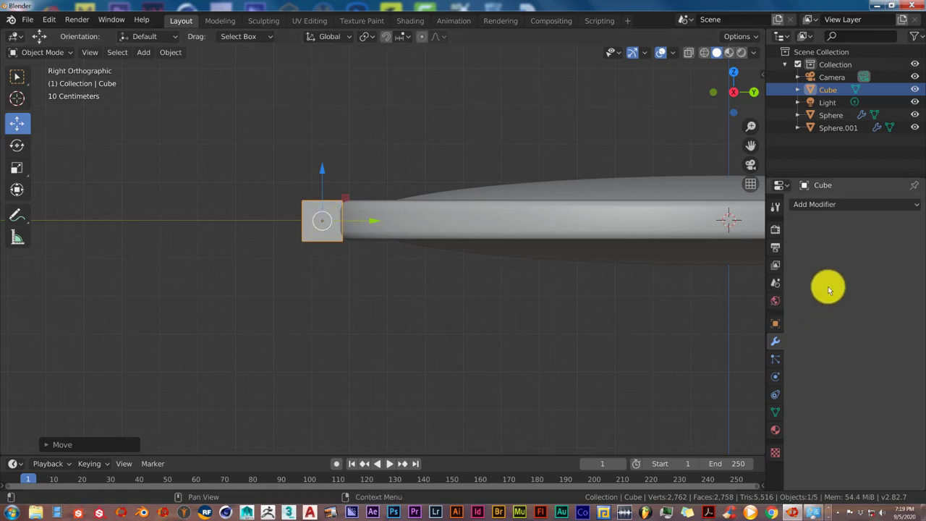
{"action": "left_click", "coordinate": [833, 210]}
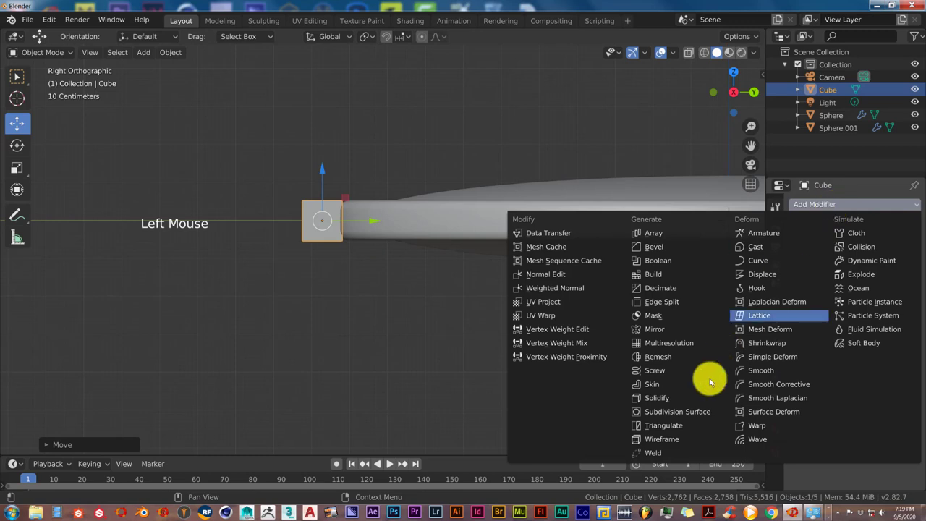
{"action": "left_click", "coordinate": [650, 411]}
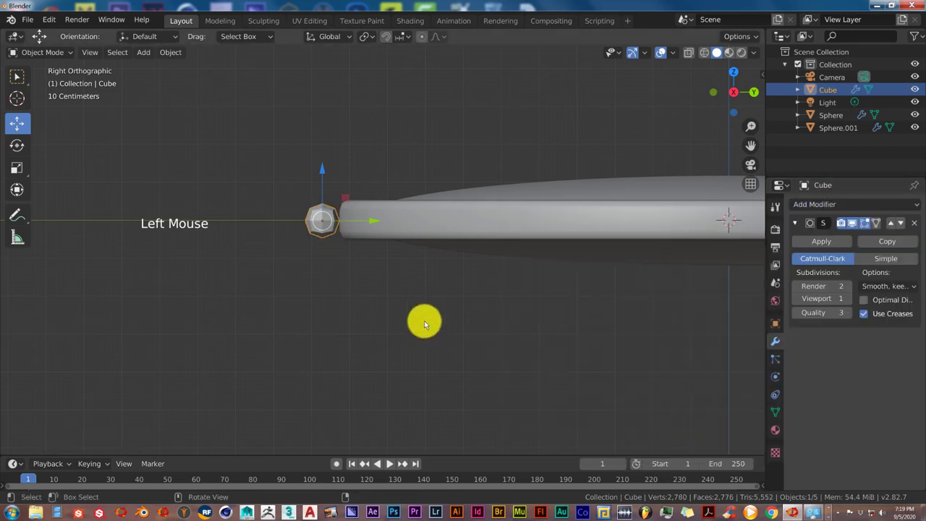
Add two centred loop cuts across the cube's Y axis and spread them apart by scaling about 2.5 along Y.
{"action": "scroll", "coordinate": [329, 250], "scroll_direction": "up", "scroll_amount": 2}
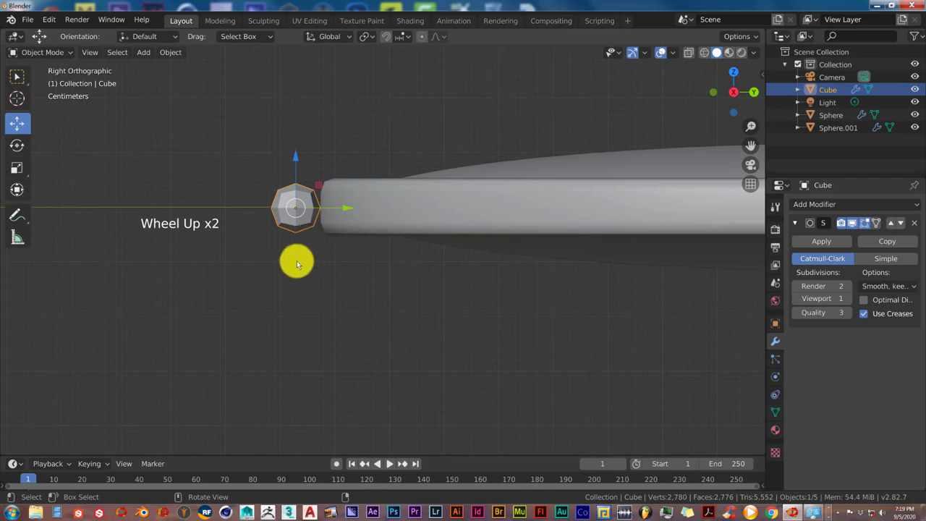
{"action": "middle_click_drag", "start_coordinate": [297, 262], "coordinate": [316, 283], "text": "shift"}
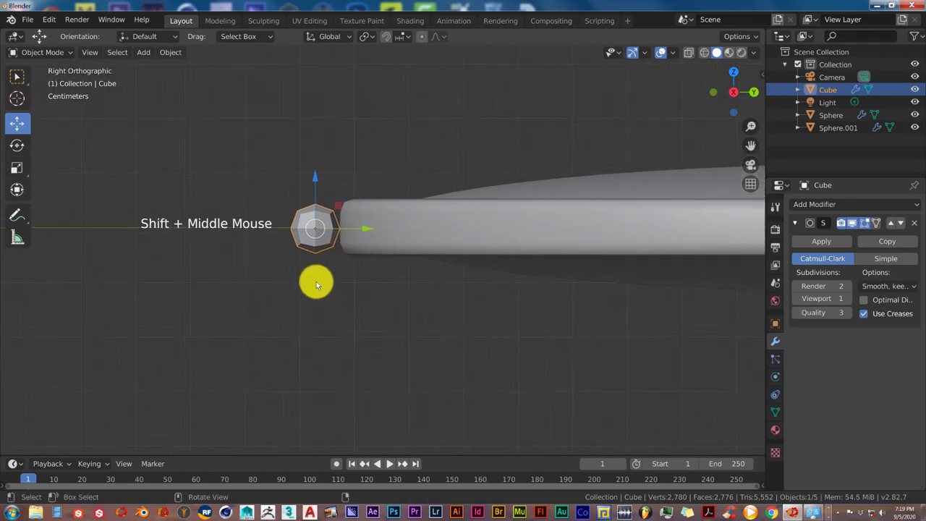
{"action": "key", "text": "Tab"}
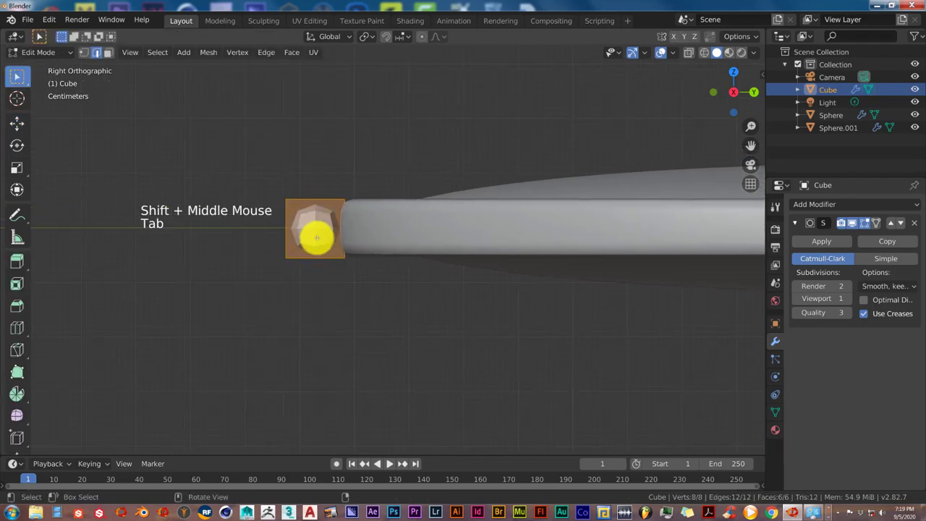
{"action": "key", "text": "ctrl+r"}
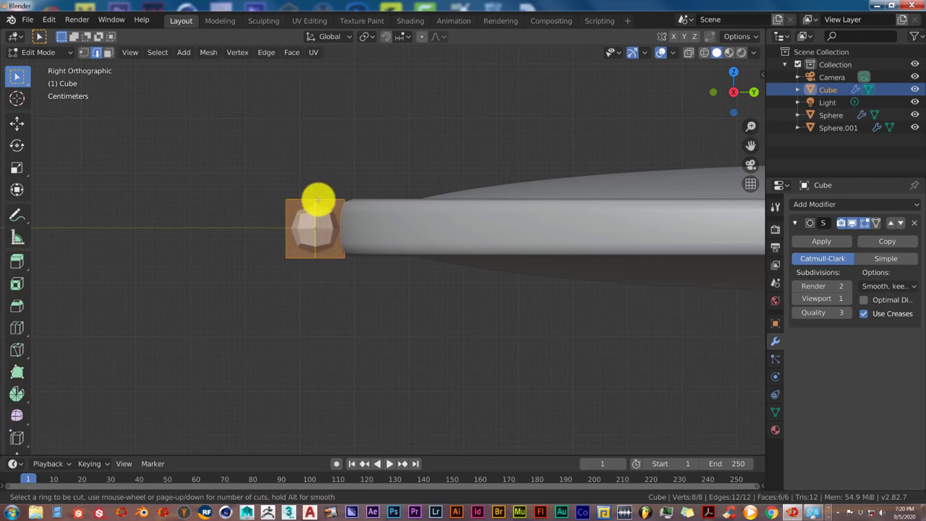
{"action": "scroll", "coordinate": [317, 199], "scroll_direction": "up", "scroll_amount": 1}
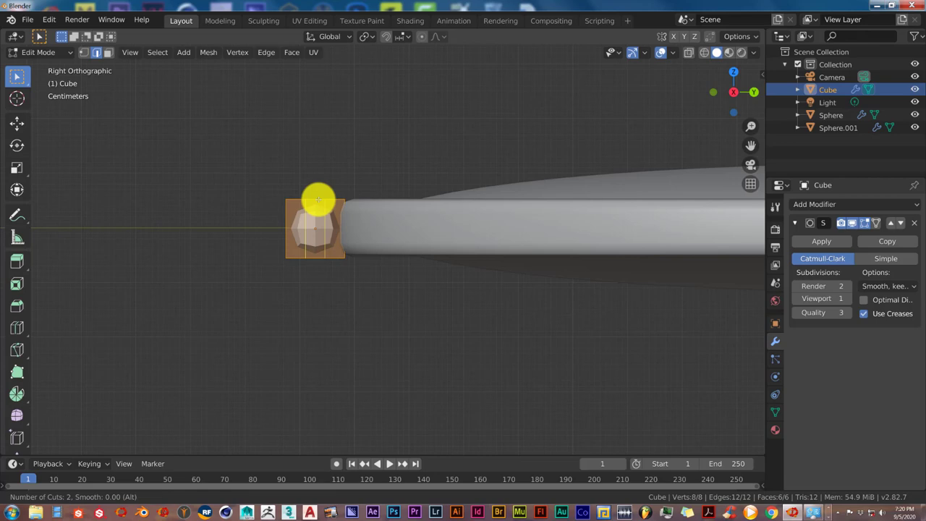
{"action": "left_click", "coordinate": [318, 199]}
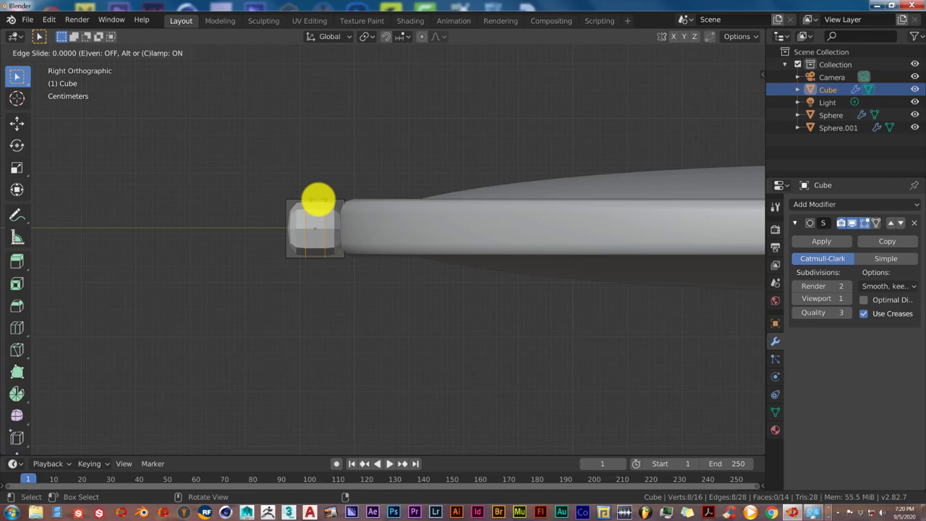
{"action": "right_click", "coordinate": [318, 199]}
{"action": "key", "text": "s"}
{"action": "key", "text": "y"}
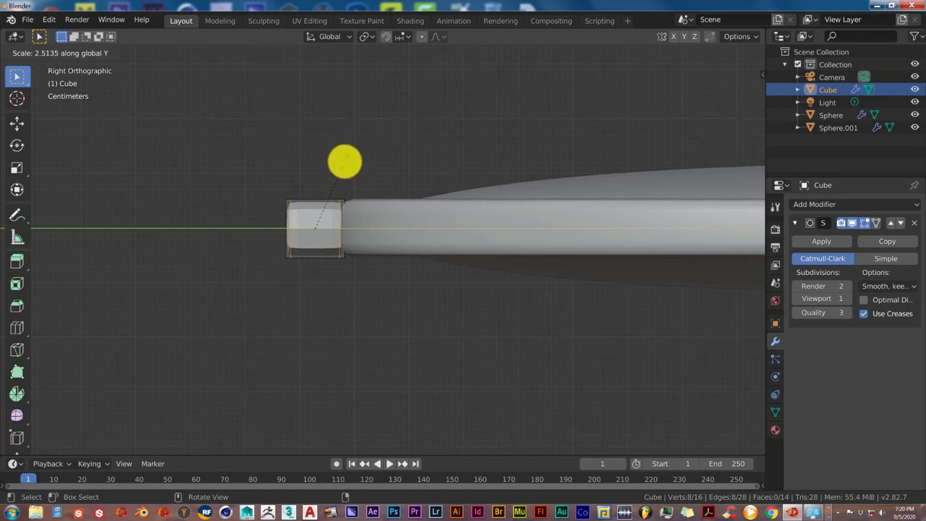
{"action": "right_click", "coordinate": [344, 160]}
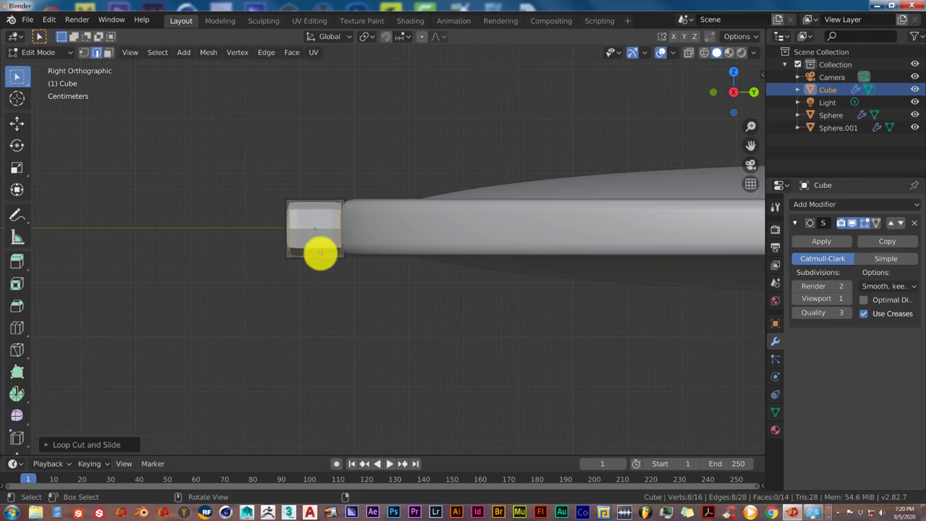
Return the cube to Object Mode and shade it smooth.
{"action": "key", "text": "Tab"}
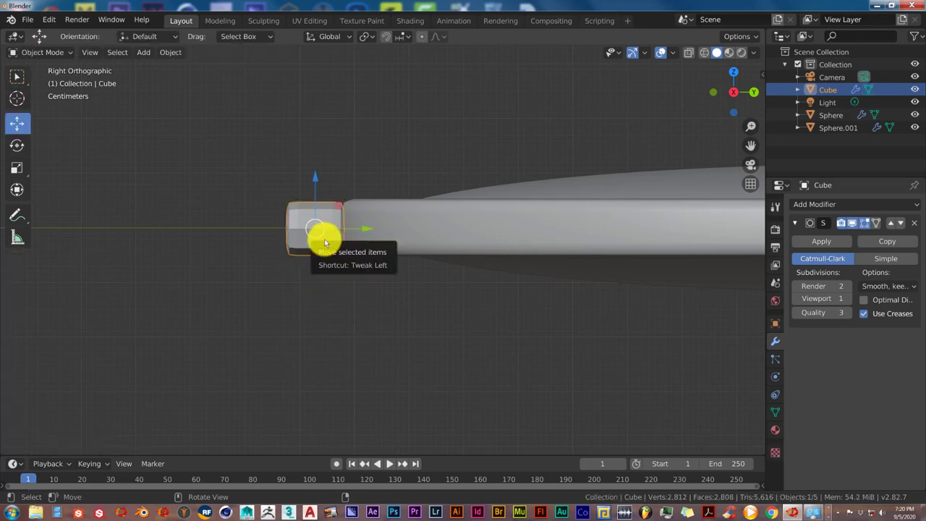
{"action": "key", "text": "w"}
{"action": "left_click", "coordinate": [324, 238]}
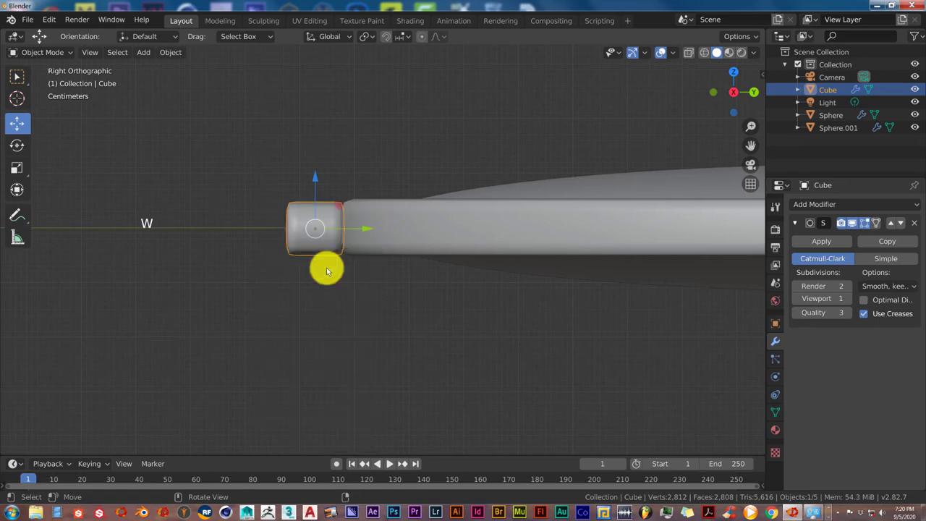
Duplicate the small cube in place and move the copy along negative Y, well away from the disc.
{"action": "middle_click_drag", "start_coordinate": [326, 267], "coordinate": [334, 284]}
{"action": "key", "text": "KP_7"}
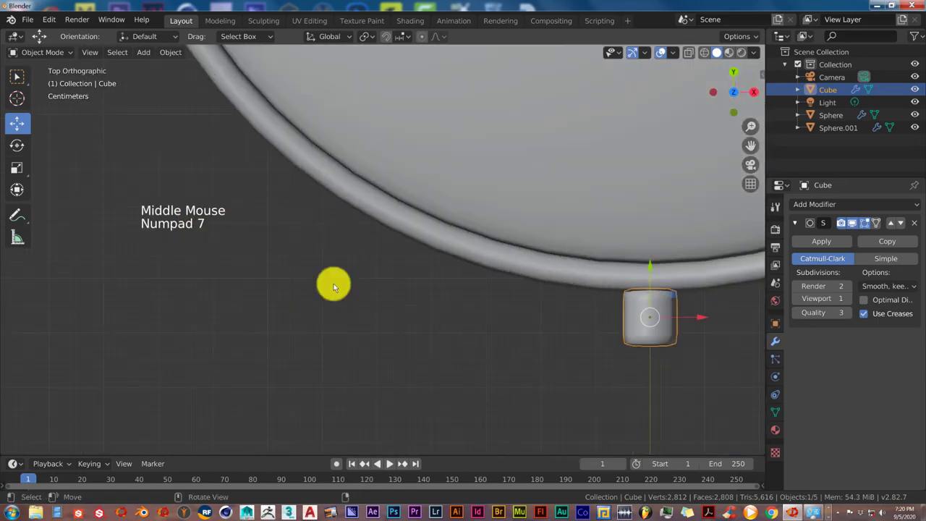
{"action": "scroll", "coordinate": [333, 287], "scroll_direction": "down", "scroll_amount": 9}
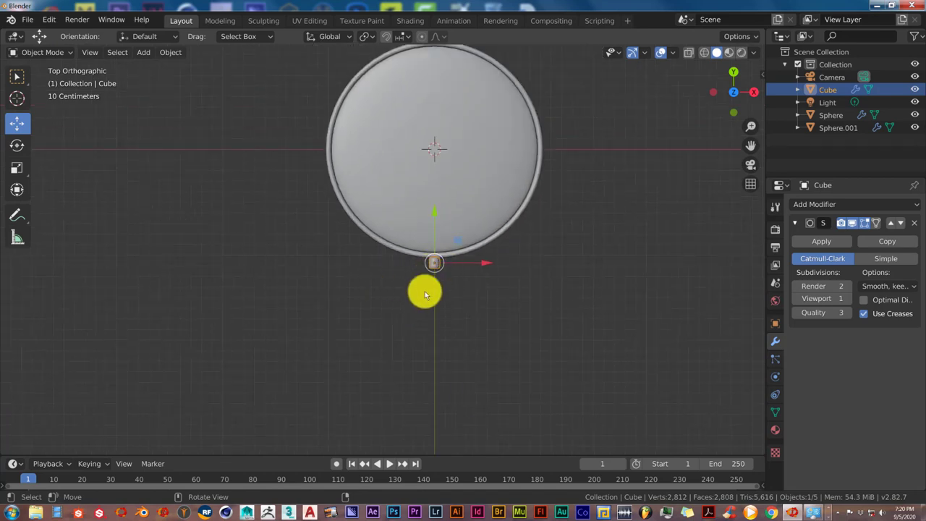
{"action": "scroll", "coordinate": [426, 289], "scroll_direction": "down", "scroll_amount": 1}
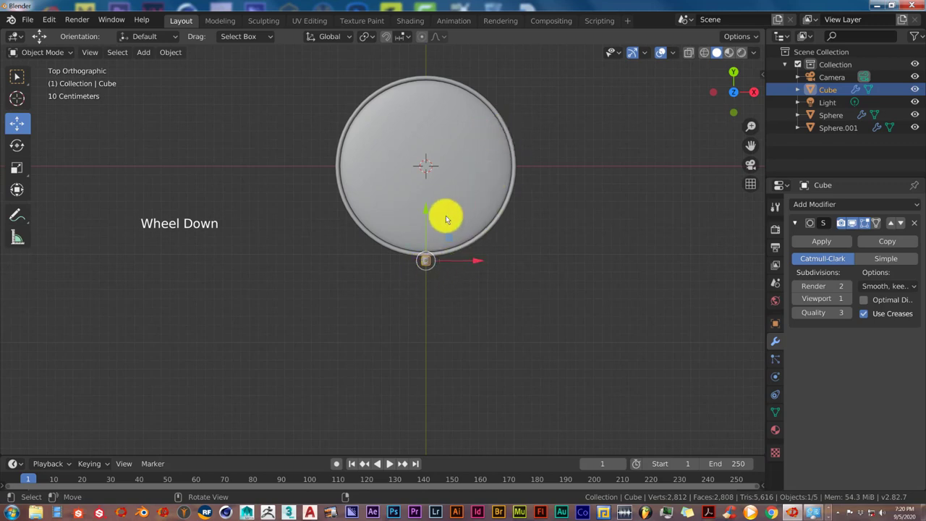
{"action": "key", "text": "shift+d"}
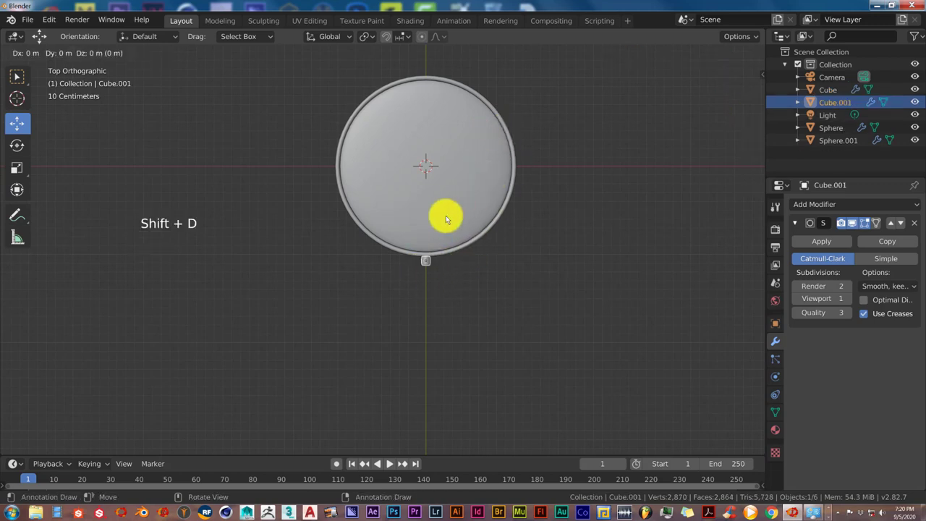
{"action": "right_click", "coordinate": [446, 220]}
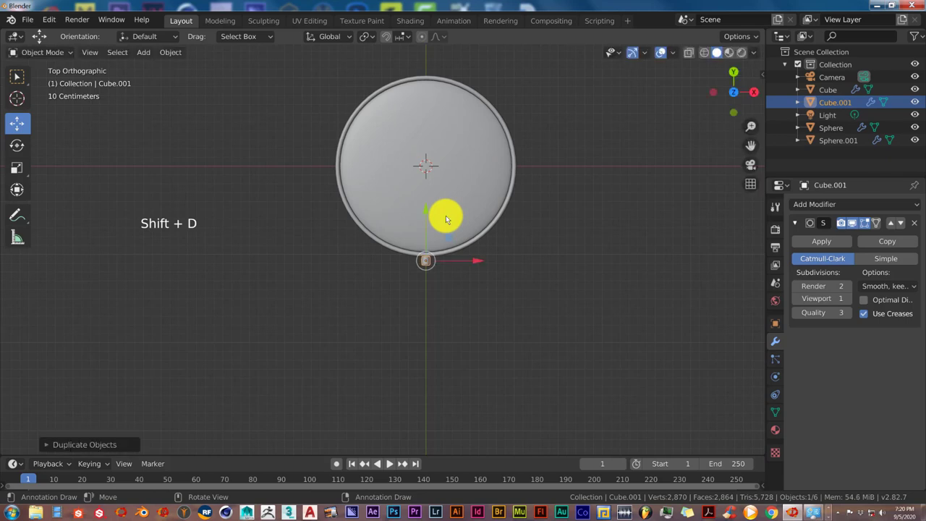
{"action": "left_click_drag", "start_coordinate": [427, 209], "coordinate": [412, 321]}
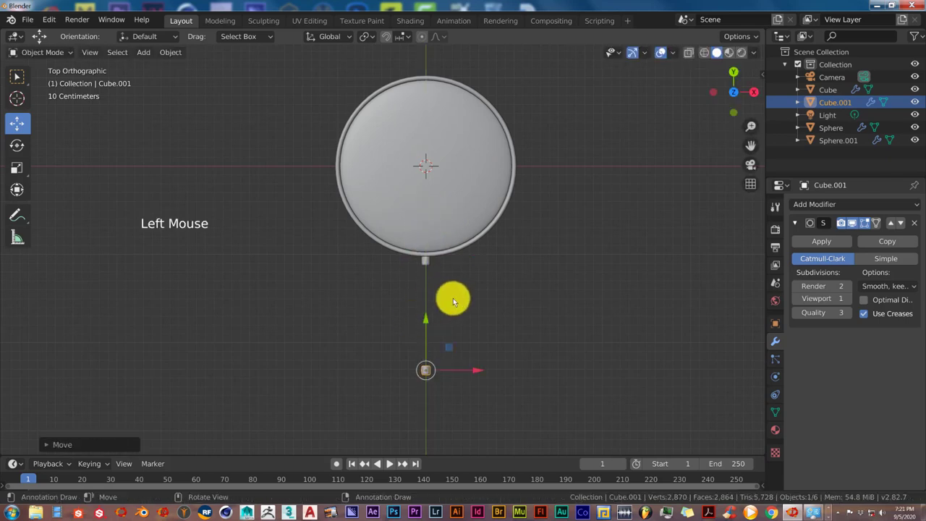
{"action": "scroll", "coordinate": [448, 298], "scroll_direction": "down", "scroll_amount": 2}
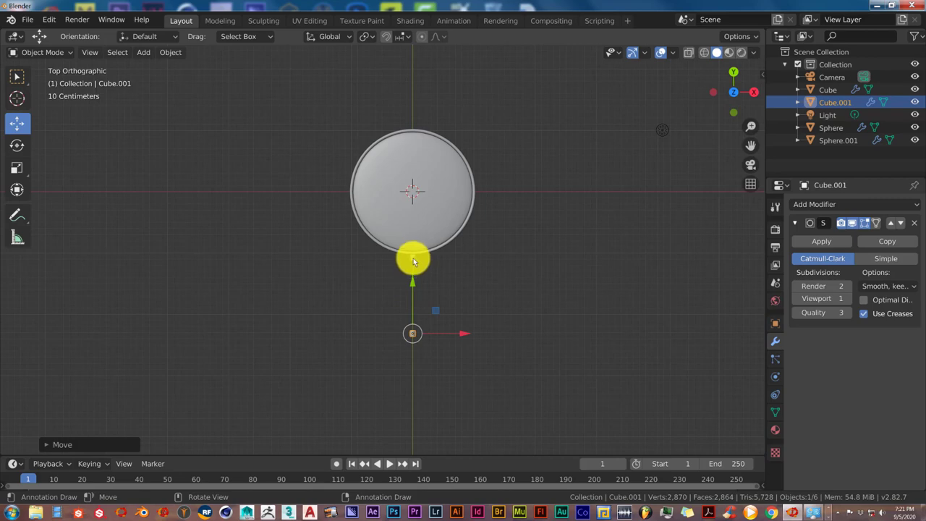
Stretch the duplicated cube about 23 times along Y into a long handle extending below the connector block.
{"action": "key", "text": "s"}
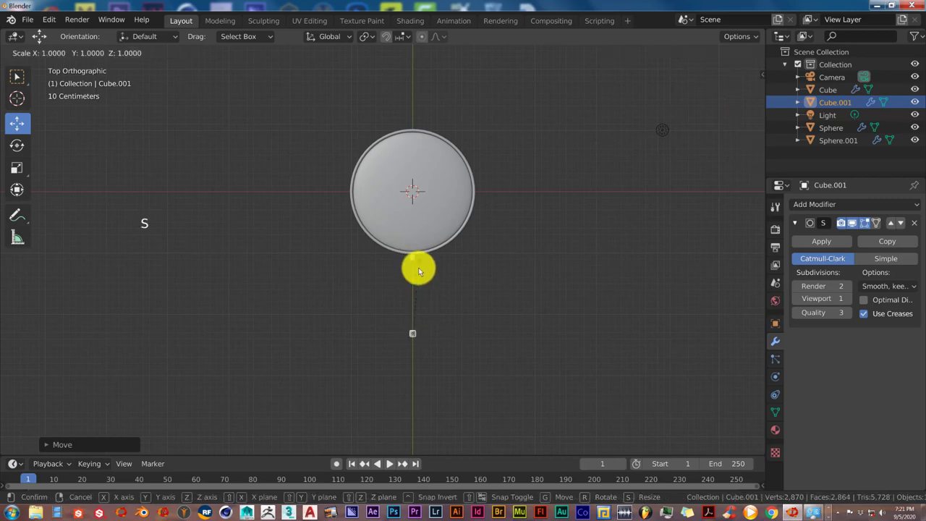
{"action": "key", "text": "y"}
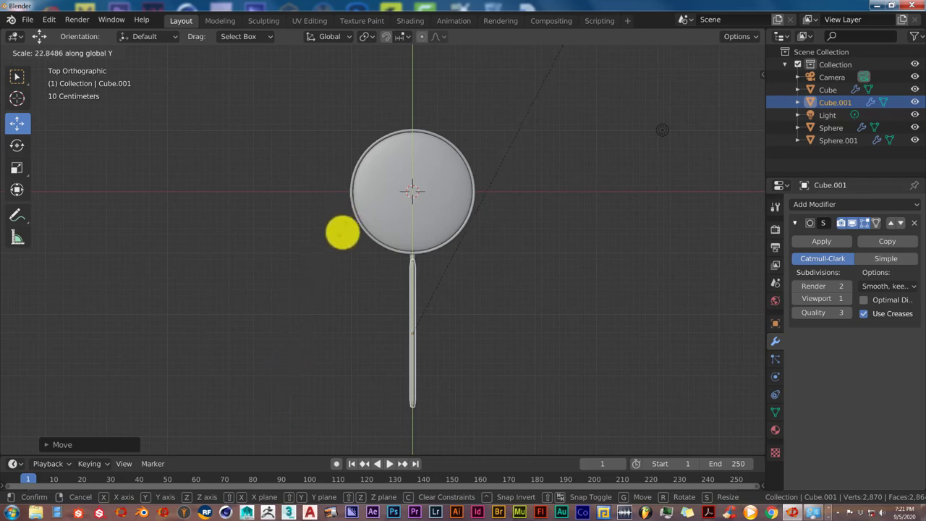
{"action": "left_click", "coordinate": [341, 249]}
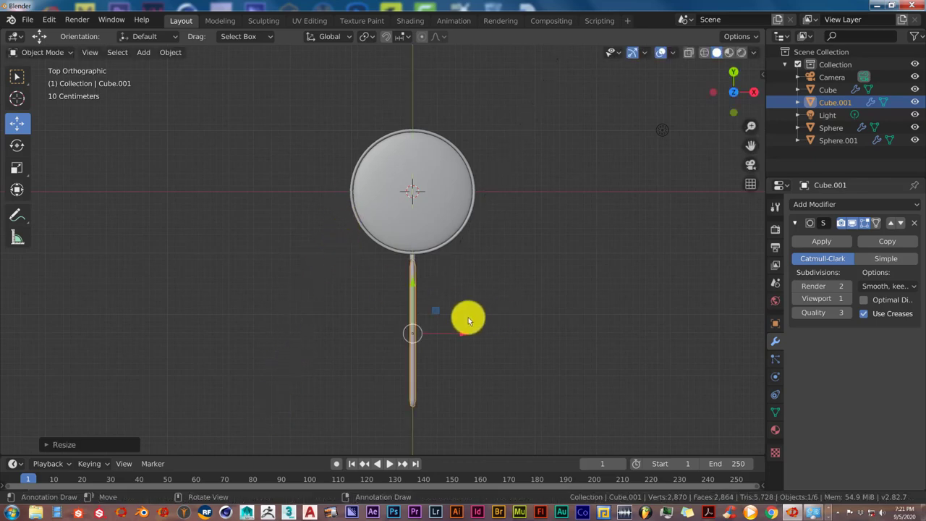
Scale the handle up slightly in all directions and move it along negative Y so its end meets the connector block.
{"action": "scroll", "coordinate": [468, 317], "scroll_direction": "up", "scroll_amount": 2}
{"action": "scroll", "coordinate": [467, 317], "scroll_direction": "down", "scroll_amount": 1}
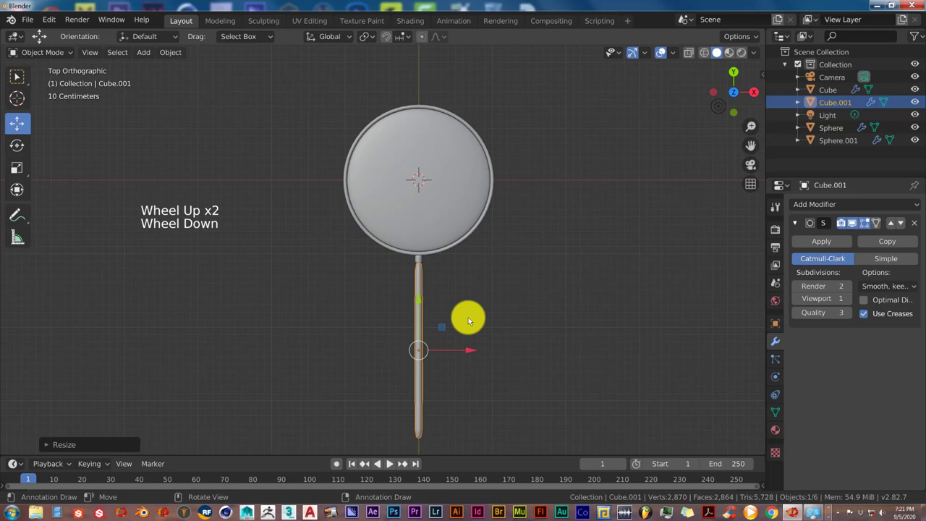
{"action": "key", "text": "s"}
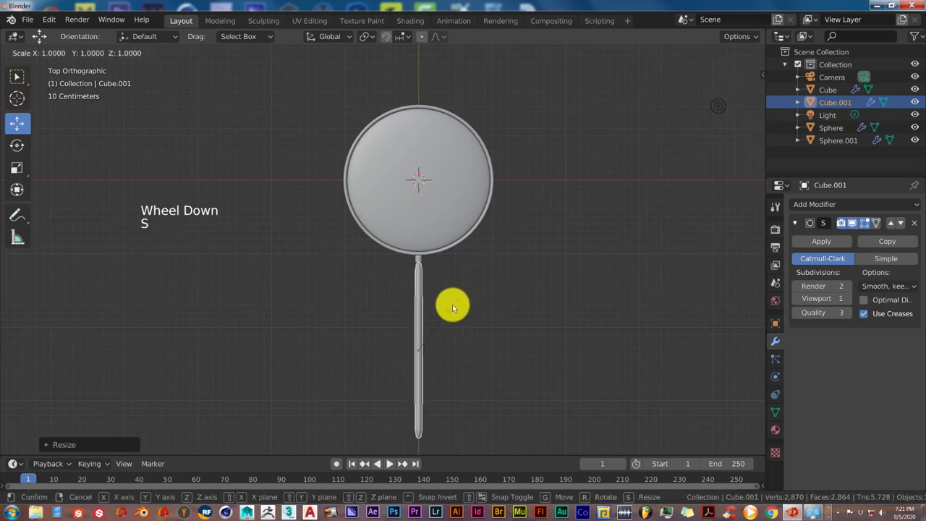
{"action": "left_click", "coordinate": [474, 304]}
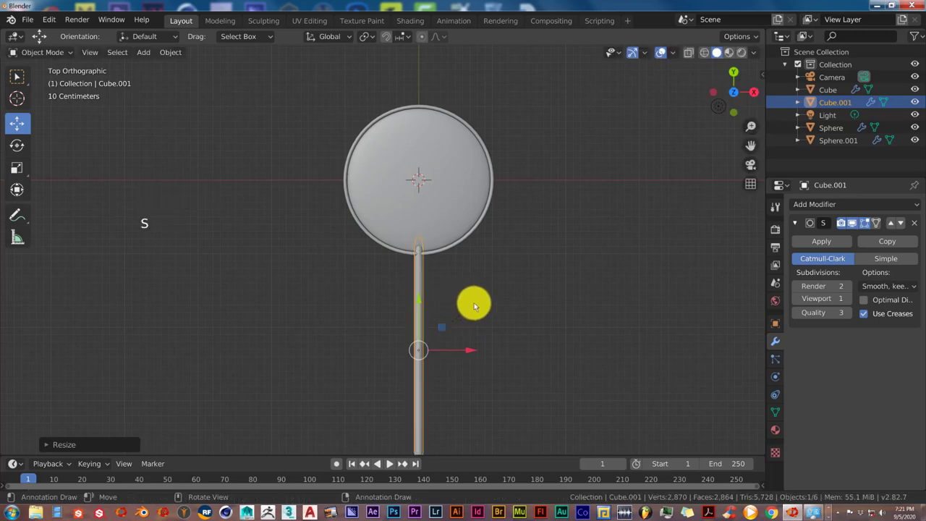
{"action": "left_click_drag", "start_coordinate": [419, 303], "coordinate": [414, 325]}
In Edit Mode, move the handle's edge loop nearest the disc about 0.17 m along Y, then return to Object Mode.
{"action": "scroll", "coordinate": [446, 322], "scroll_direction": "up", "scroll_amount": 3}
{"action": "scroll", "coordinate": [459, 314], "scroll_direction": "up", "scroll_amount": 2}
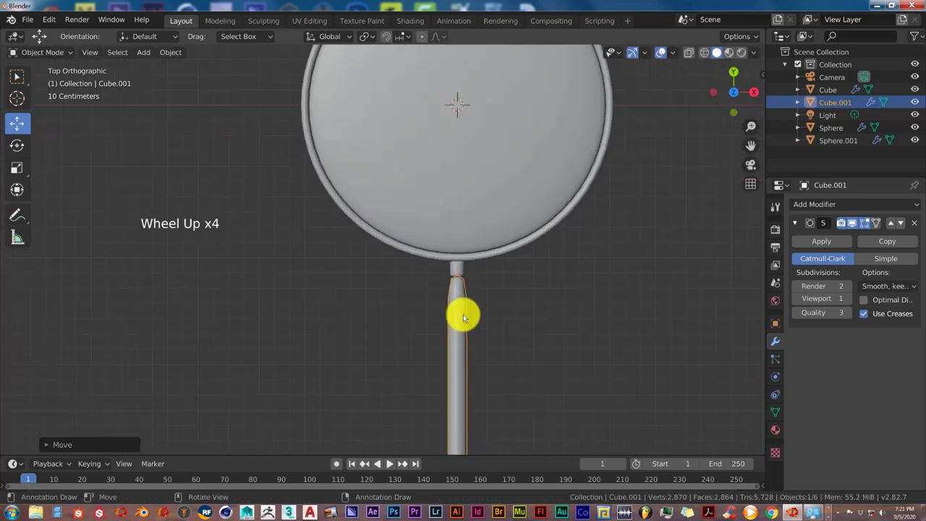
{"action": "middle_click_drag", "start_coordinate": [506, 348], "coordinate": [461, 249], "text": "shift"}
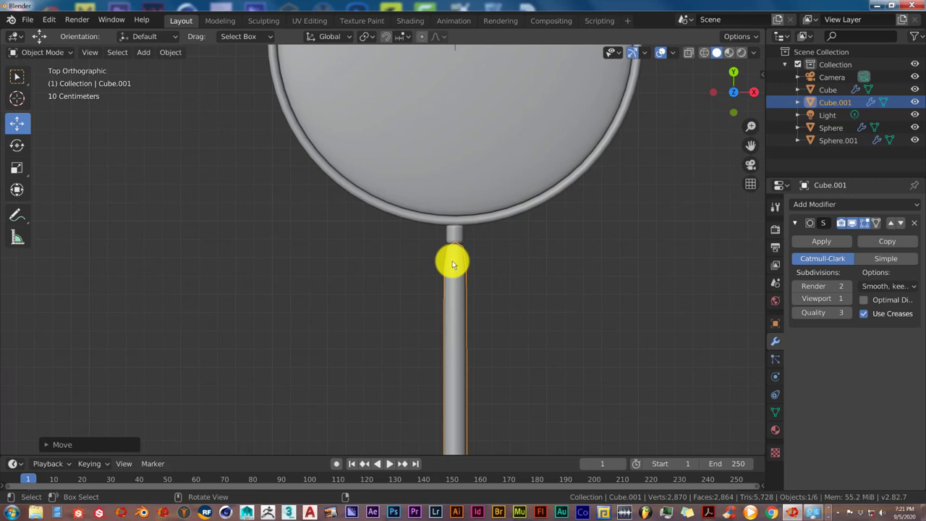
{"action": "key", "text": "Tab"}
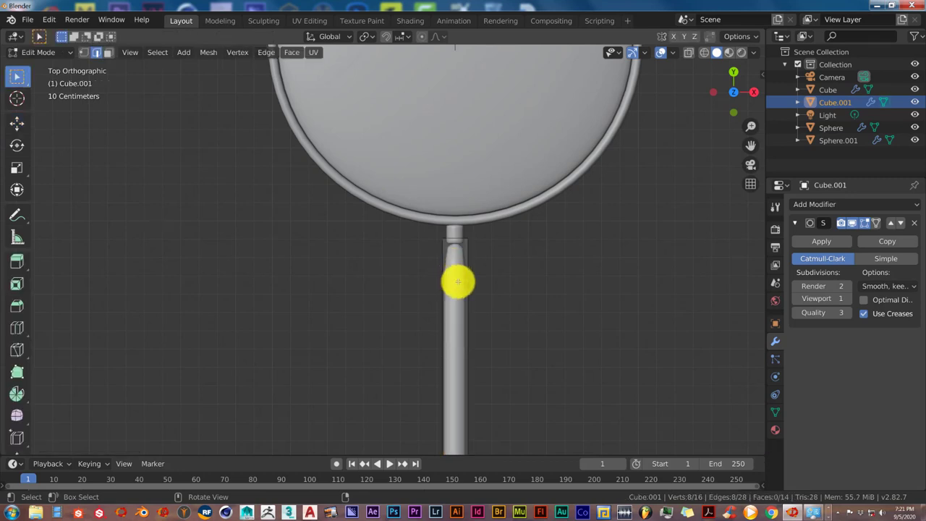
{"action": "left_click", "coordinate": [458, 280], "text": "alt"}
{"action": "key", "text": "g"}
{"action": "key", "text": "y"}
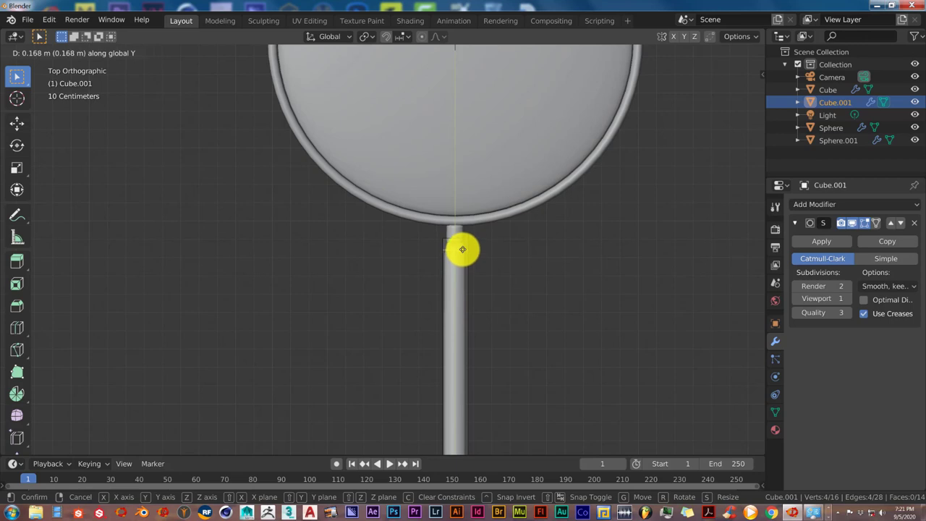
{"action": "left_click", "coordinate": [462, 250]}
{"action": "key", "text": "Tab"}
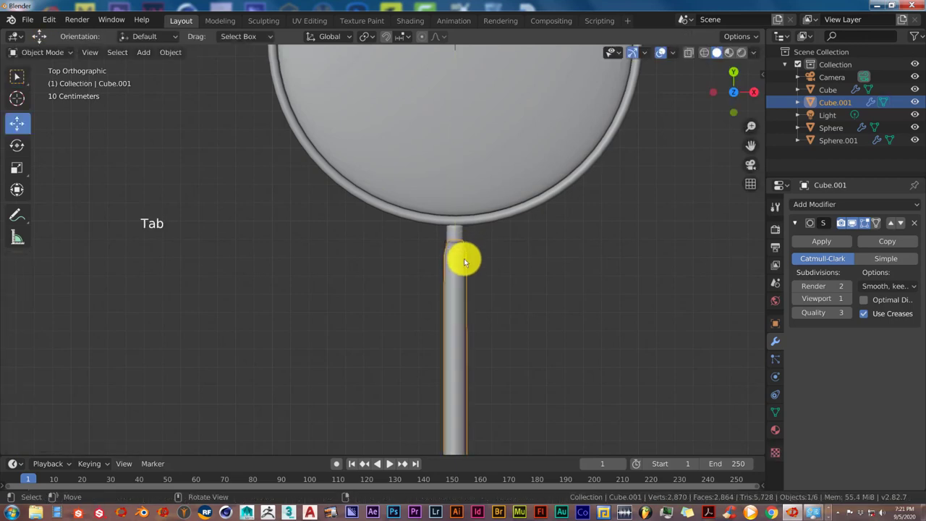
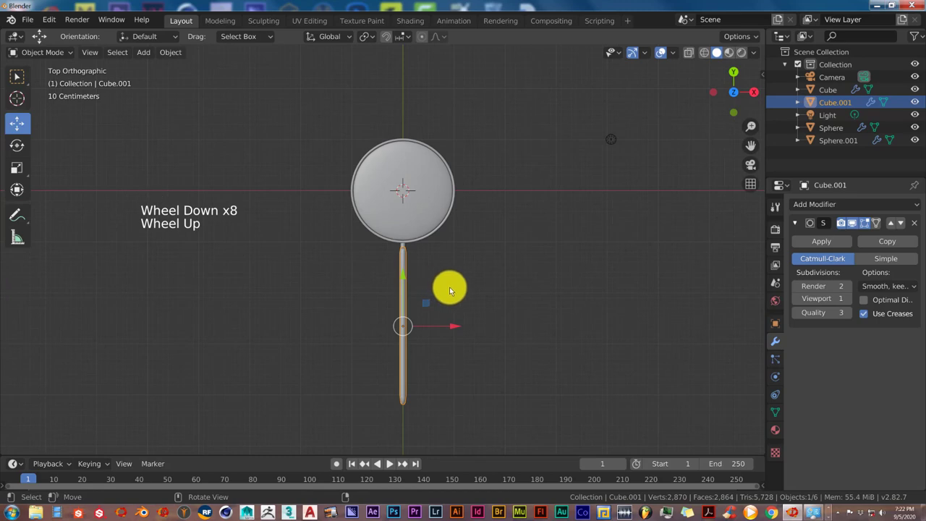
Select the disc, rim, connector block and handle together and raise them along Z well above the grid.
{"action": "middle_click_drag", "start_coordinate": [449, 290], "coordinate": [416, 255]}
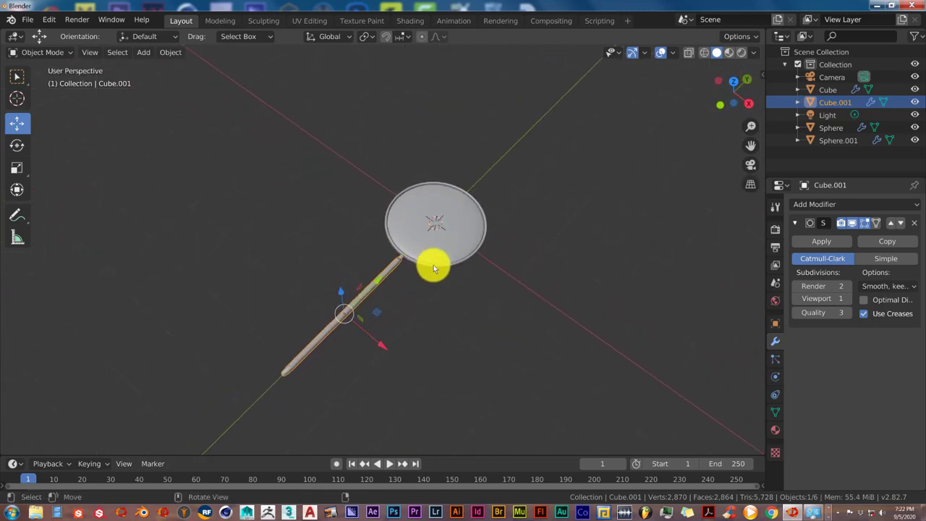
{"action": "mouse_move", "coordinate": [431, 287]}
{"action": "middle_mouse_down"}
{"action": "mouse_move", "coordinate": [422, 253]}
{"action": "mouse_move", "coordinate": [433, 281]}
{"action": "middle_mouse_up"}
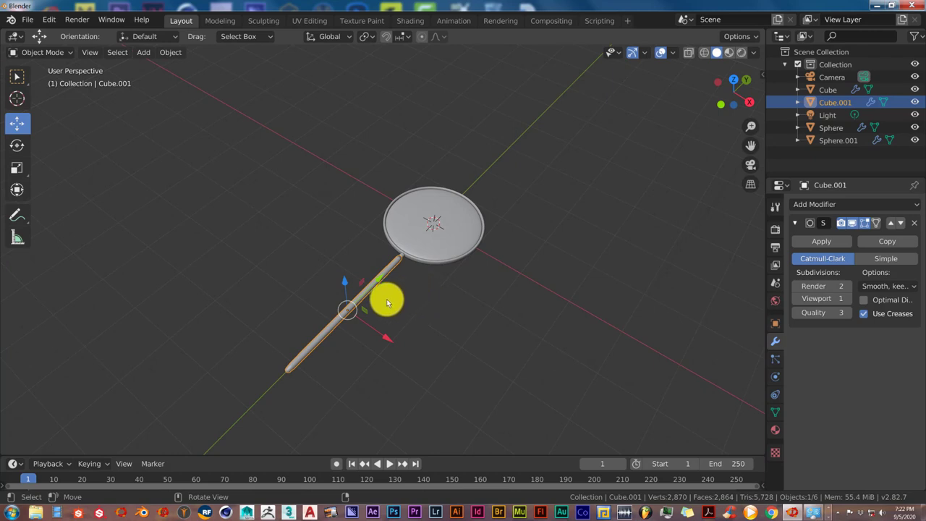
{"action": "scroll", "coordinate": [389, 296], "scroll_direction": "down", "scroll_amount": 2}
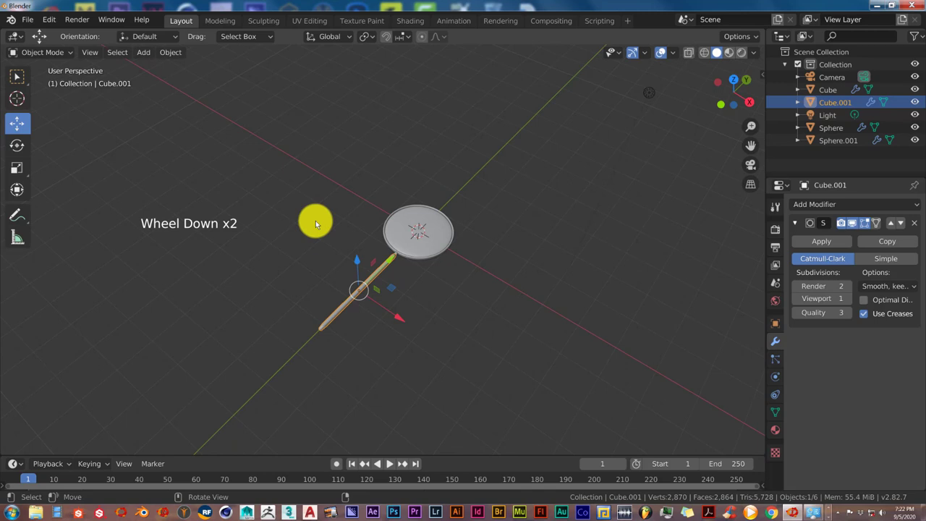
{"action": "key", "text": "b"}
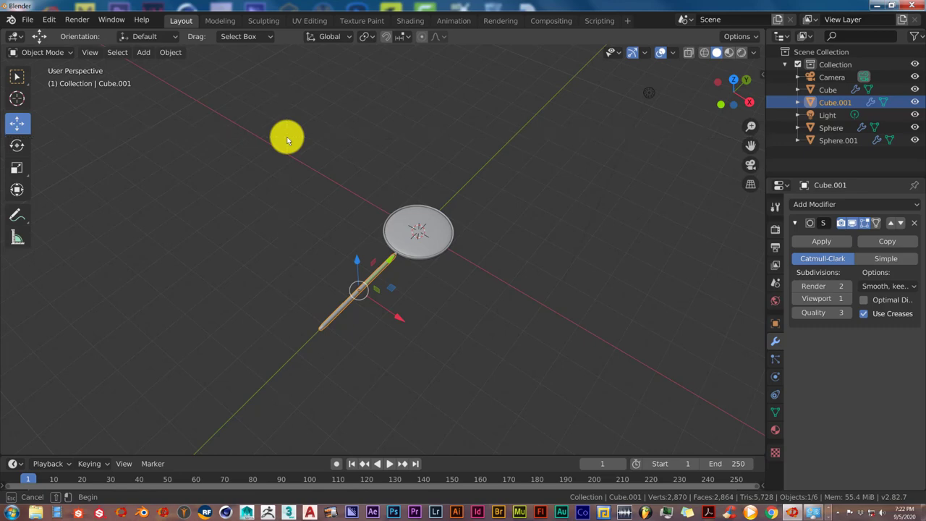
{"action": "left_click_drag", "start_coordinate": [287, 137], "coordinate": [470, 379]}
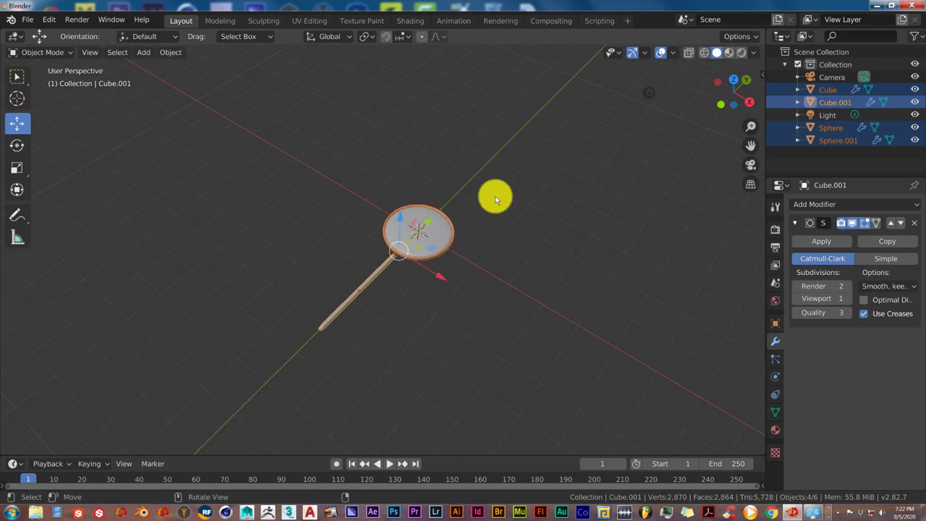
{"action": "left_click_drag", "start_coordinate": [399, 220], "coordinate": [383, 142]}
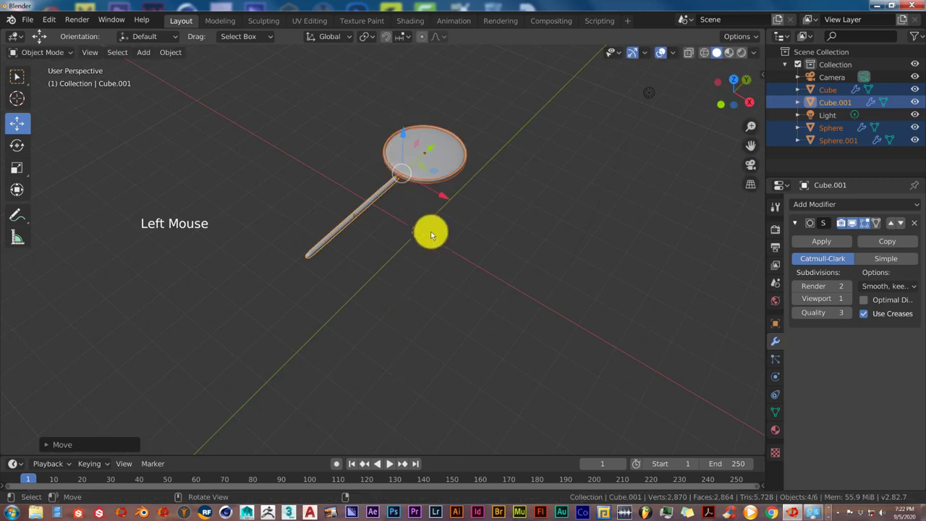
Select the disc, split the 3D viewport horizontally and change the new area to a Shader Editor.
{"action": "scroll", "coordinate": [427, 228], "scroll_direction": "up", "scroll_amount": 3}
{"action": "left_click", "coordinate": [446, 144]}
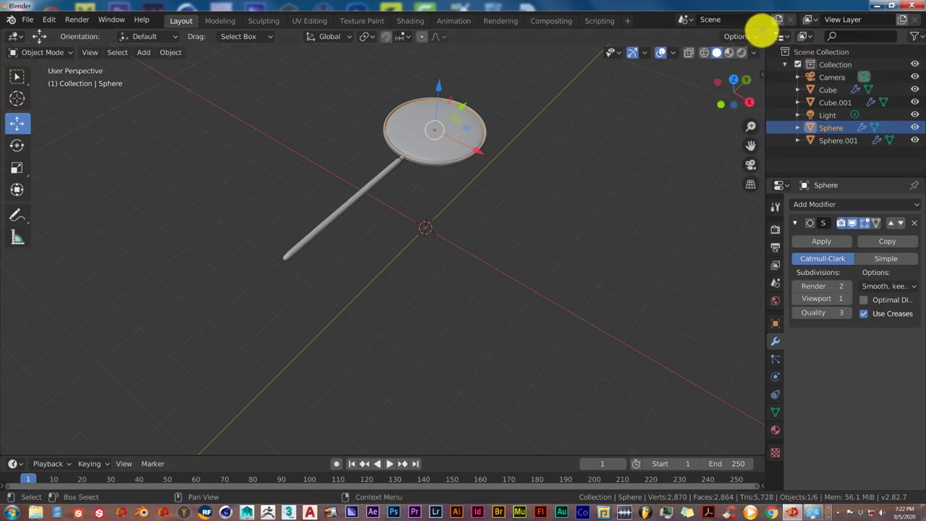
{"action": "left_click_drag", "start_coordinate": [762, 31], "coordinate": [729, 204]}
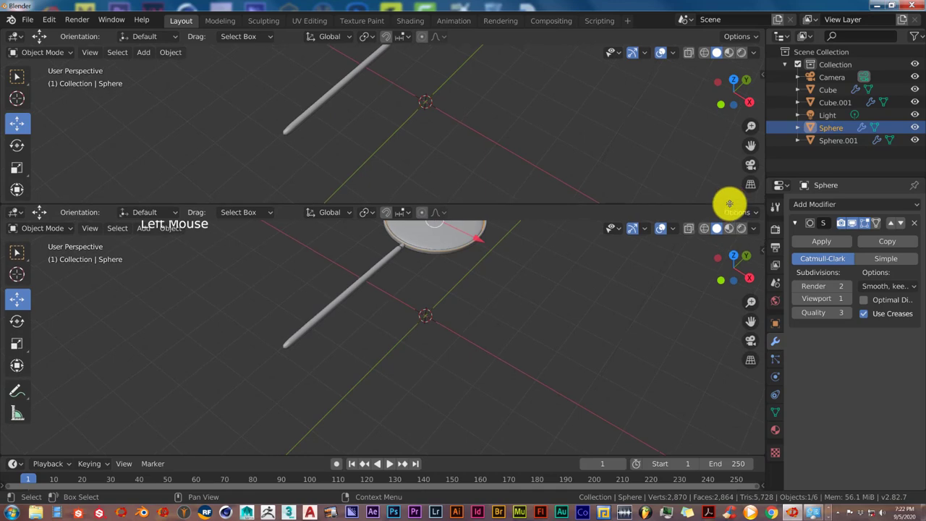
{"action": "left_click", "coordinate": [16, 36]}
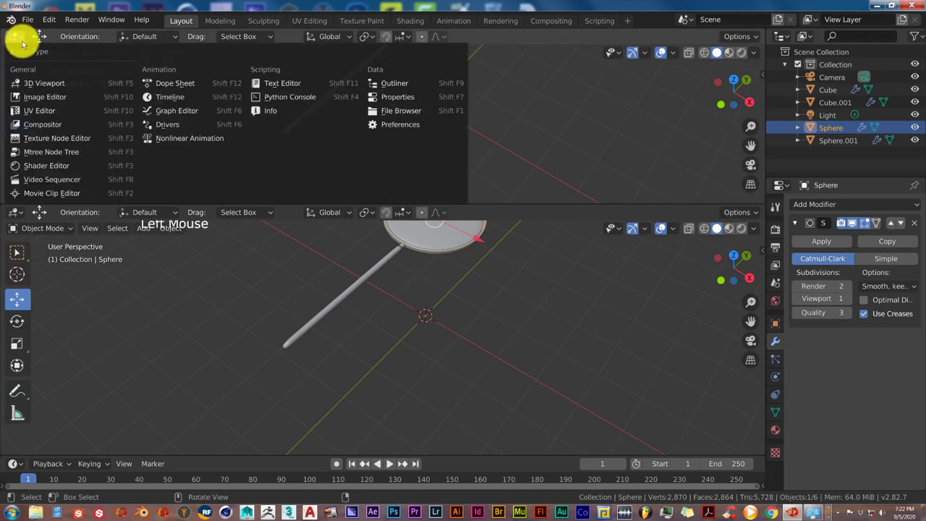
{"action": "left_click", "coordinate": [50, 163]}
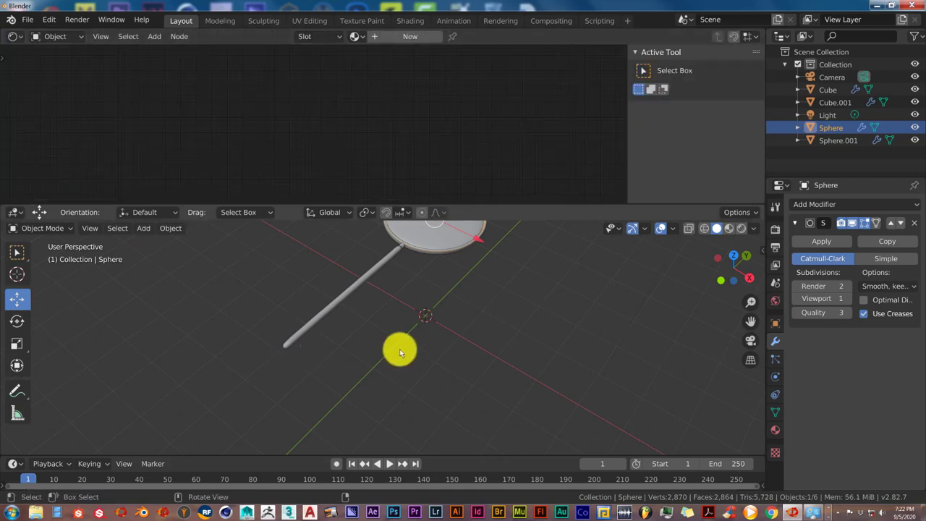
Create a new material on the disc and name it glass.
{"action": "scroll", "coordinate": [399, 349], "scroll_direction": "up", "scroll_amount": 1}
{"action": "scroll", "coordinate": [399, 348], "scroll_direction": "down", "scroll_amount": 3}
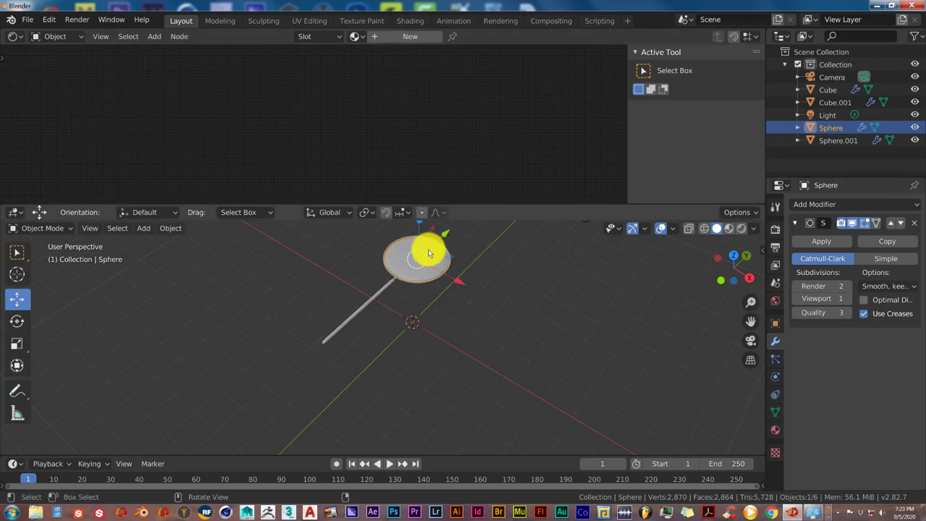
{"action": "left_click", "coordinate": [775, 432]}
{"action": "left_click", "coordinate": [828, 258]}
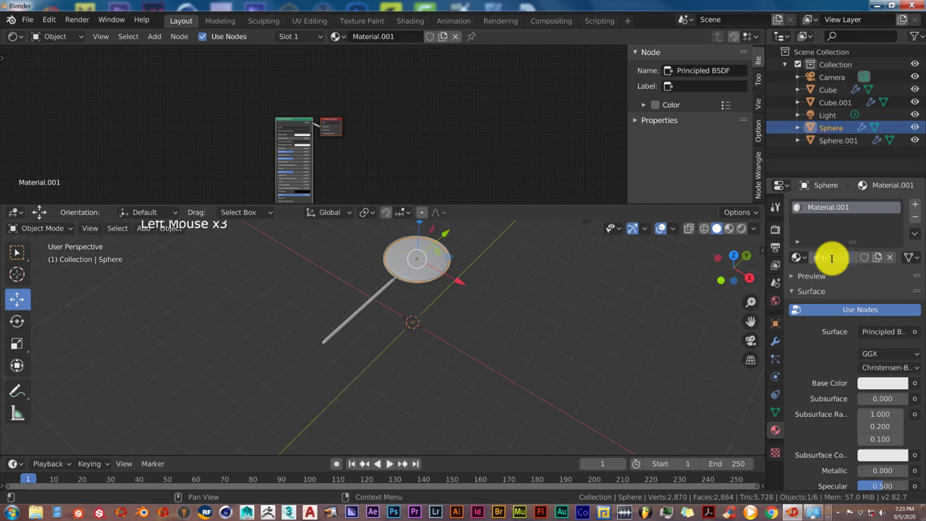
{"action": "key", "text": "Return"}
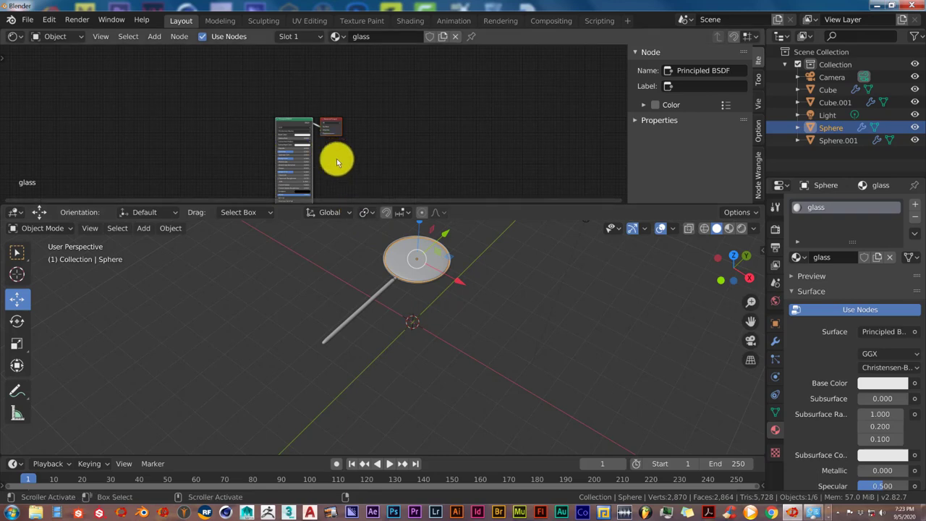
Delete the Principled BSDF node from the glass material.
{"action": "scroll", "coordinate": [337, 159], "scroll_direction": "up", "scroll_amount": 2}
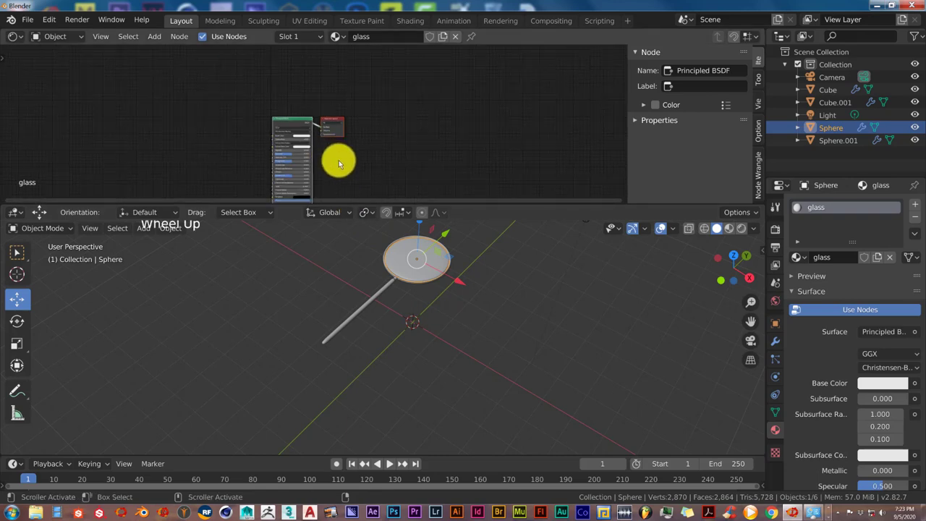
{"action": "scroll", "coordinate": [275, 114], "scroll_direction": "up", "scroll_amount": 4}
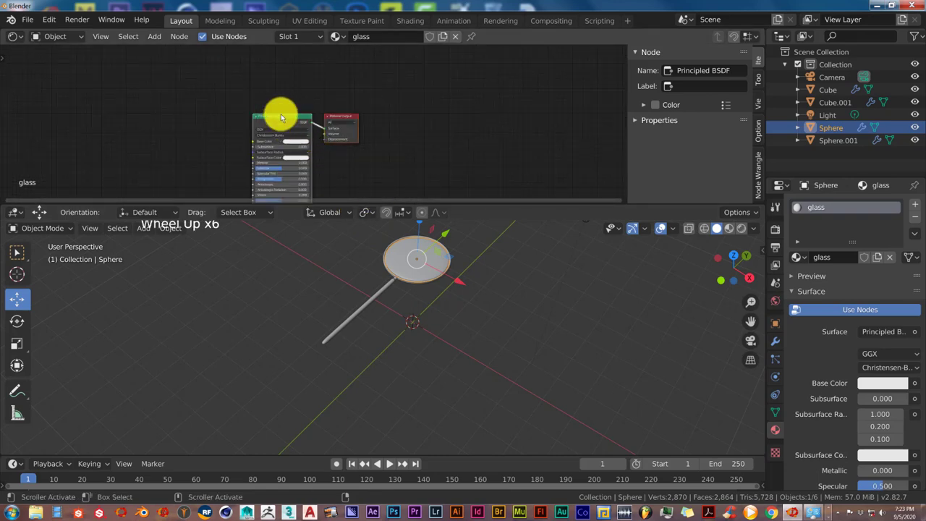
{"action": "scroll", "coordinate": [282, 117], "scroll_direction": "up", "scroll_amount": 5}
{"action": "left_click", "coordinate": [282, 118]}
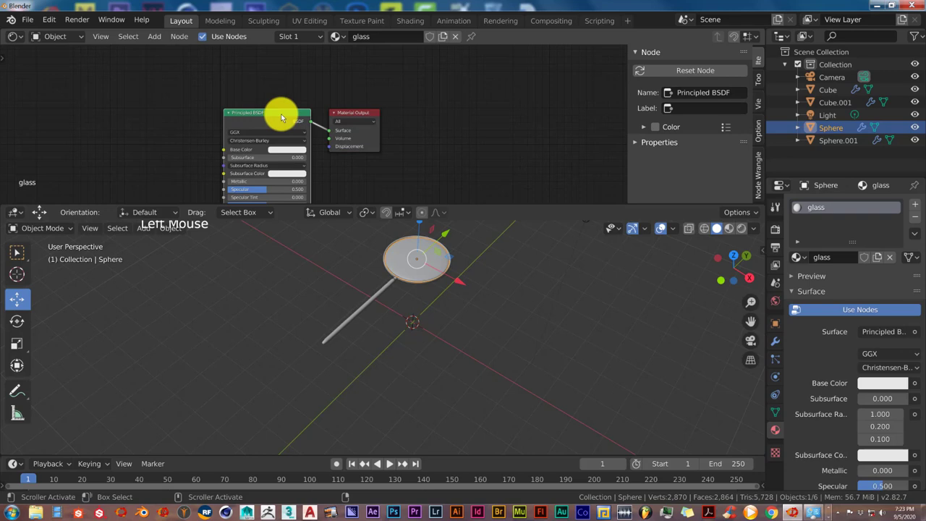
{"action": "key", "text": "Delete"}
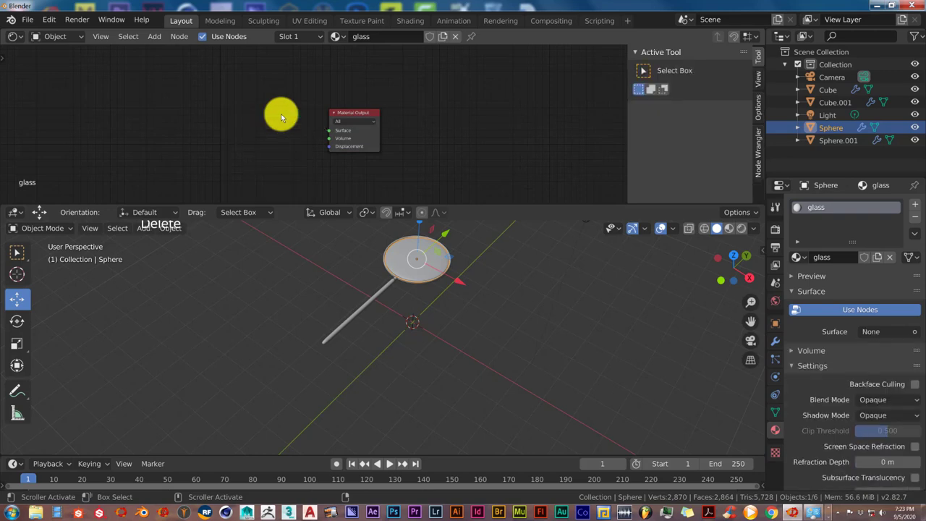
Add a Glass BSDF shader node and connect its BSDF output to the Surface input of the Material Output.
{"action": "key", "text": "shift+a"}
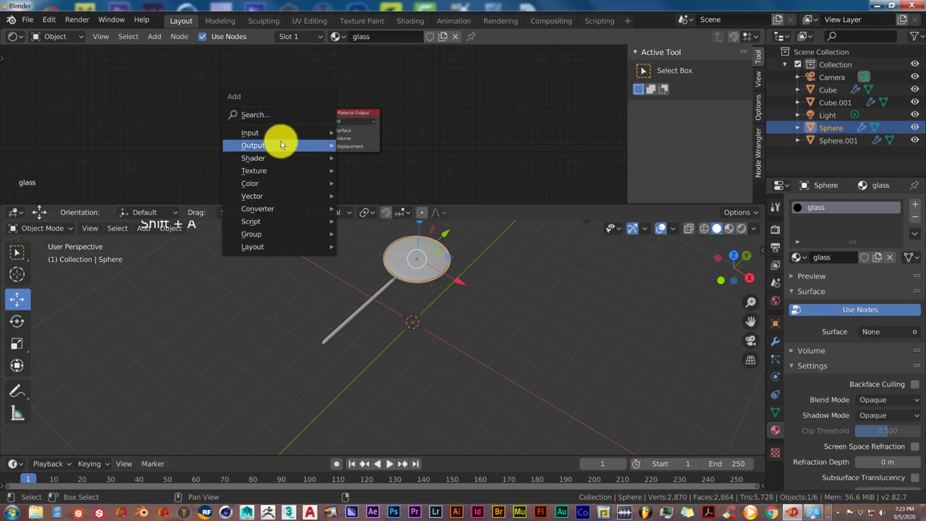
{"action": "mouse_move", "coordinate": [275, 156]}
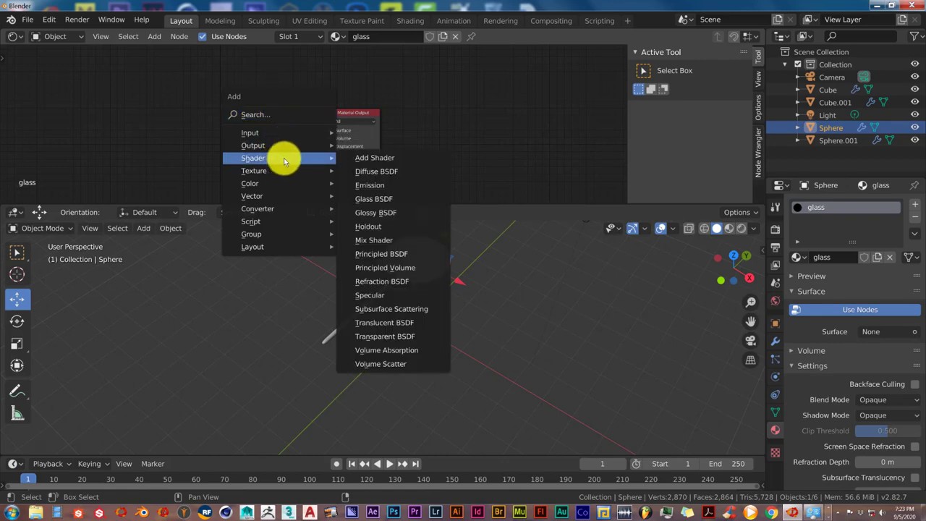
{"action": "left_click", "coordinate": [362, 199]}
{"action": "left_click", "coordinate": [222, 102]}
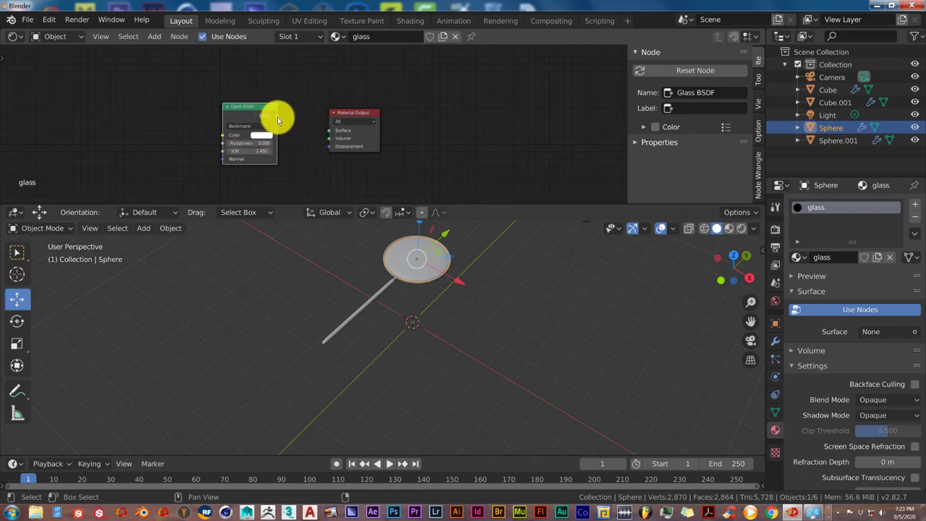
{"action": "left_click_drag", "start_coordinate": [277, 117], "coordinate": [327, 131]}
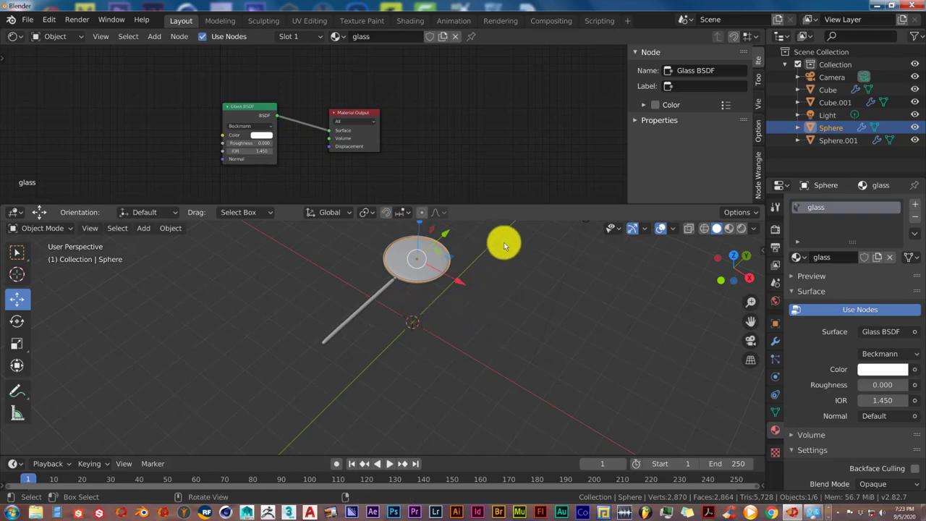
Join the Shader Editor and viewport areas so that a single 3D viewport remains.
{"action": "right_click", "coordinate": [555, 203]}
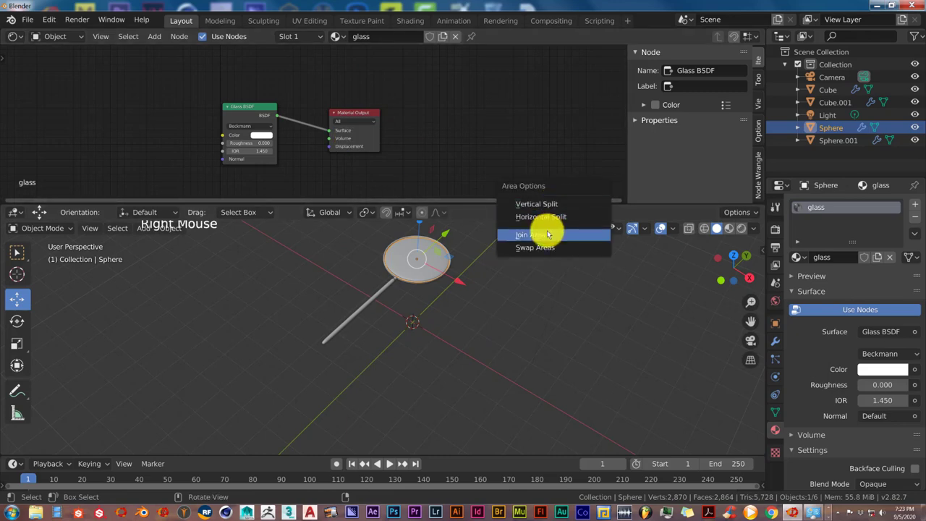
{"action": "left_click", "coordinate": [535, 234]}
{"action": "left_click", "coordinate": [533, 176]}
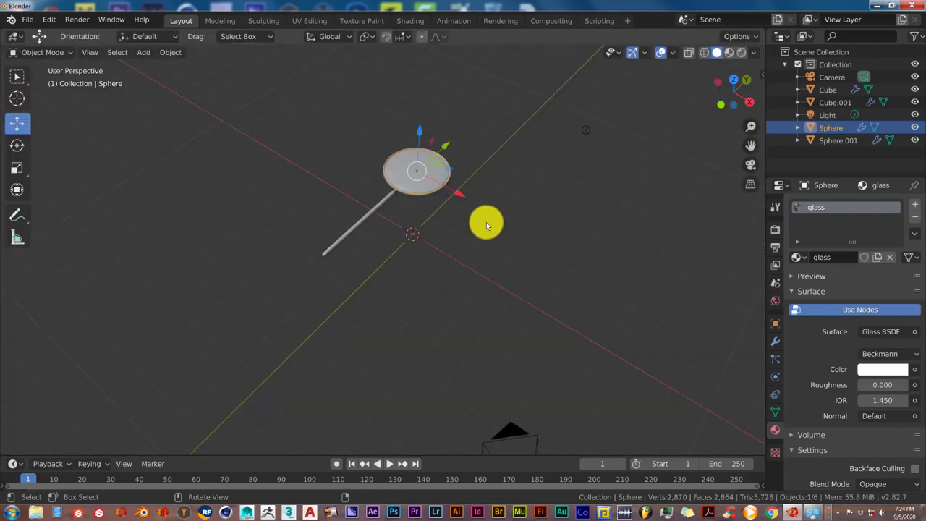
Search the add-ons in the preferences for planes to check whether Import Images as Planes is enabled.
{"action": "middle_click_drag", "start_coordinate": [468, 232], "coordinate": [431, 277], "text": "shift"}
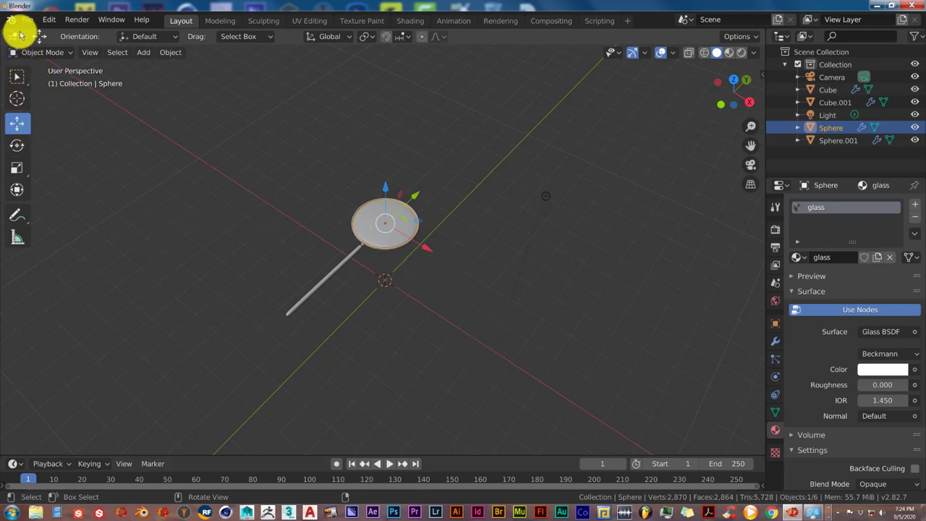
{"action": "left_click", "coordinate": [45, 20]}
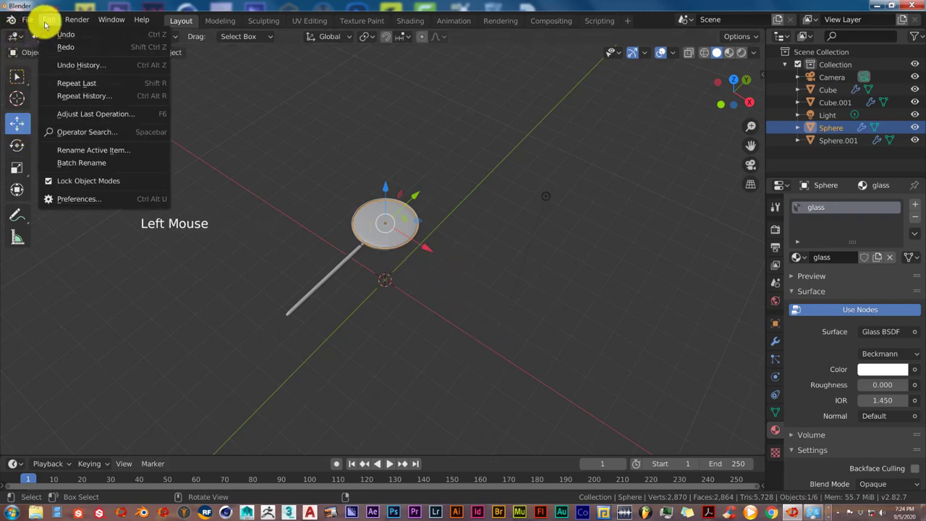
{"action": "mouse_move", "coordinate": [30, 22]}
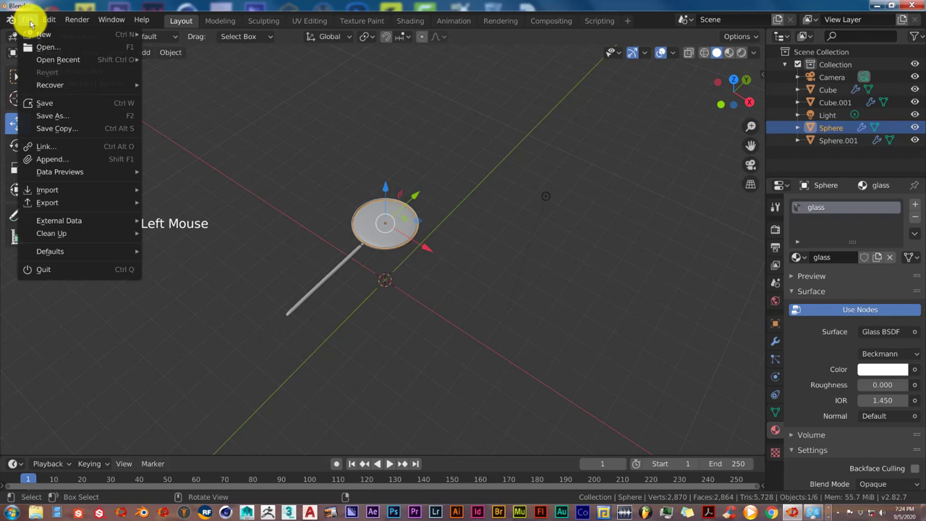
{"action": "mouse_move", "coordinate": [78, 190]}
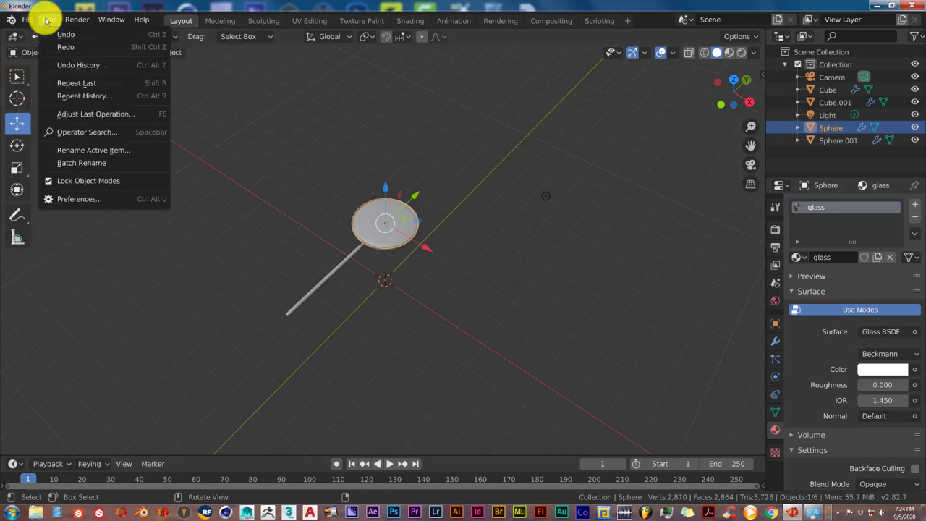
{"action": "left_click", "coordinate": [91, 197]}
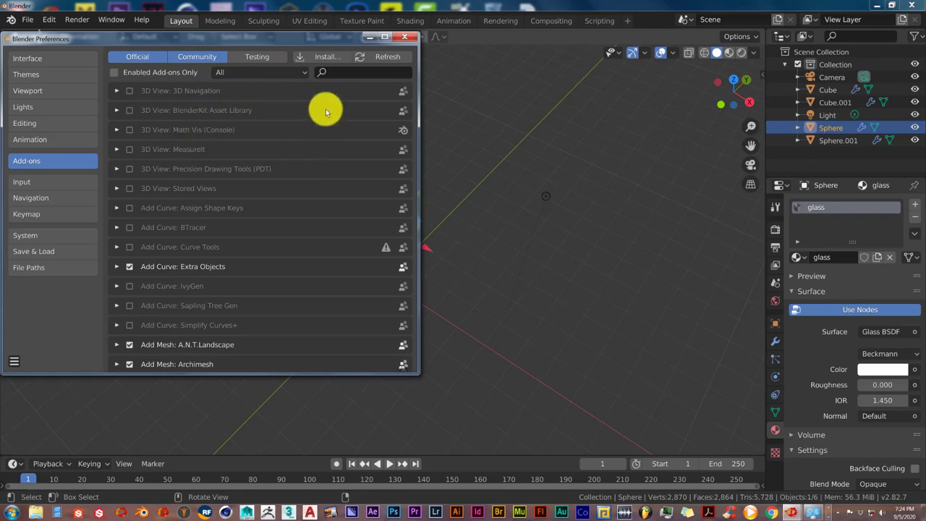
{"action": "left_click", "coordinate": [337, 72]}
{"action": "type", "text": "planes"}
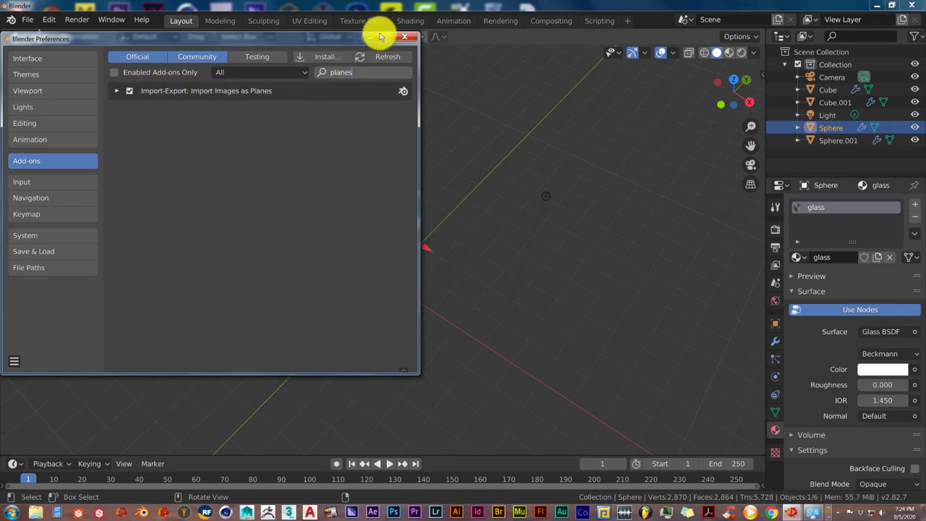
{"action": "left_click", "coordinate": [403, 36]}
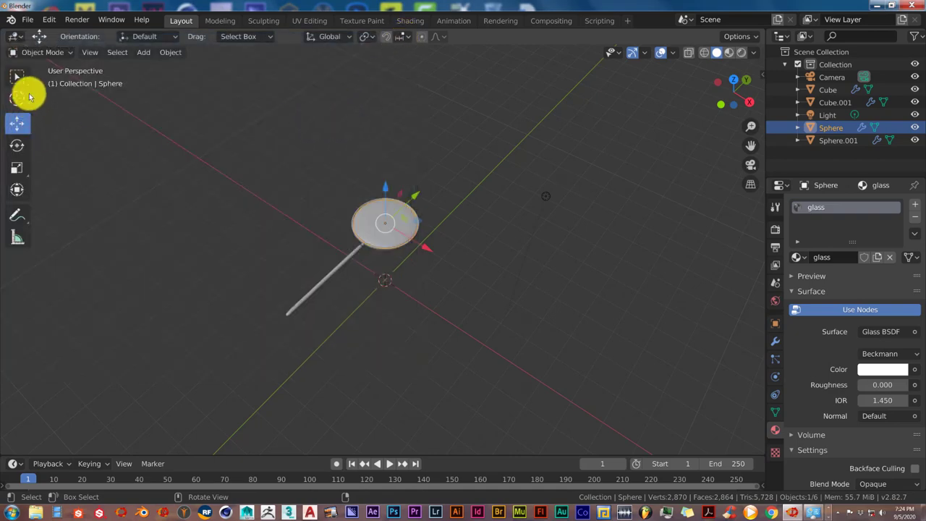
Start an Images as Planes import and open the blender textures folder.
{"action": "left_click", "coordinate": [31, 22]}
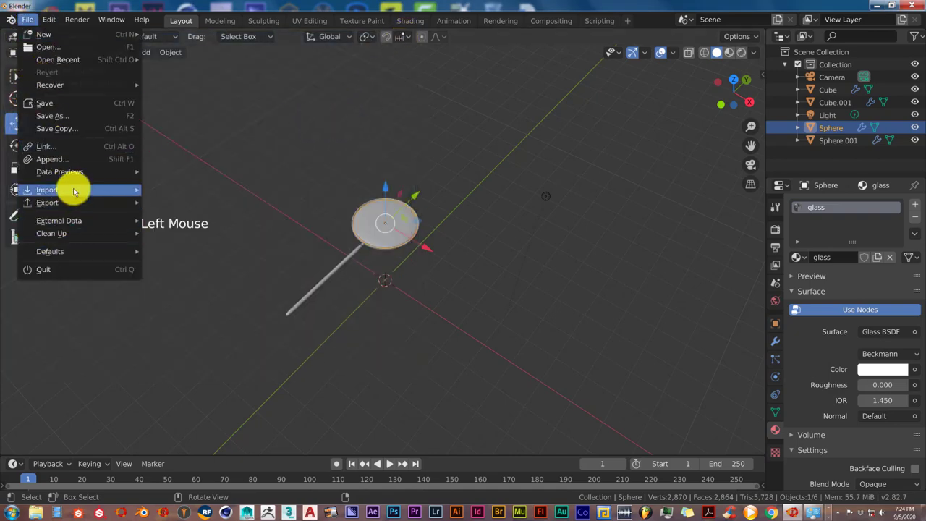
{"action": "mouse_move", "coordinate": [68, 191]}
{"action": "left_click", "coordinate": [180, 313]}
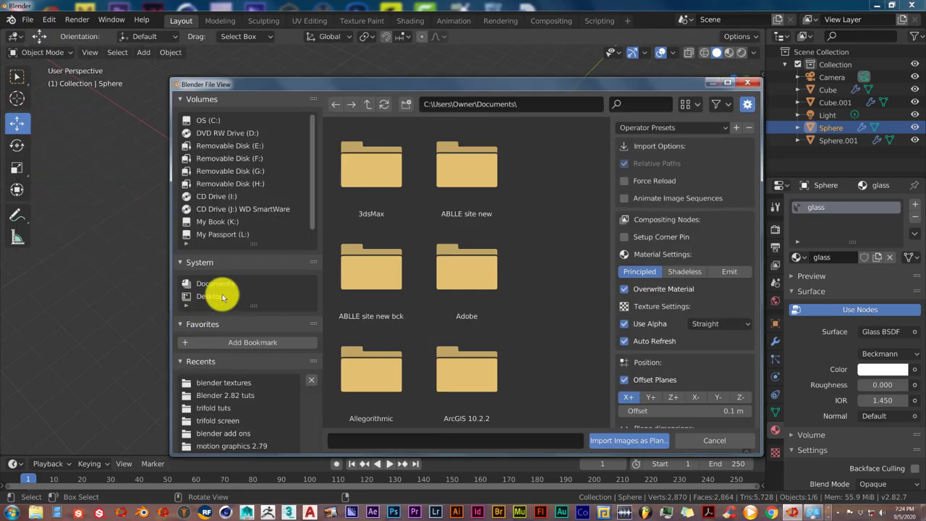
{"action": "left_click", "coordinate": [231, 383]}
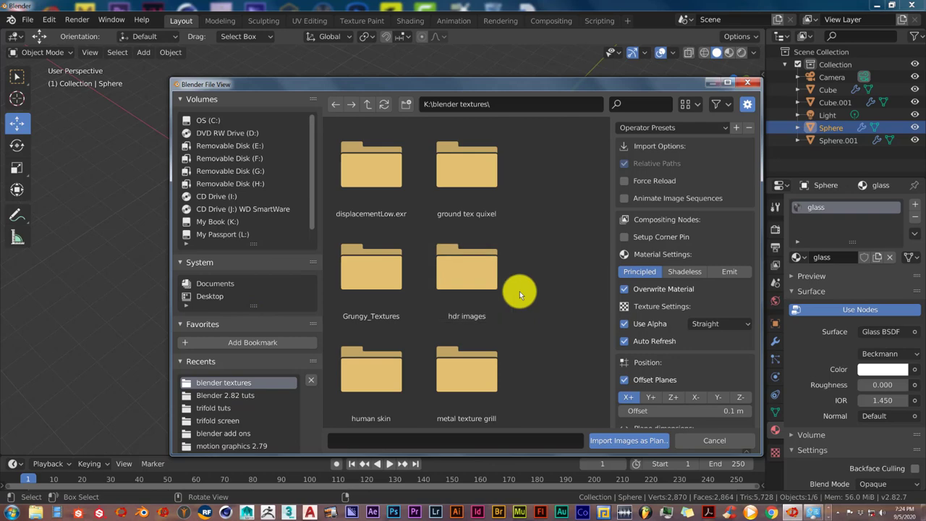
Find the brick facade texture BuildingsHighRise0320_1_seamless_S with its white-framed windows and import it as an image plane.
{"action": "scroll", "coordinate": [519, 291], "scroll_direction": "down", "scroll_amount": 15}
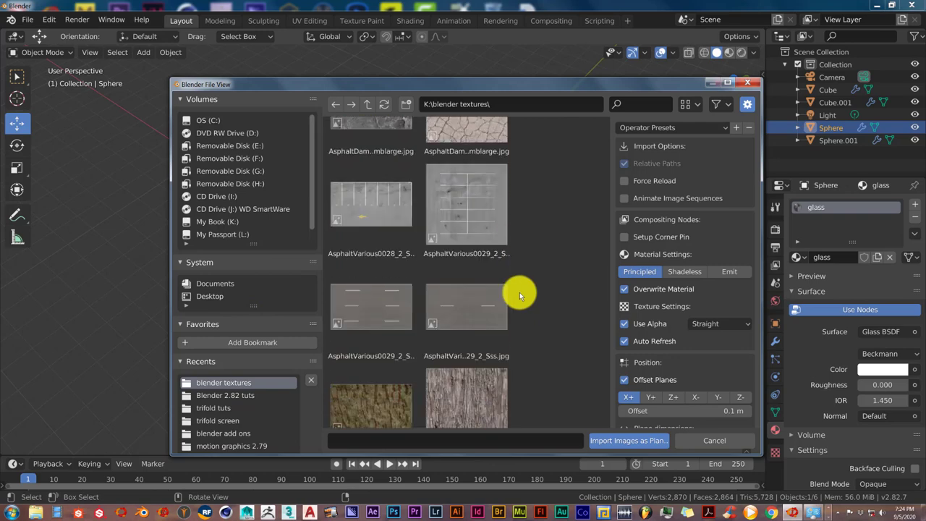
{"action": "scroll", "coordinate": [518, 292], "scroll_direction": "down", "scroll_amount": 15}
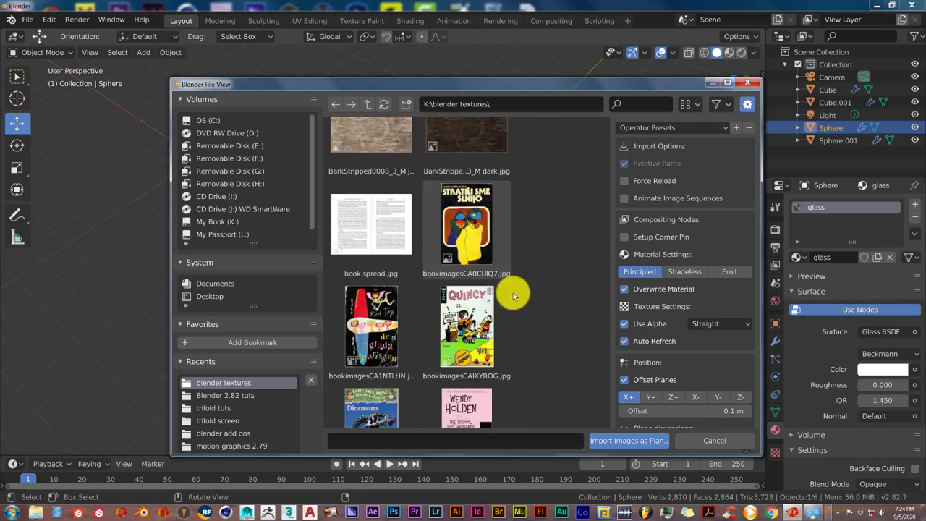
{"action": "scroll", "coordinate": [513, 292], "scroll_direction": "down", "scroll_amount": 12}
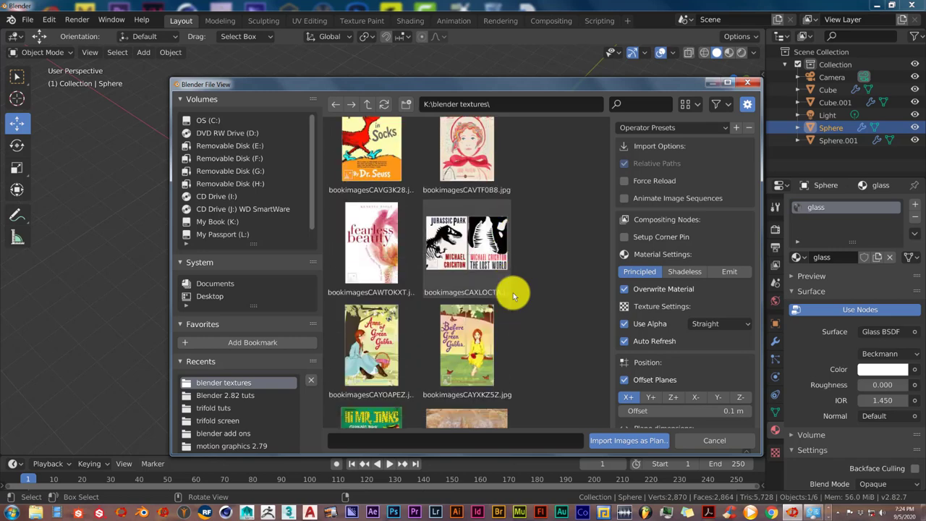
{"action": "scroll", "coordinate": [512, 293], "scroll_direction": "down", "scroll_amount": 10}
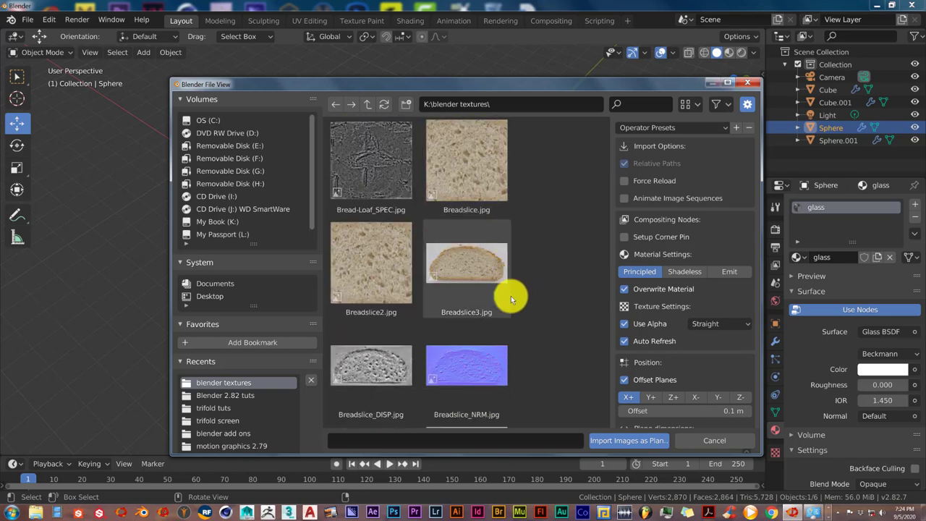
{"action": "scroll", "coordinate": [510, 295], "scroll_direction": "down", "scroll_amount": 12}
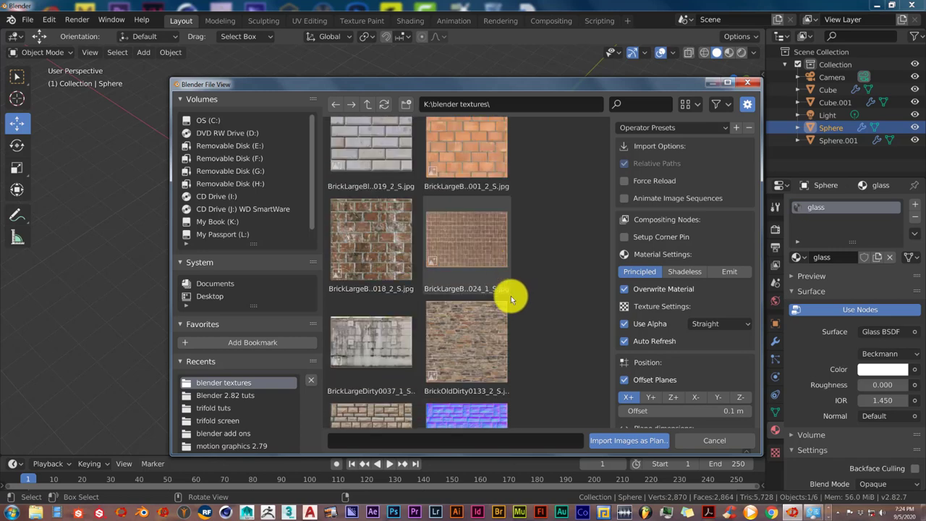
{"action": "scroll", "coordinate": [510, 296], "scroll_direction": "down", "scroll_amount": 8}
{"action": "scroll", "coordinate": [511, 296], "scroll_direction": "up", "scroll_amount": 6}
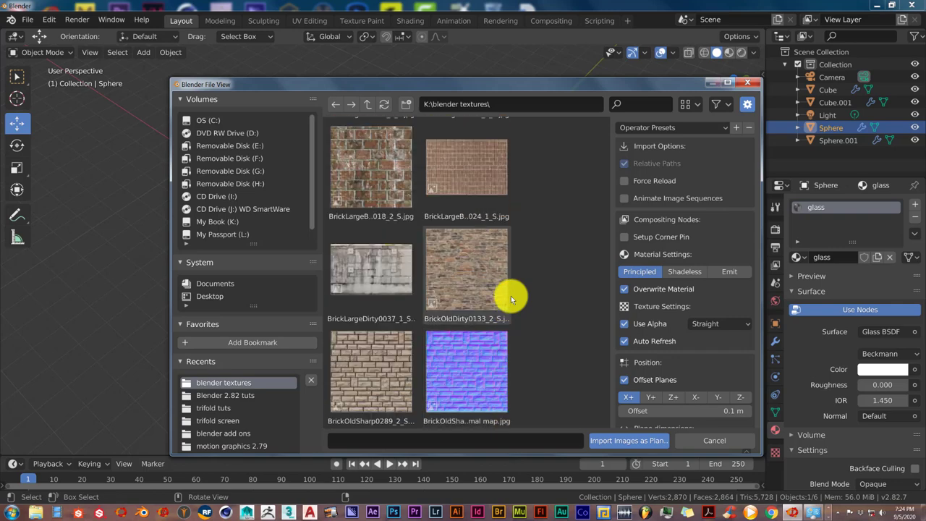
{"action": "scroll", "coordinate": [510, 296], "scroll_direction": "up", "scroll_amount": 4}
{"action": "scroll", "coordinate": [511, 295], "scroll_direction": "down", "scroll_amount": 3}
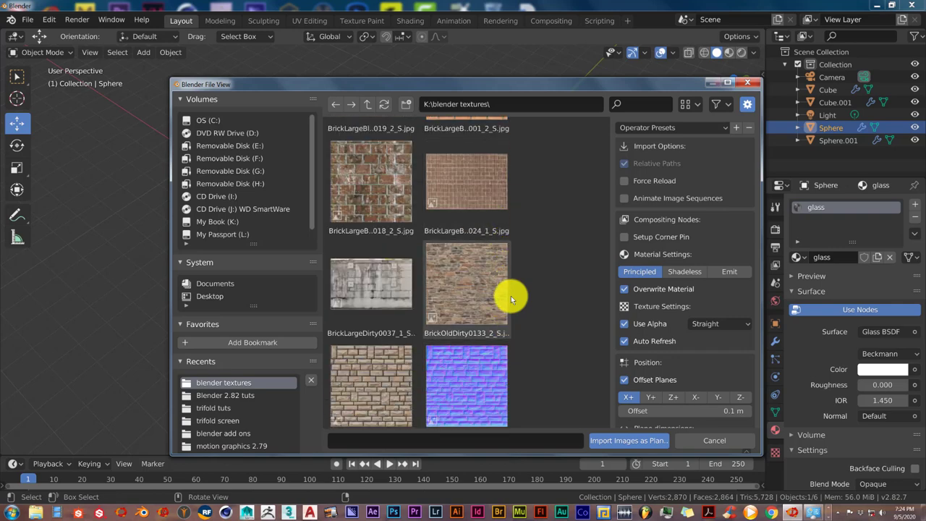
{"action": "scroll", "coordinate": [510, 295], "scroll_direction": "down", "scroll_amount": 10}
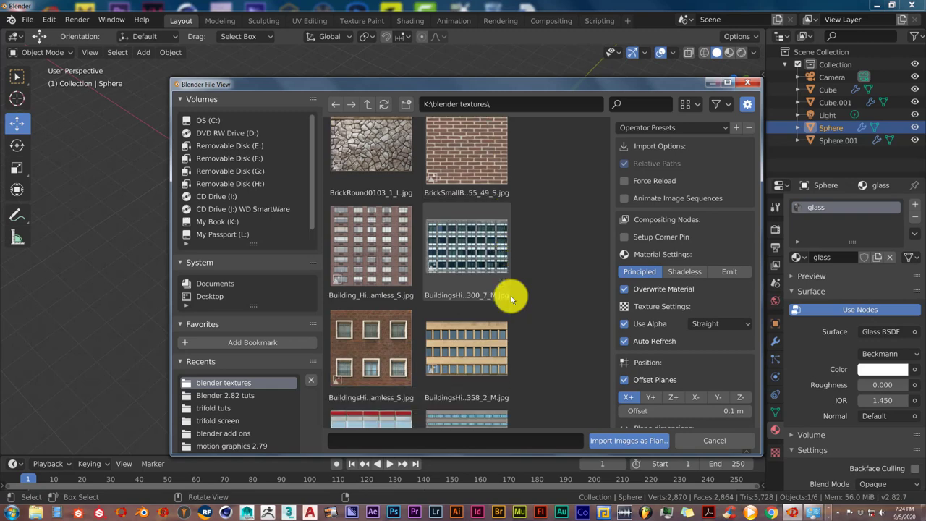
{"action": "scroll", "coordinate": [511, 296], "scroll_direction": "down", "scroll_amount": 3}
{"action": "scroll", "coordinate": [510, 296], "scroll_direction": "down", "scroll_amount": 1}
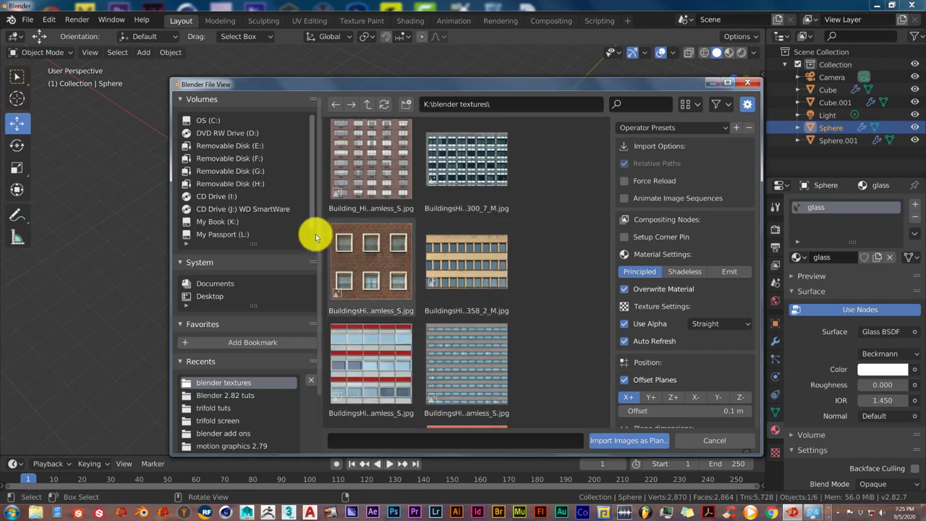
{"action": "double_click", "coordinate": [368, 241]}
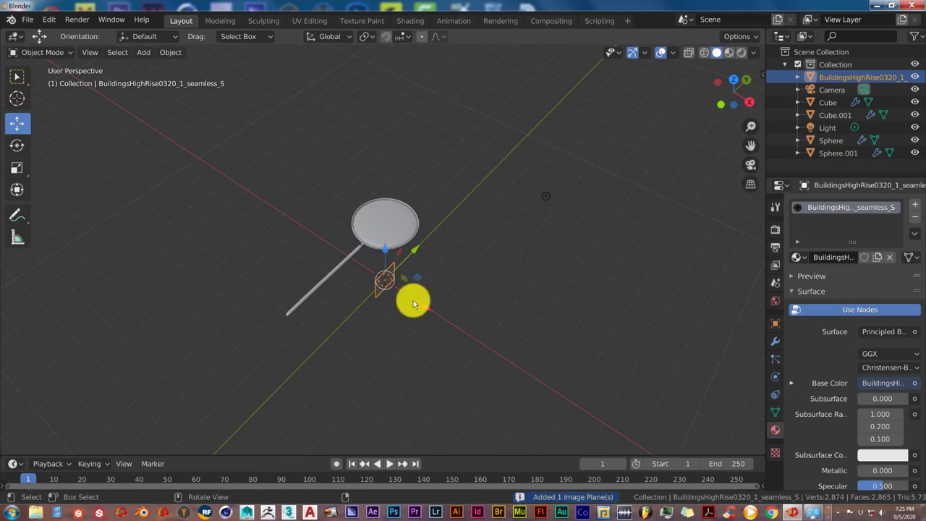
Rotate the imported image plane 90 degrees about the Y axis.
{"action": "type", "text": "r"}
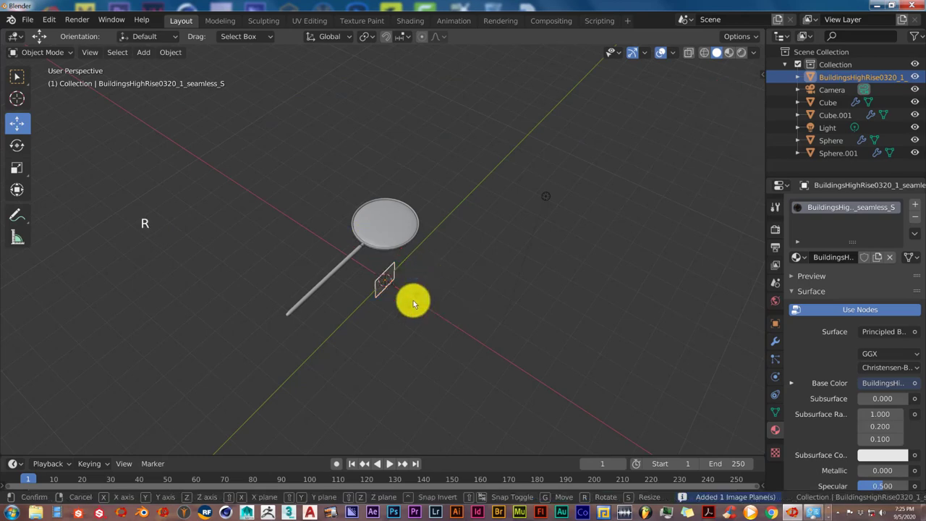
{"action": "type", "text": "y"}
{"action": "type", "text": "90"}
{"action": "key", "text": "Return"}
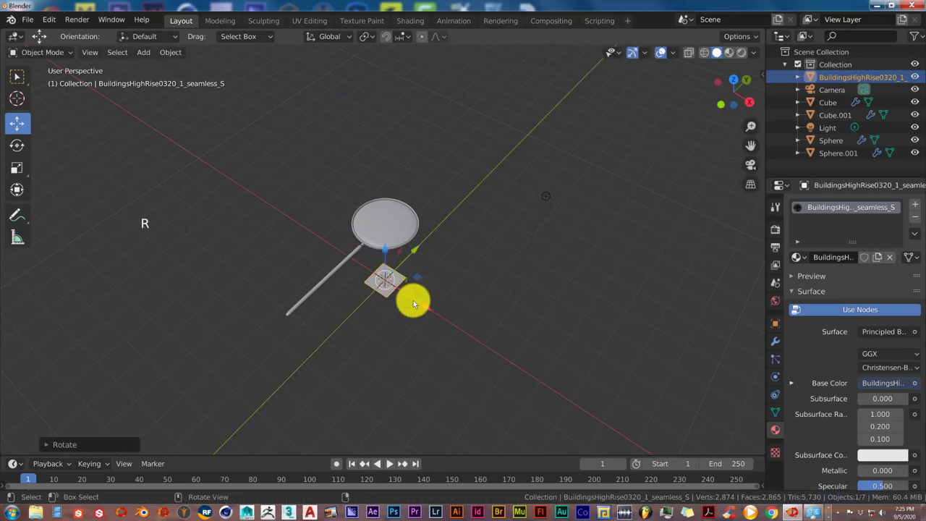
In top view, scale the image plane up about 4 times and move it along positive X, keeping part of it under the lens.
{"action": "key", "text": "KP_7"}
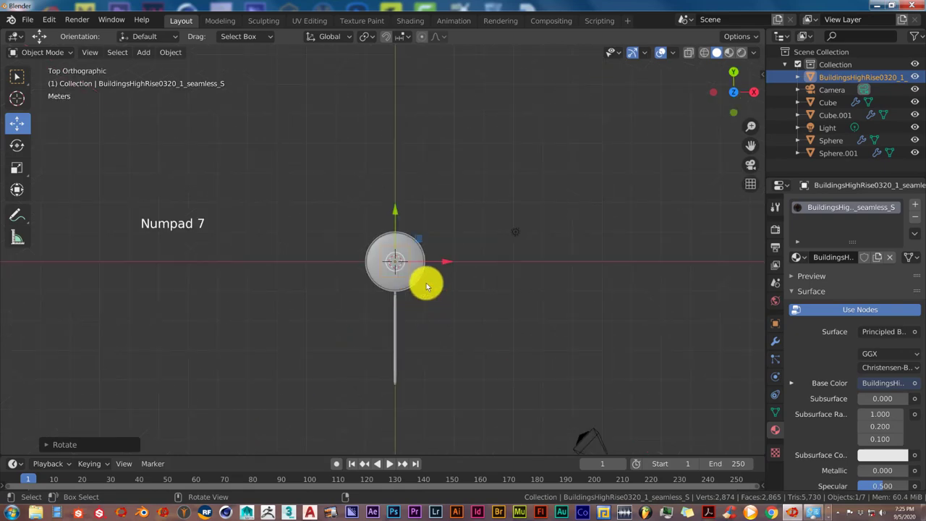
{"action": "key", "text": "s"}
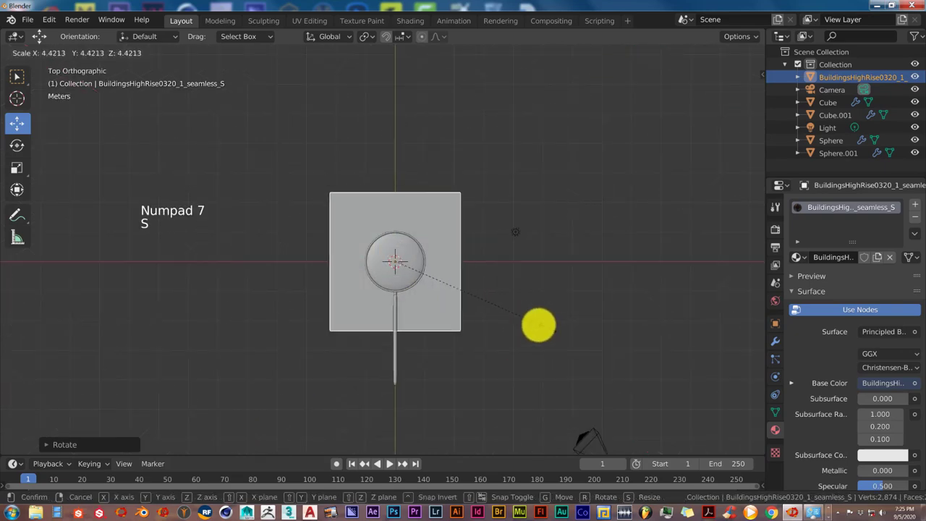
{"action": "left_click", "coordinate": [528, 320]}
{"action": "left_click_drag", "start_coordinate": [446, 260], "coordinate": [482, 271]}
{"action": "scroll", "coordinate": [483, 272], "scroll_direction": "up", "scroll_amount": 1}
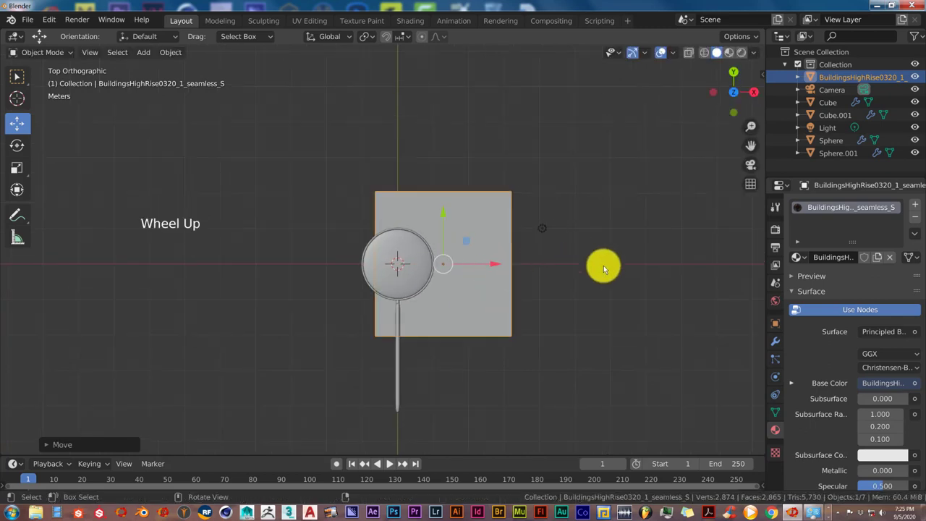
Set the render engine to Cycles and the render device to GPU Compute.
{"action": "left_click", "coordinate": [773, 228]}
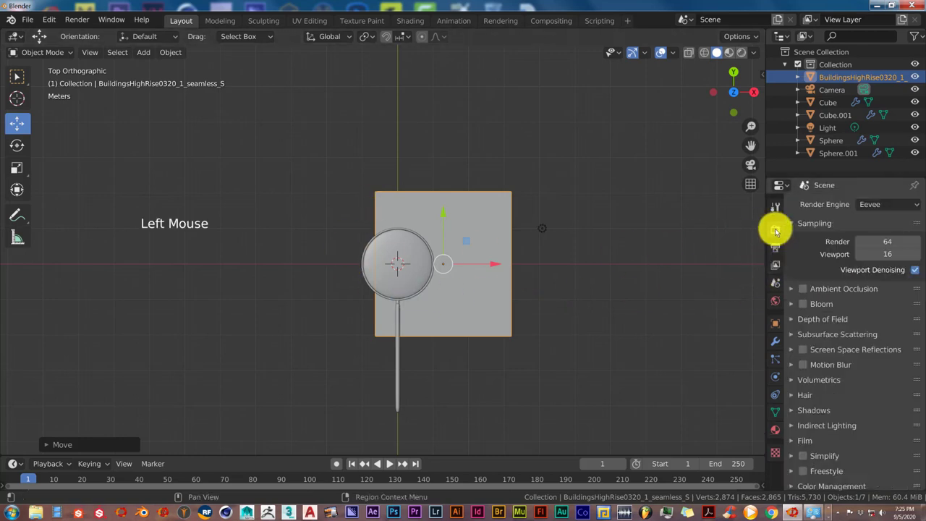
{"action": "left_click", "coordinate": [885, 204]}
{"action": "left_click", "coordinate": [875, 249]}
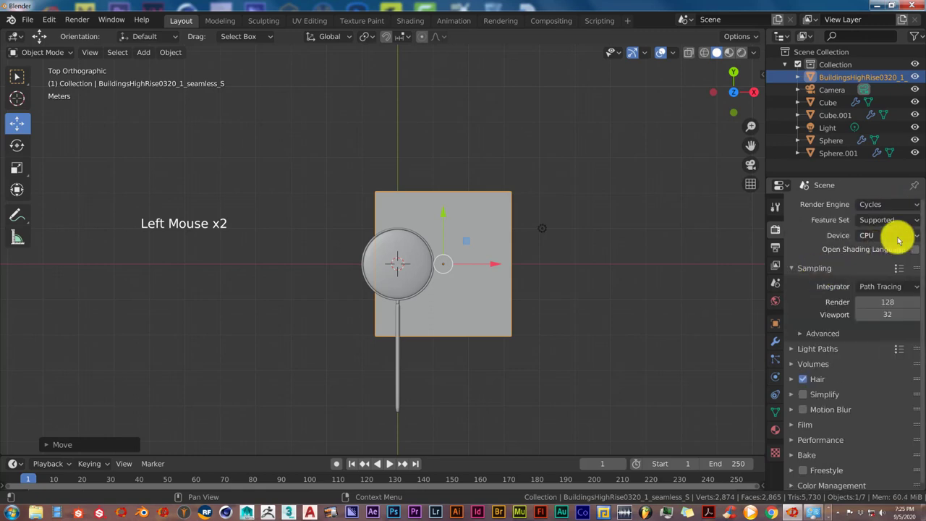
{"action": "left_click", "coordinate": [883, 235]}
{"action": "left_click", "coordinate": [875, 265]}
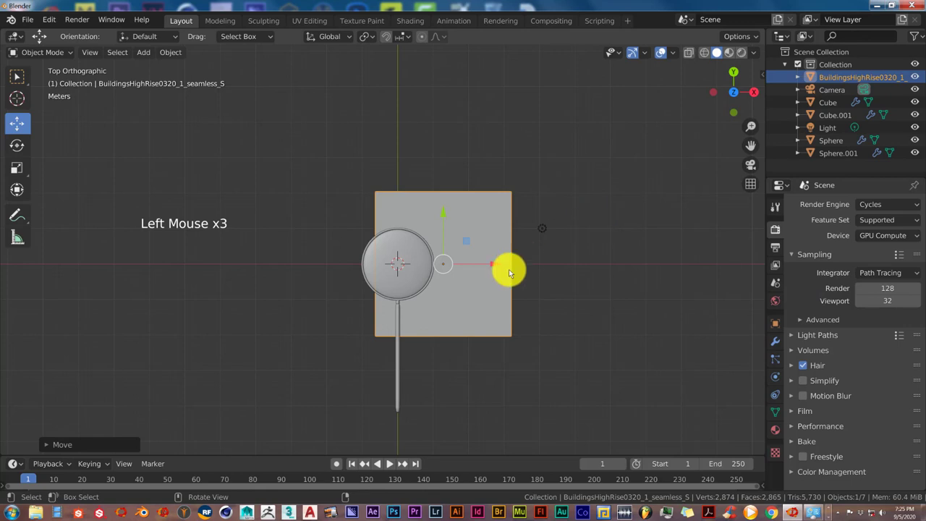
Switch the viewport to rendered shading to show the facade image through the glass lens.
{"action": "scroll", "coordinate": [509, 273], "scroll_direction": "up", "scroll_amount": 2}
{"action": "middle_click_drag", "start_coordinate": [508, 269], "coordinate": [468, 265], "text": "shift"}
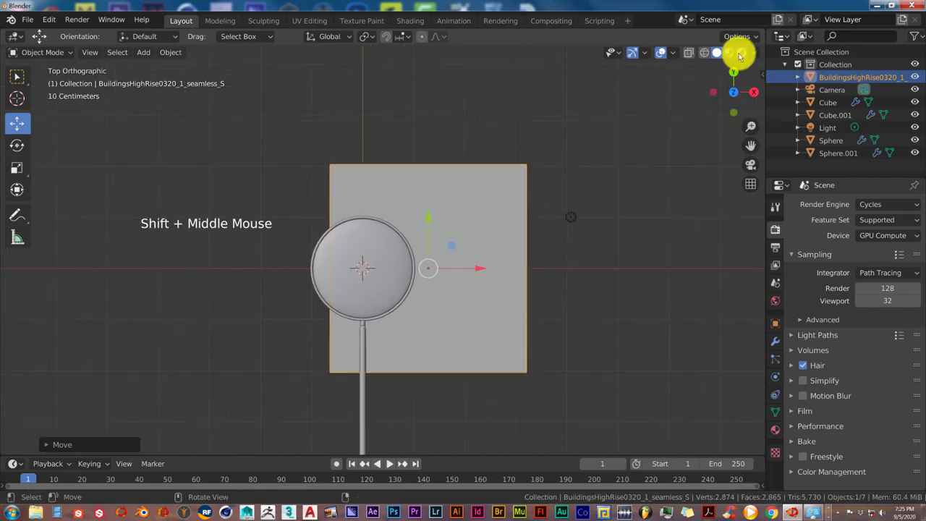
{"action": "left_click", "coordinate": [740, 52]}
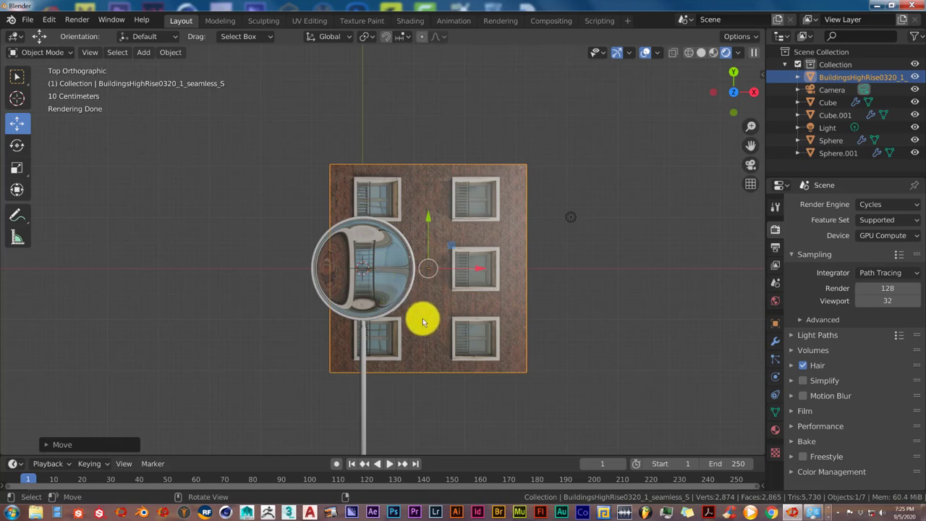
Box-select the lens, rim, connector block and handle and try to join them into one object.
{"action": "middle_click_drag", "start_coordinate": [423, 321], "coordinate": [392, 267]}
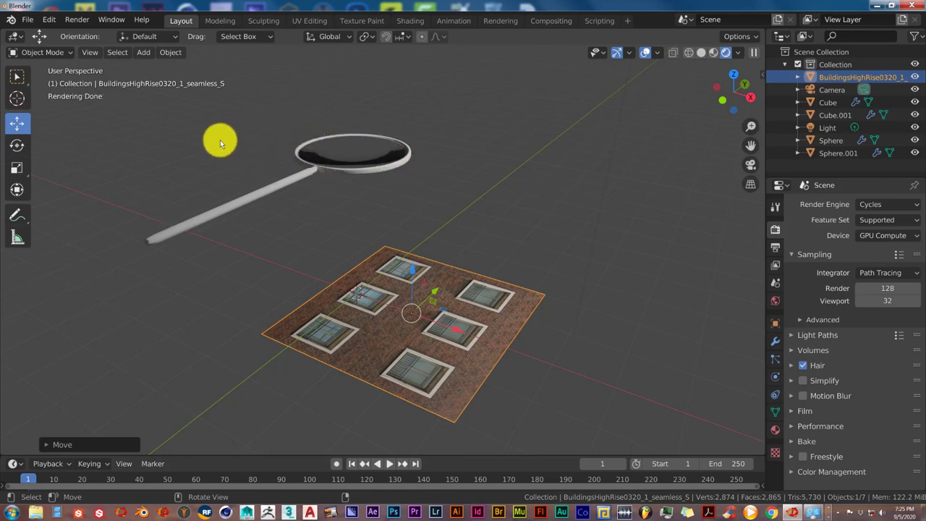
{"action": "key", "text": "a"}
{"action": "key", "text": "a"}
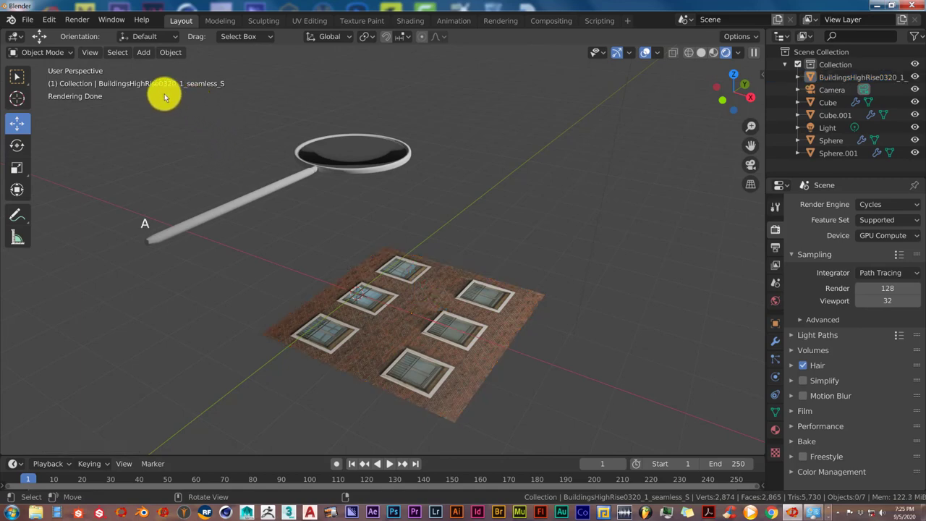
{"action": "key", "text": "b"}
{"action": "left_click_drag", "start_coordinate": [141, 223], "coordinate": [425, 235]}
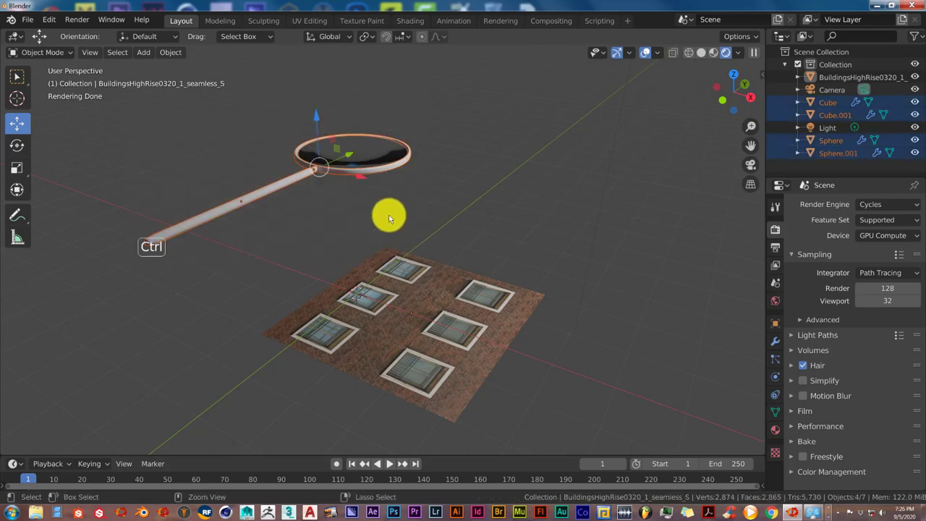
{"action": "key", "text": "ctrl+j"}
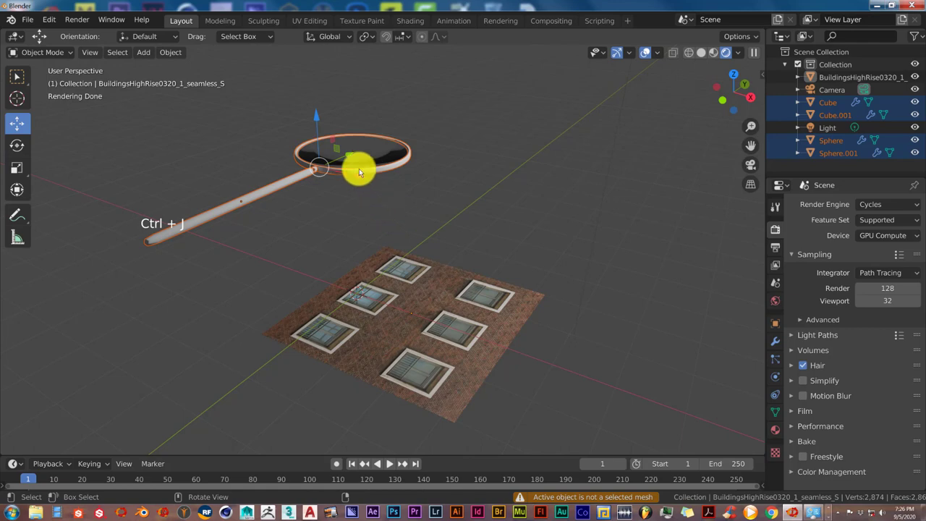
Move the lens rim slightly down along Z to test the join, and undo the move.
{"action": "left_click", "coordinate": [384, 167]}
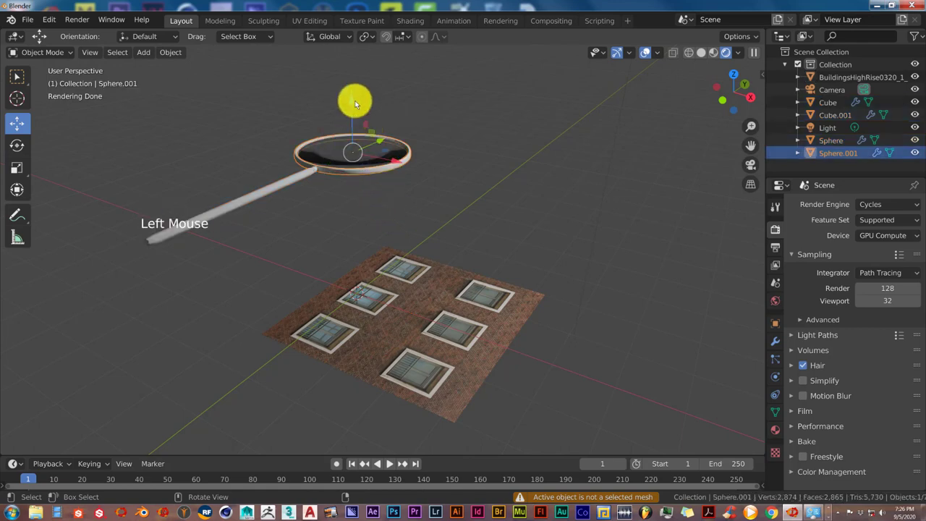
{"action": "left_click_drag", "start_coordinate": [355, 103], "coordinate": [355, 107]}
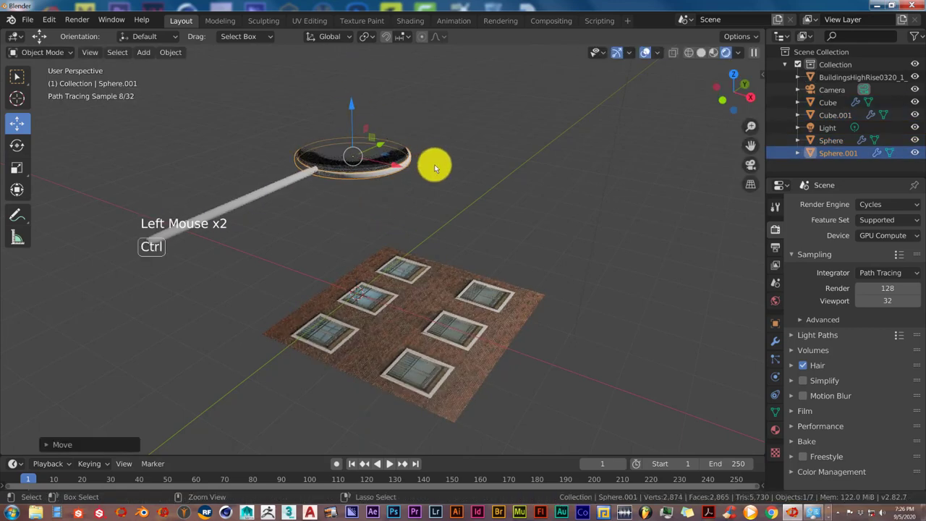
{"action": "key", "text": "ctrl+z"}
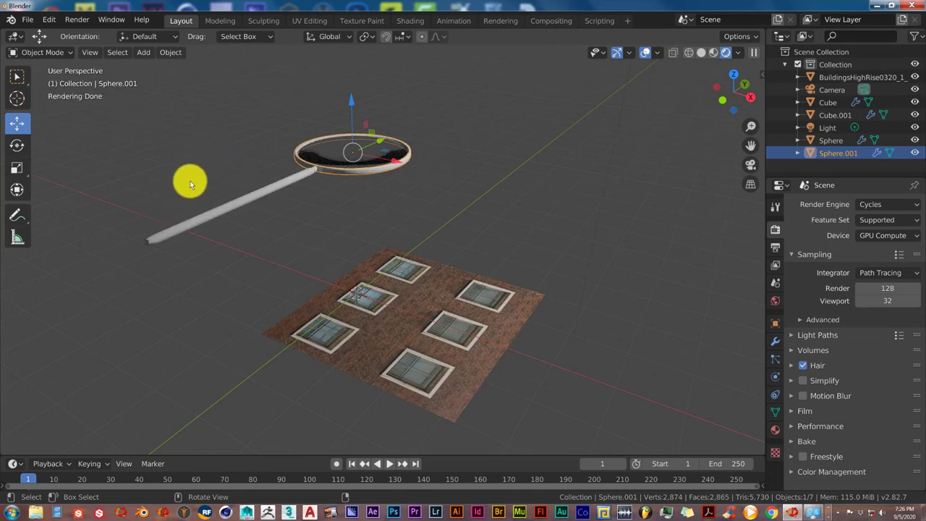
Try again to join all four magnifying glass parts, test it by shifting the rim down along Z, and undo the shift.
{"action": "key", "text": "b"}
{"action": "left_click_drag", "start_coordinate": [119, 72], "coordinate": [435, 236]}
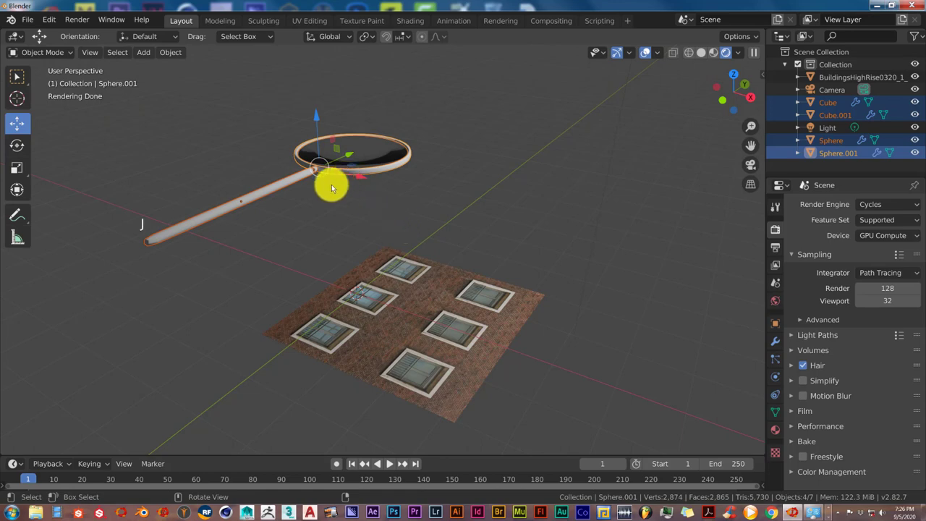
{"action": "left_click", "coordinate": [372, 172]}
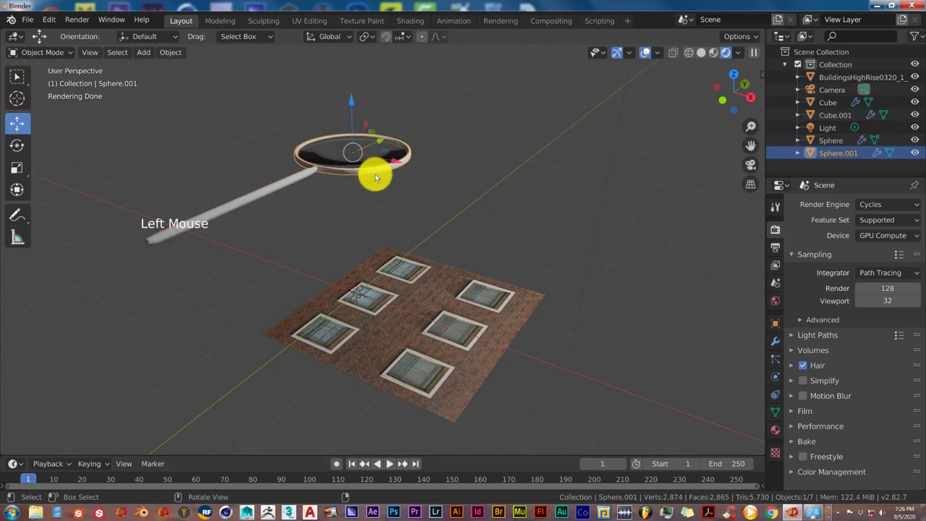
{"action": "mouse_move", "coordinate": [357, 113]}
{"action": "left_mouse_down"}
{"action": "mouse_move", "coordinate": [352, 100]}
{"action": "mouse_move", "coordinate": [353, 116]}
{"action": "left_mouse_up"}
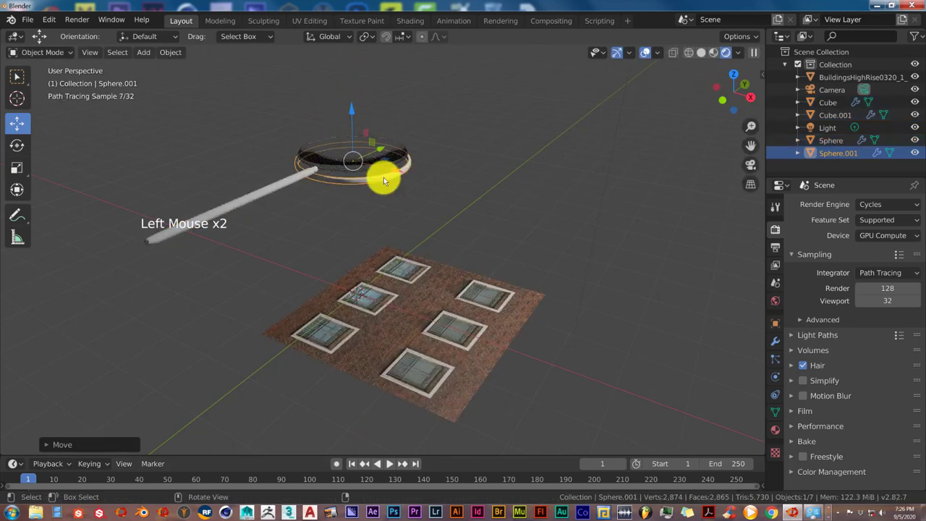
{"action": "key", "text": "ctrl+z"}
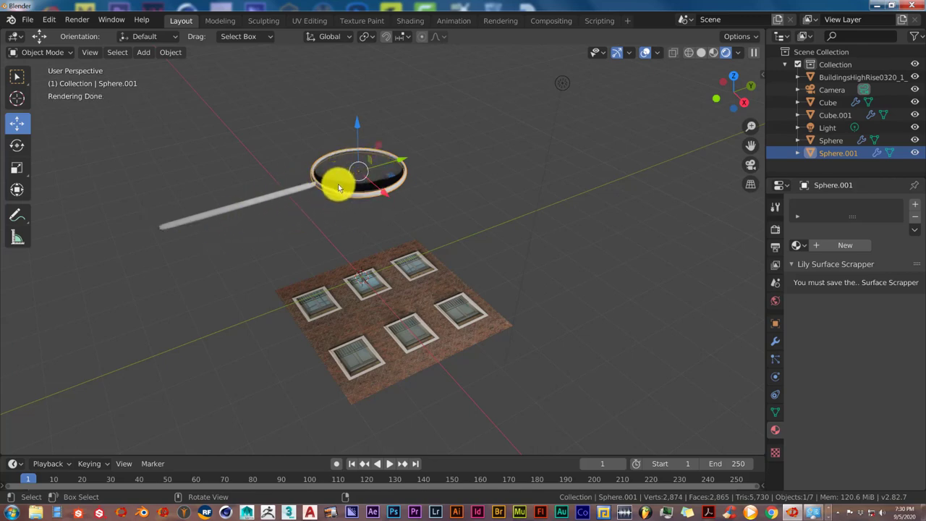
Add a new material to the magnifying glass handle and name it handle.
{"action": "scroll", "coordinate": [328, 203], "scroll_direction": "up", "scroll_amount": 2}
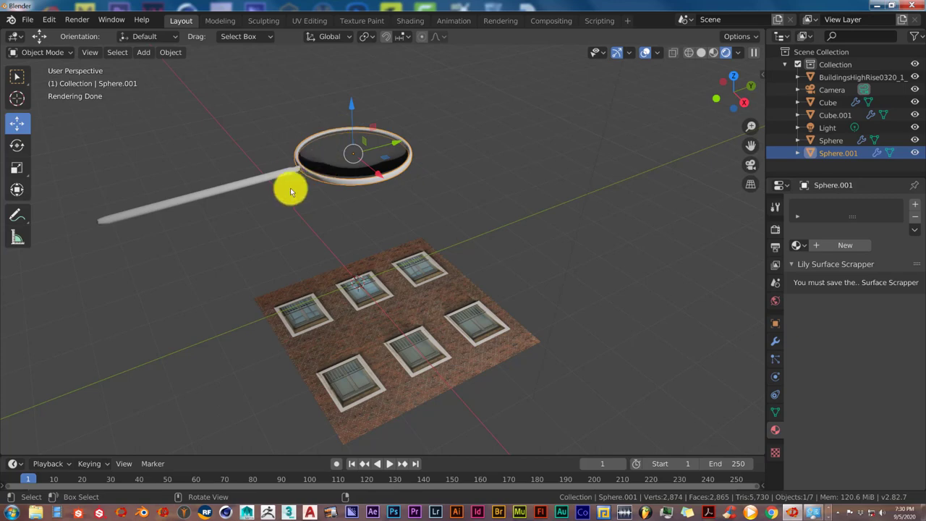
{"action": "scroll", "coordinate": [260, 234], "scroll_direction": "down", "scroll_amount": 2}
{"action": "middle_click_drag", "start_coordinate": [265, 218], "coordinate": [254, 216]}
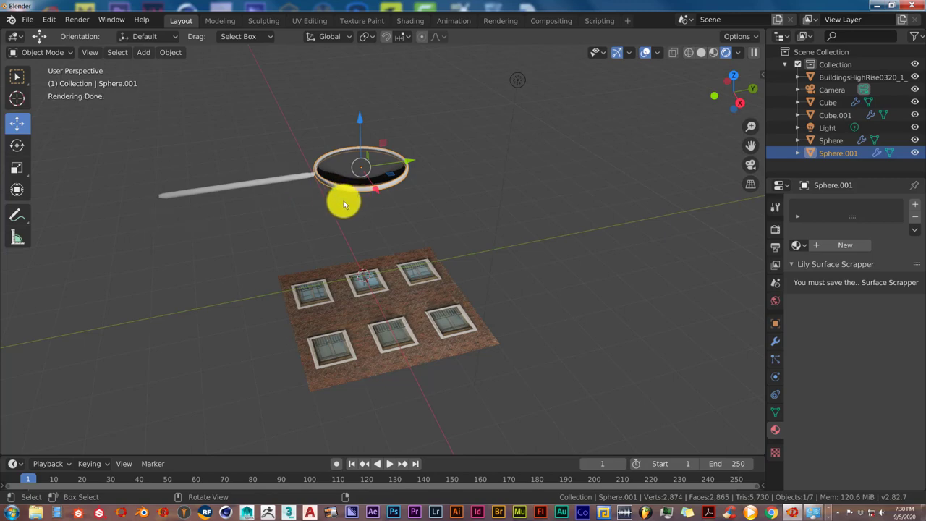
{"action": "left_click", "coordinate": [245, 185]}
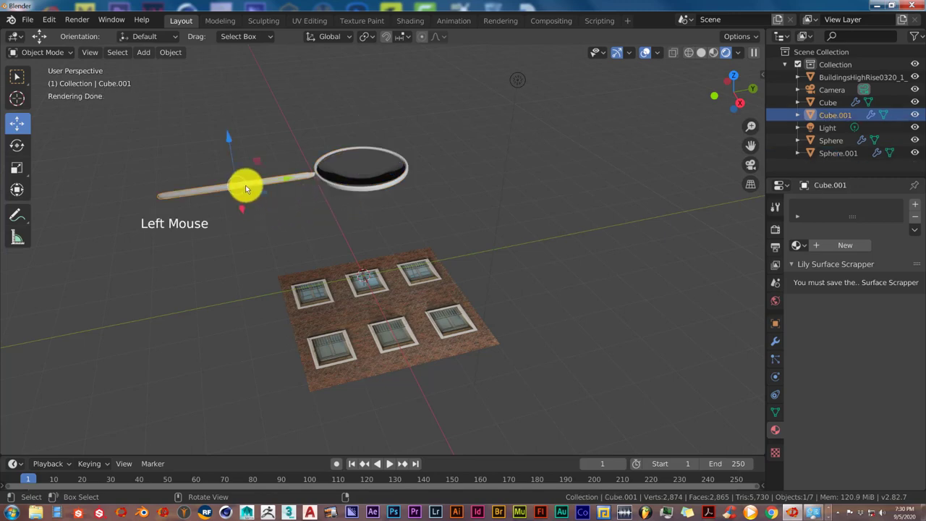
{"action": "left_click", "coordinate": [820, 246]}
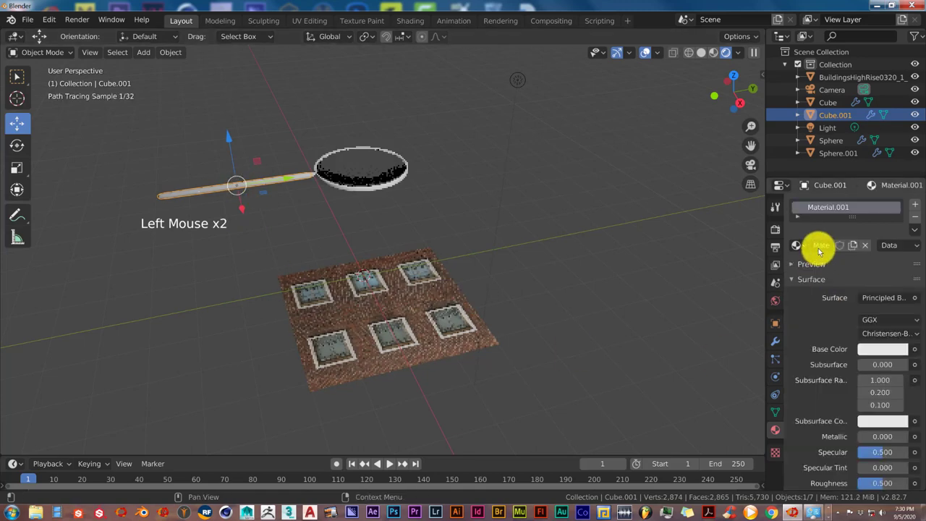
{"action": "left_click", "coordinate": [821, 250]}
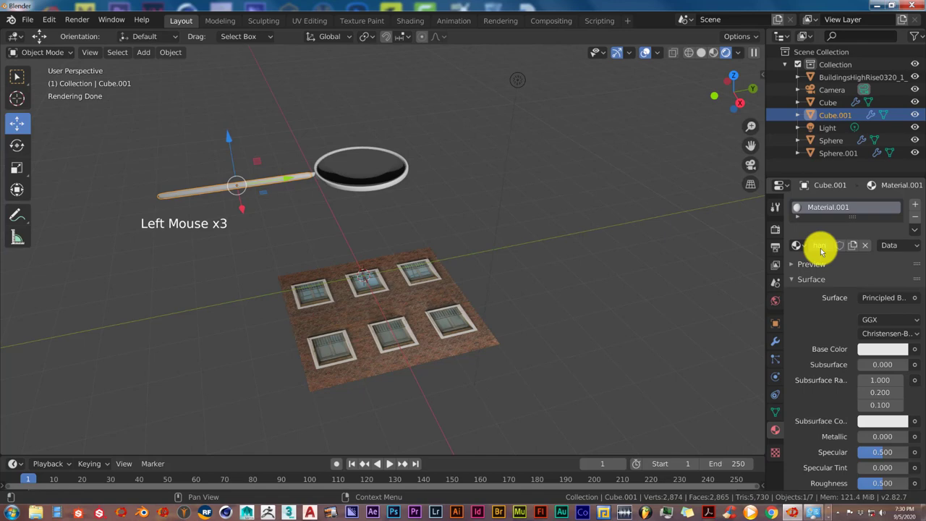
{"action": "type", "text": "handle"}
{"action": "key", "text": "Return"}
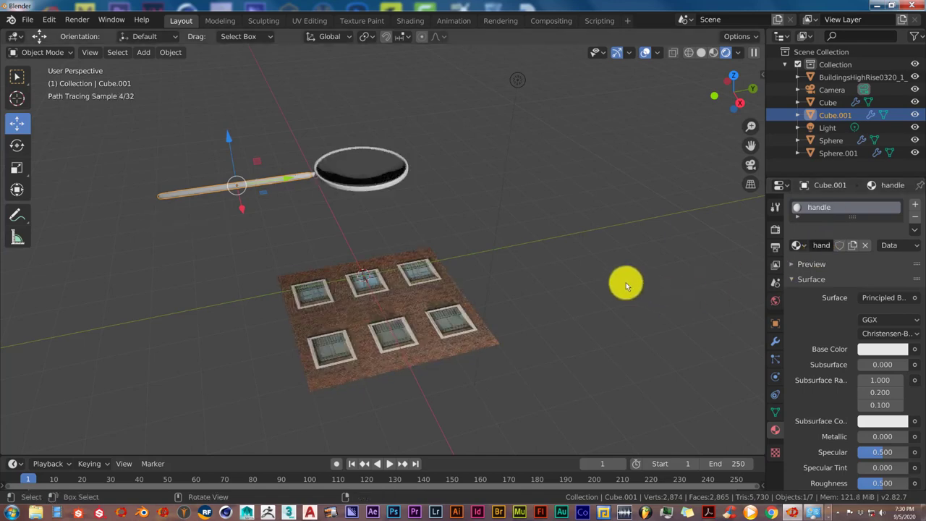
Add a new material to the connector block between the handle and rim, and name it top.001.
{"action": "left_click", "coordinate": [312, 174]}
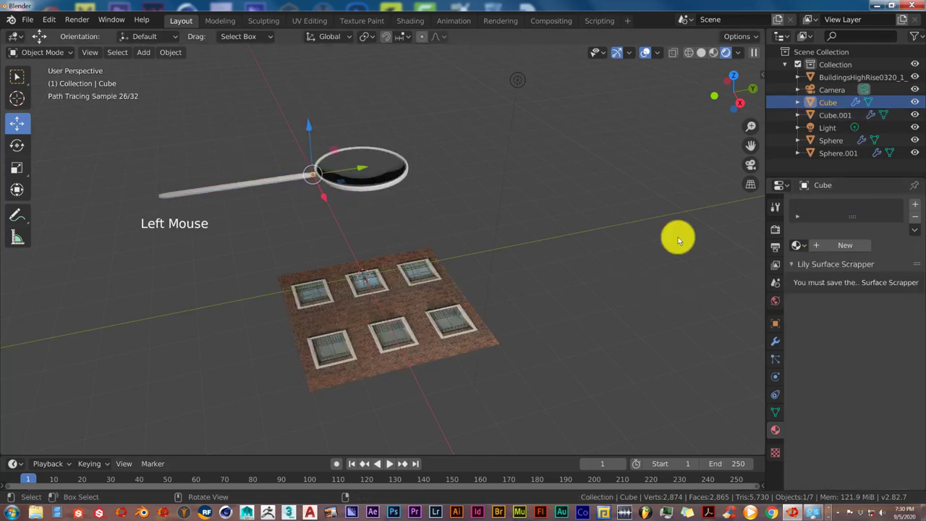
{"action": "left_click", "coordinate": [804, 247]}
{"action": "left_click", "coordinate": [824, 246]}
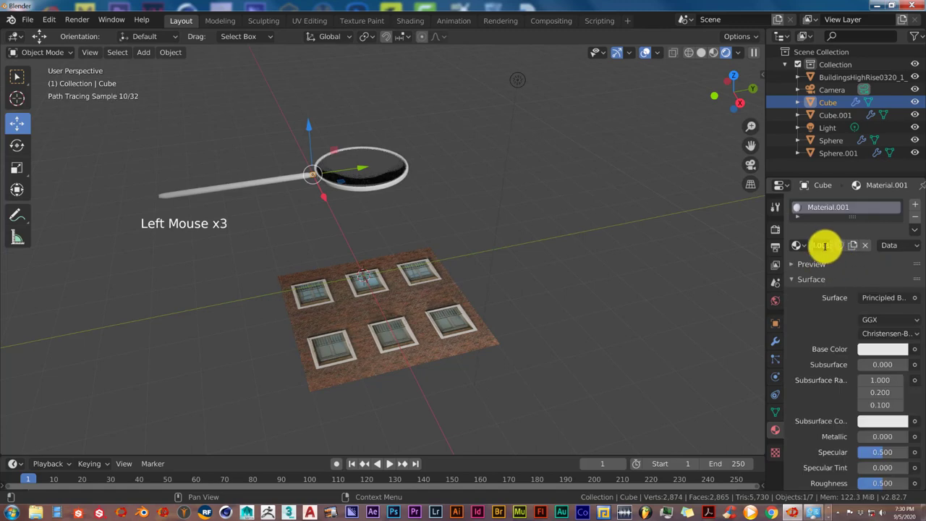
{"action": "key", "text": "BackSpace"}
Add a new material to the lens rim and name it frame.
{"action": "left_click", "coordinate": [391, 182]}
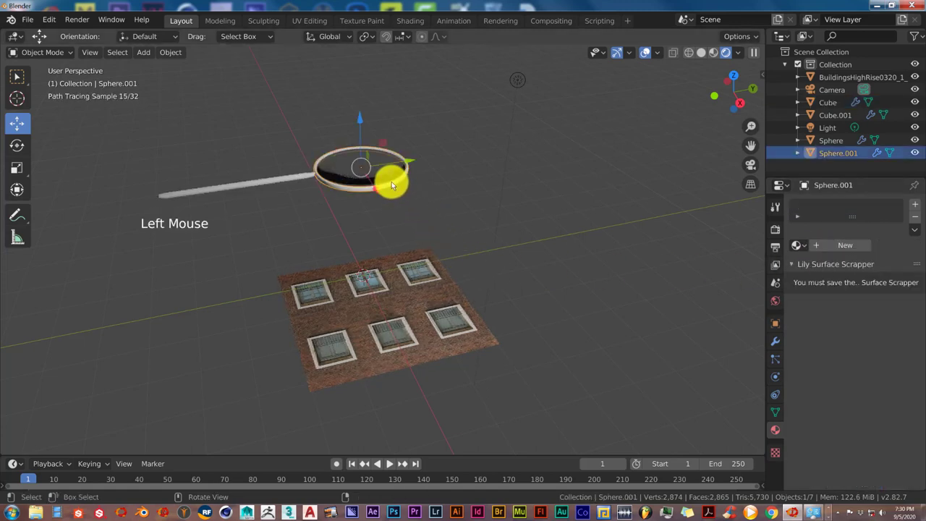
{"action": "left_click", "coordinate": [834, 246]}
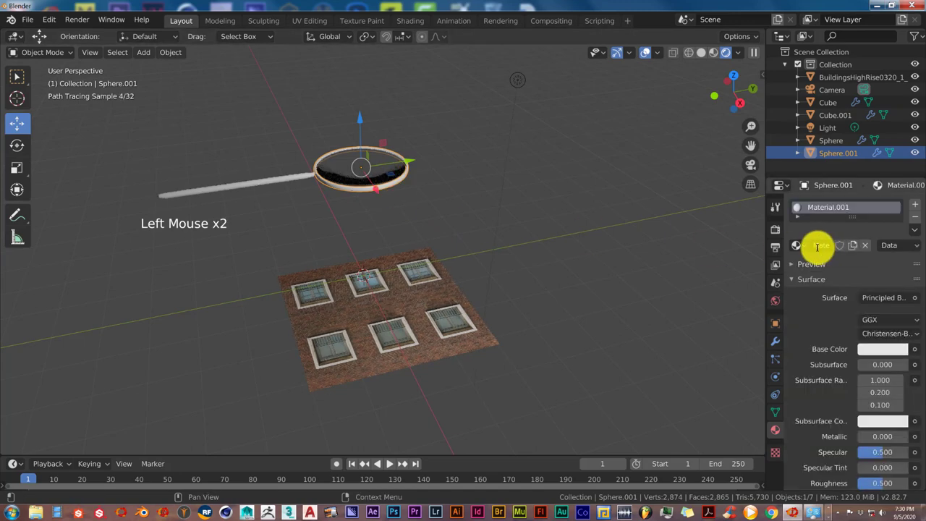
{"action": "left_click", "coordinate": [817, 246]}
{"action": "type", "text": "frame"}
{"action": "key", "text": "Return"}
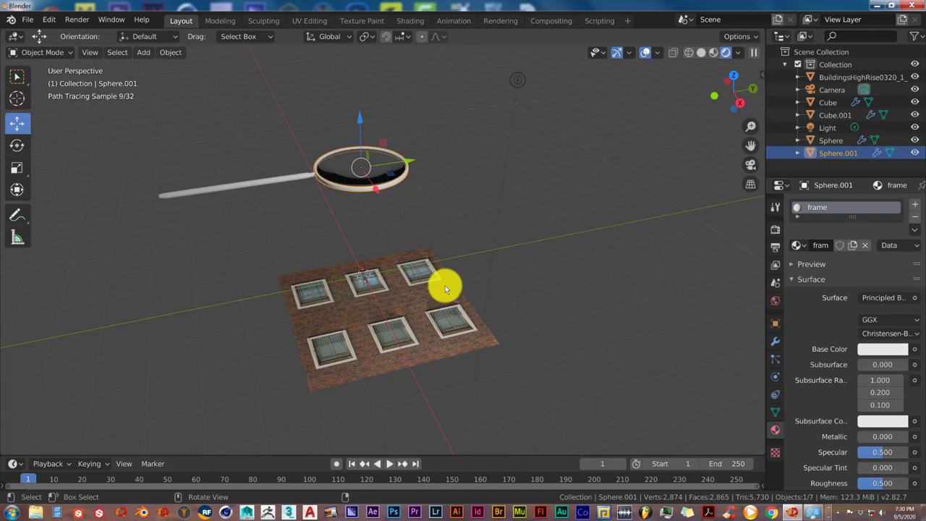
Box-select the lens, rim, connector block and handle, and join them into one object with the rim active.
{"action": "middle_click_drag", "start_coordinate": [444, 285], "coordinate": [435, 277]}
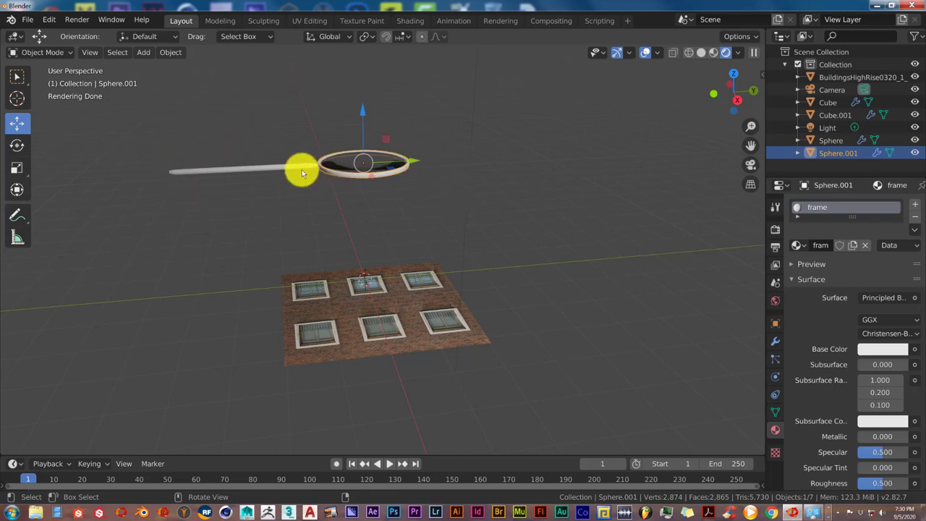
{"action": "key", "text": "b"}
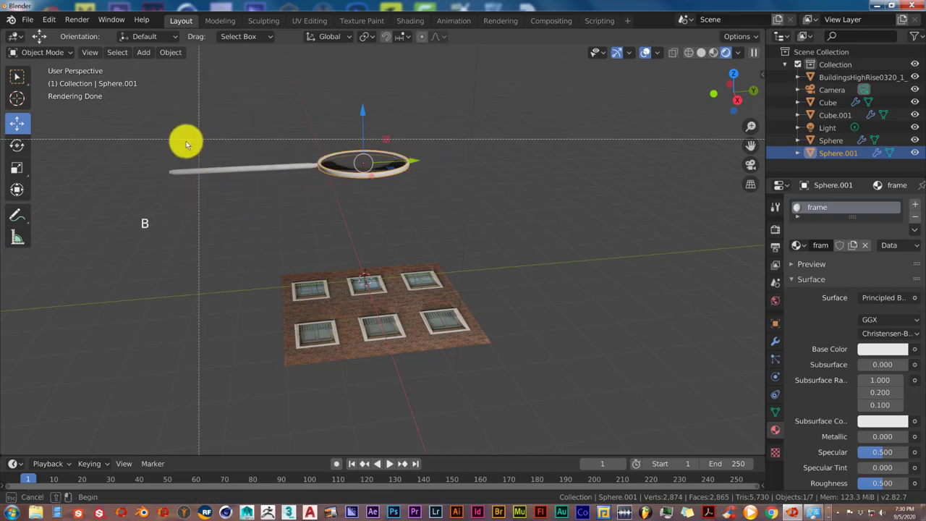
{"action": "left_click_drag", "start_coordinate": [158, 121], "coordinate": [421, 218]}
{"action": "key", "text": "ctrl"}
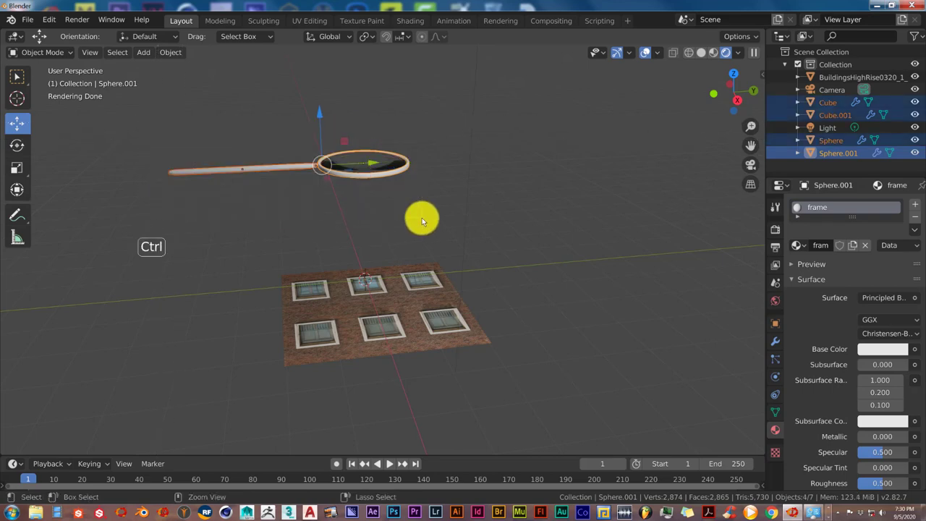
{"action": "key", "text": "ctrl+j"}
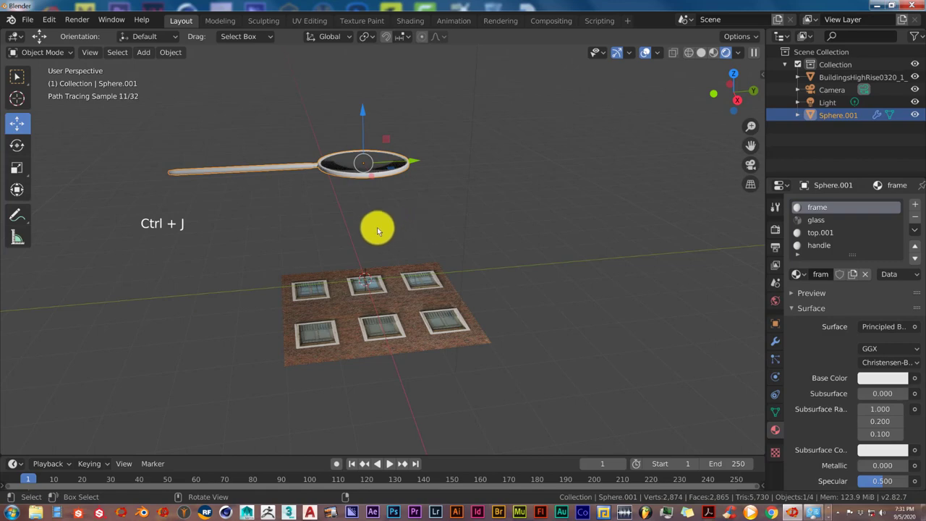
In top view, slide the joined magnifying glass along positive X over the facade image, settling between the two window columns, and inspect the refraction.
{"action": "middle_click_drag", "start_coordinate": [375, 227], "coordinate": [390, 247]}
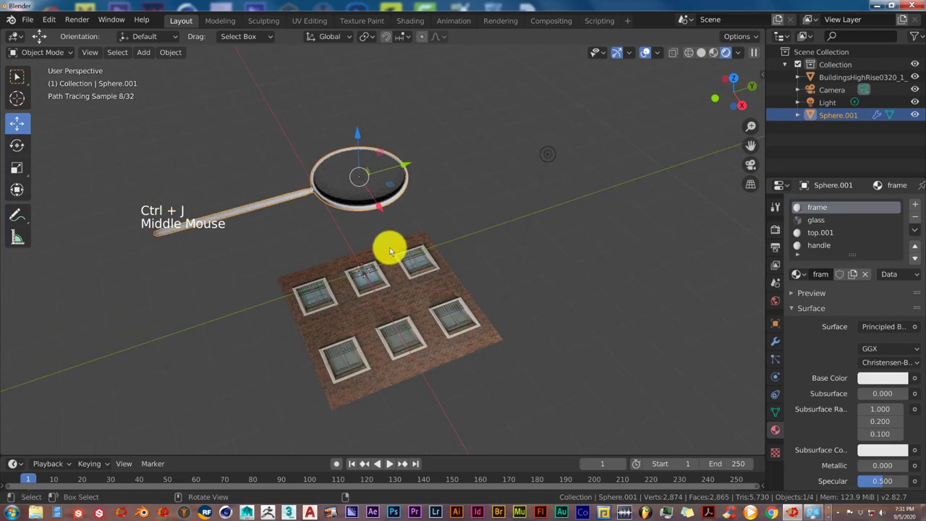
{"action": "key", "text": "KP_7"}
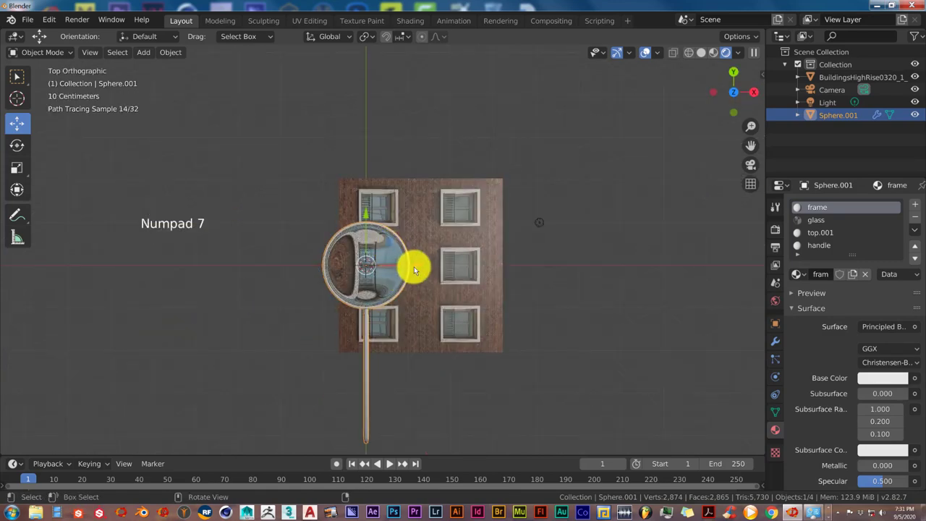
{"action": "left_click_drag", "start_coordinate": [414, 266], "coordinate": [482, 267]}
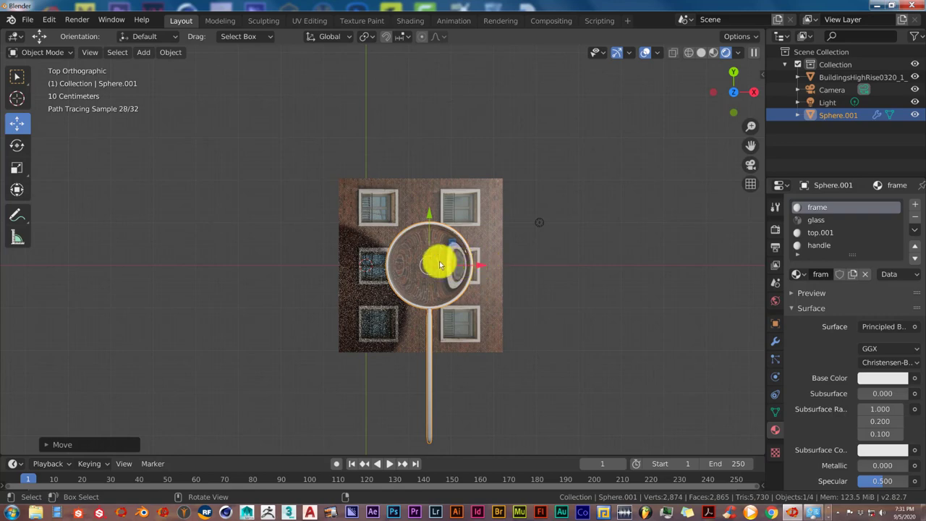
{"action": "left_click_drag", "start_coordinate": [487, 265], "coordinate": [449, 266]}
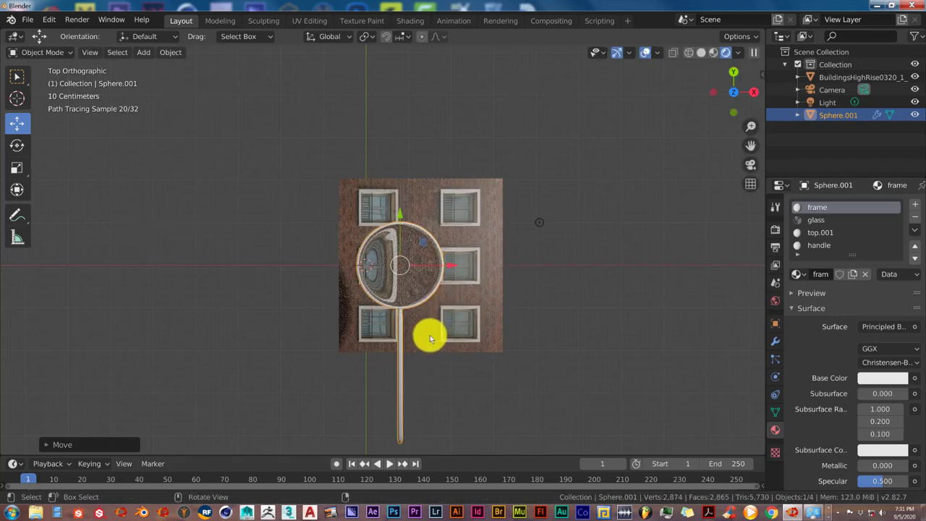
{"action": "middle_click_drag", "start_coordinate": [430, 335], "coordinate": [424, 313]}
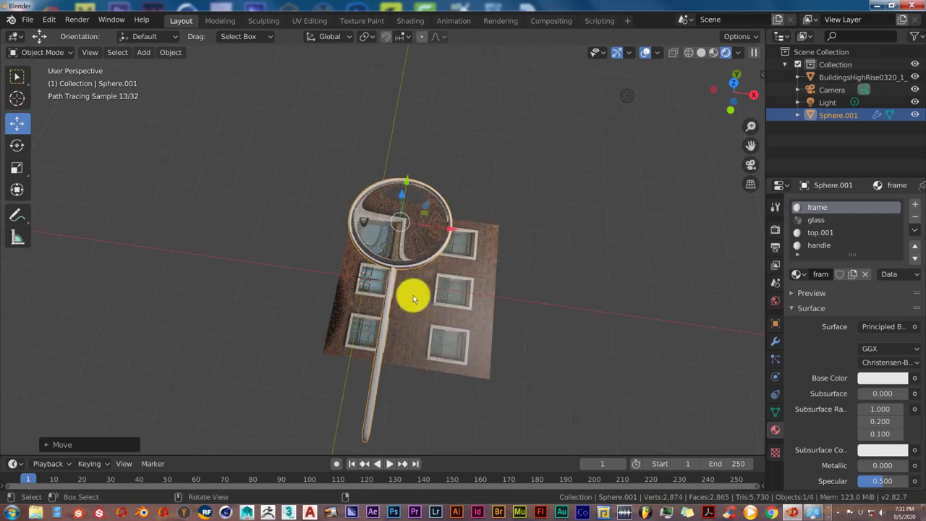
{"action": "scroll", "coordinate": [384, 236], "scroll_direction": "up", "scroll_amount": 2}
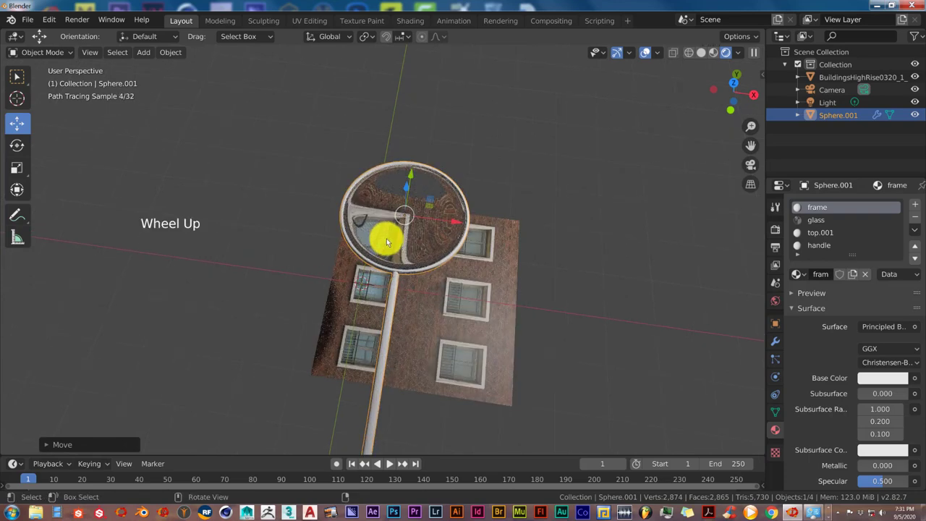
{"action": "middle_click_drag", "start_coordinate": [386, 238], "coordinate": [375, 221]}
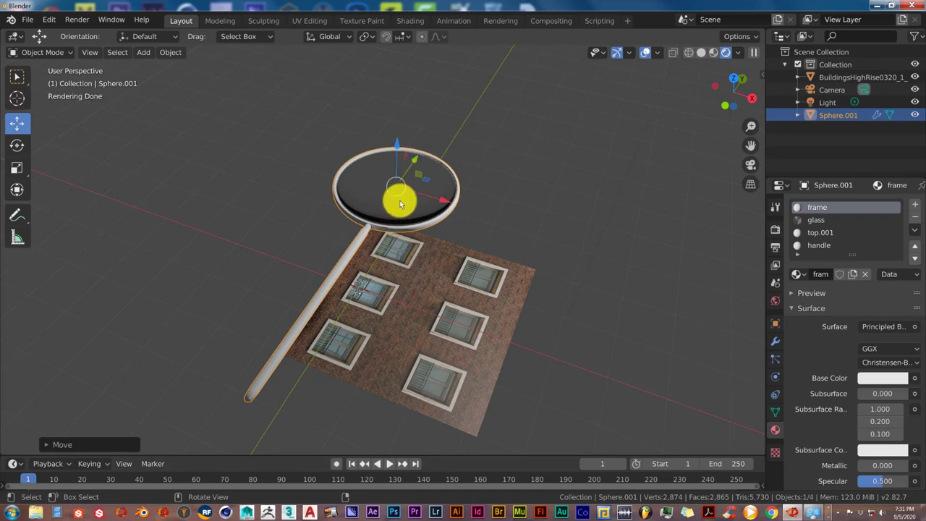
{"action": "middle_click_drag", "start_coordinate": [399, 200], "coordinate": [412, 277]}
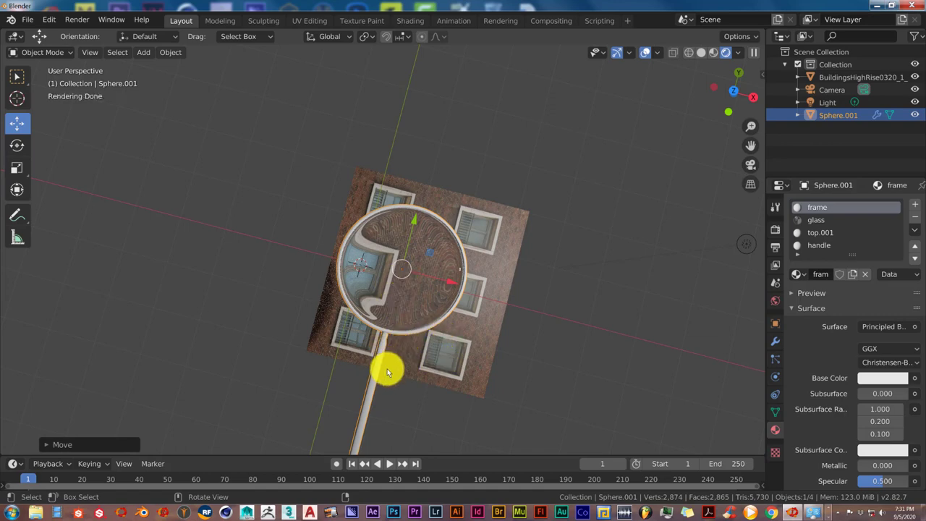
{"action": "middle_click_drag", "start_coordinate": [390, 366], "coordinate": [387, 367]}
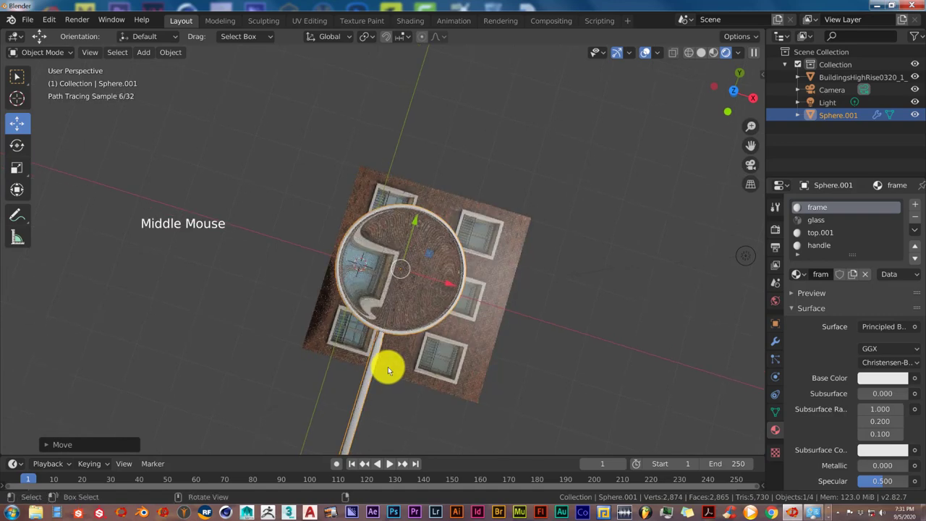